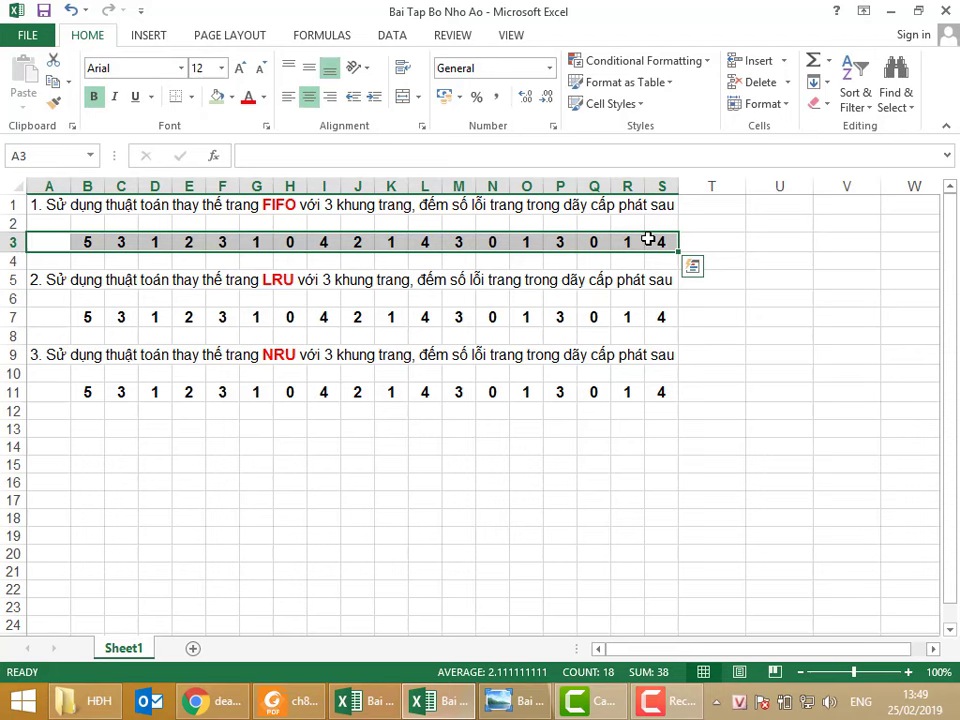
Copy the page reference sequence from row 3 into row 15, starting at A15
{"action": "key", "text": "ctrl+c"}
{"action": "left_click", "coordinate": [48, 464]}
{"action": "key", "text": "ctrl+v"}
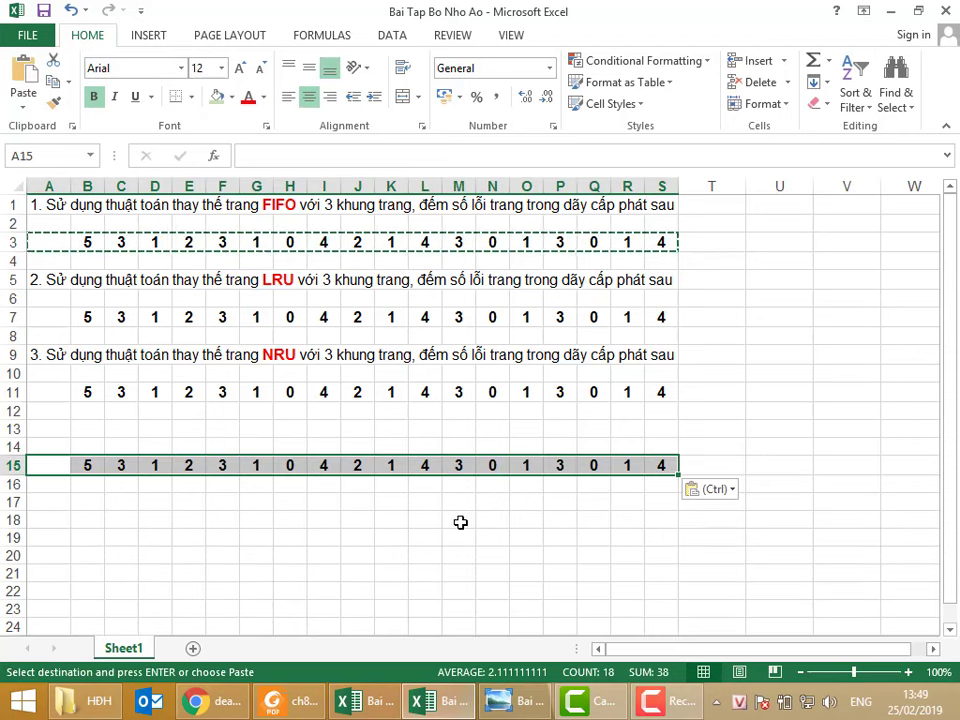
Label the copied sequence "FiFo" in cell A15
{"action": "left_click", "coordinate": [47, 480]}
{"action": "left_click", "coordinate": [50, 466]}
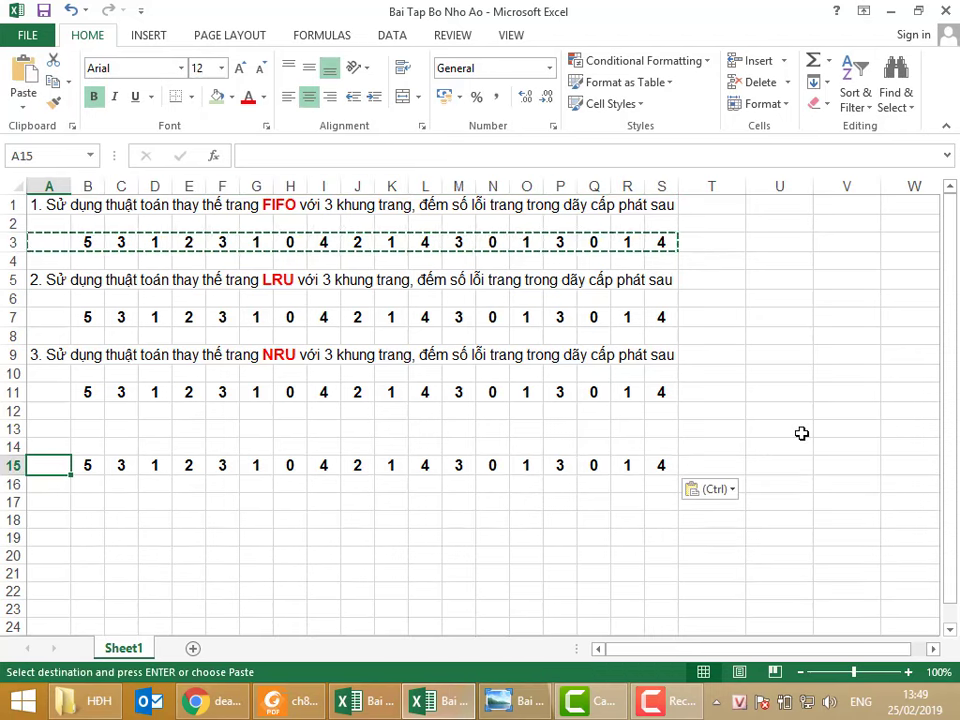
{"action": "type", "text": "Fi"}
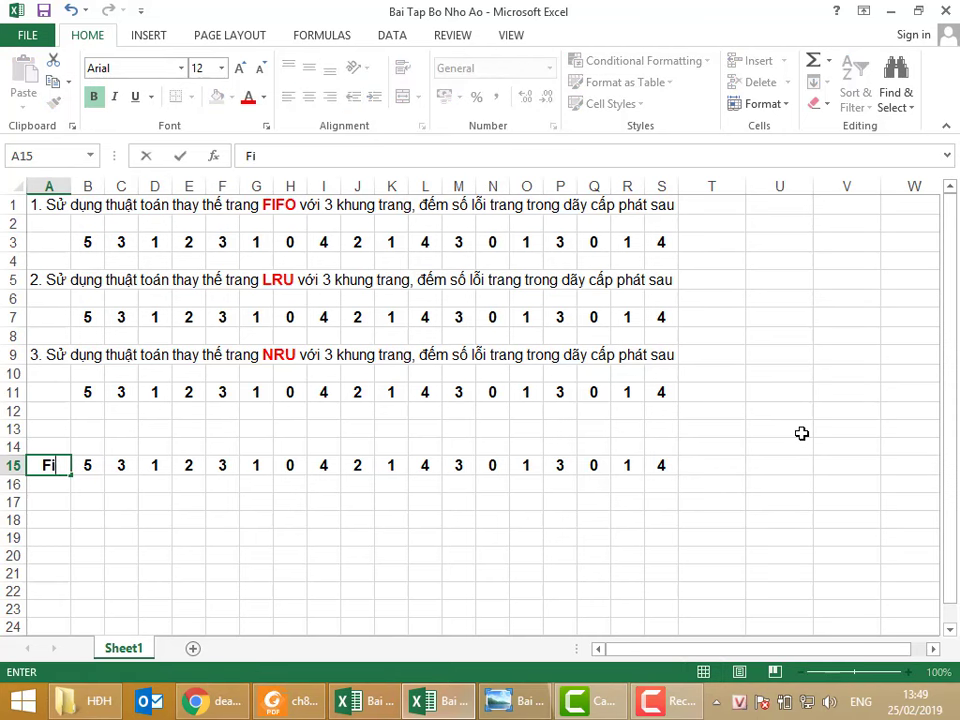
{"action": "type", "text": "Fo"}
{"action": "key", "text": "Return"}
{"action": "key", "text": "Up"}
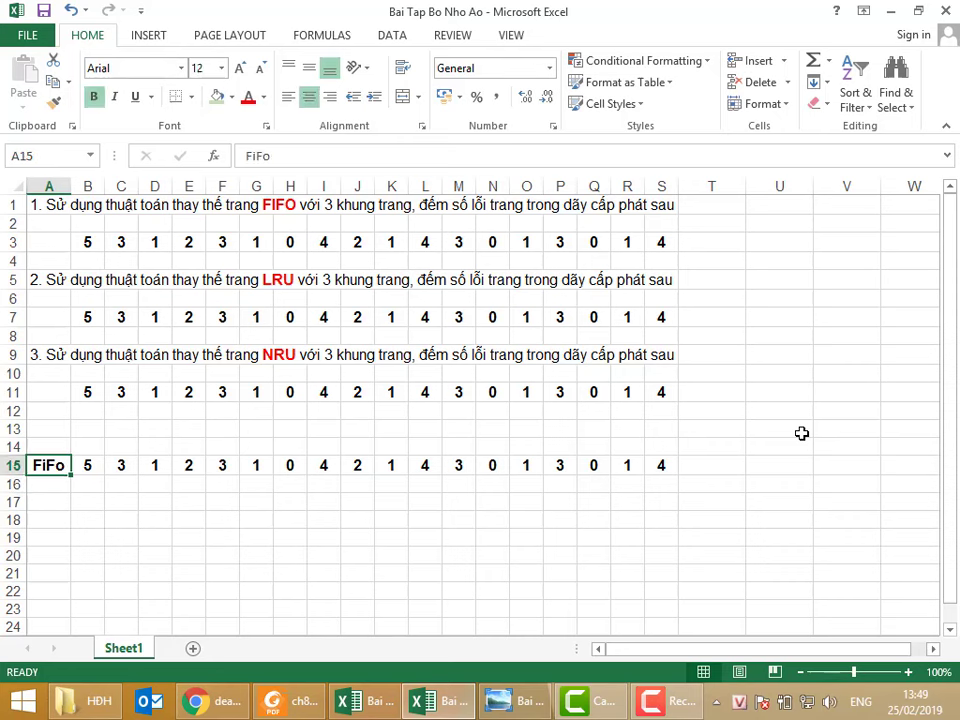
Enter KT1 in A16 and fill the series down through KT3 in A18
{"action": "key", "text": "Down"}
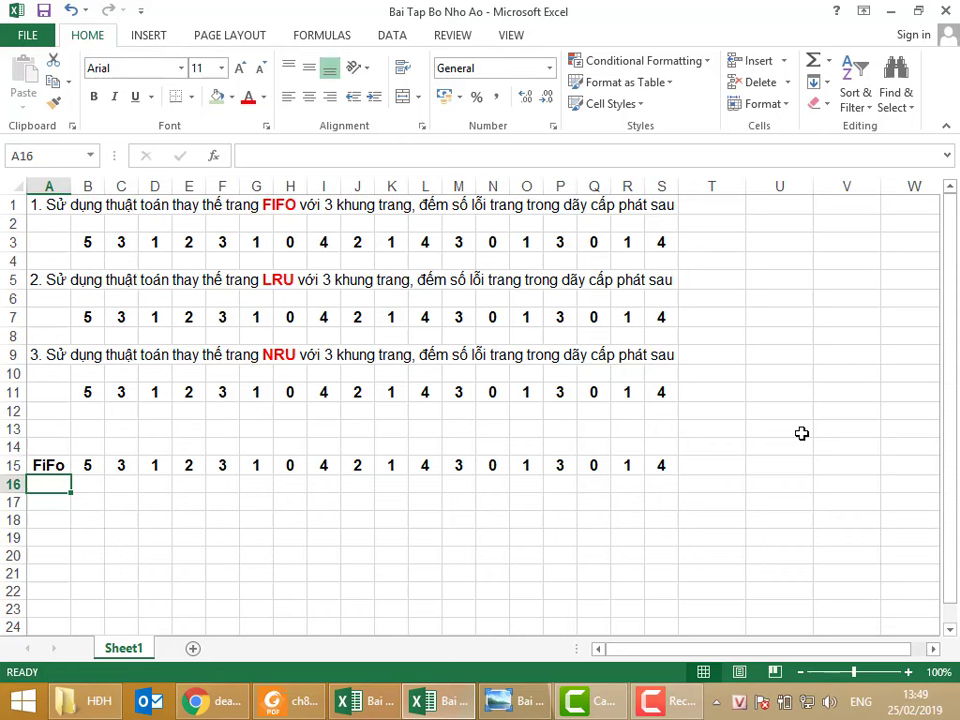
{"action": "type", "text": "KT1"}
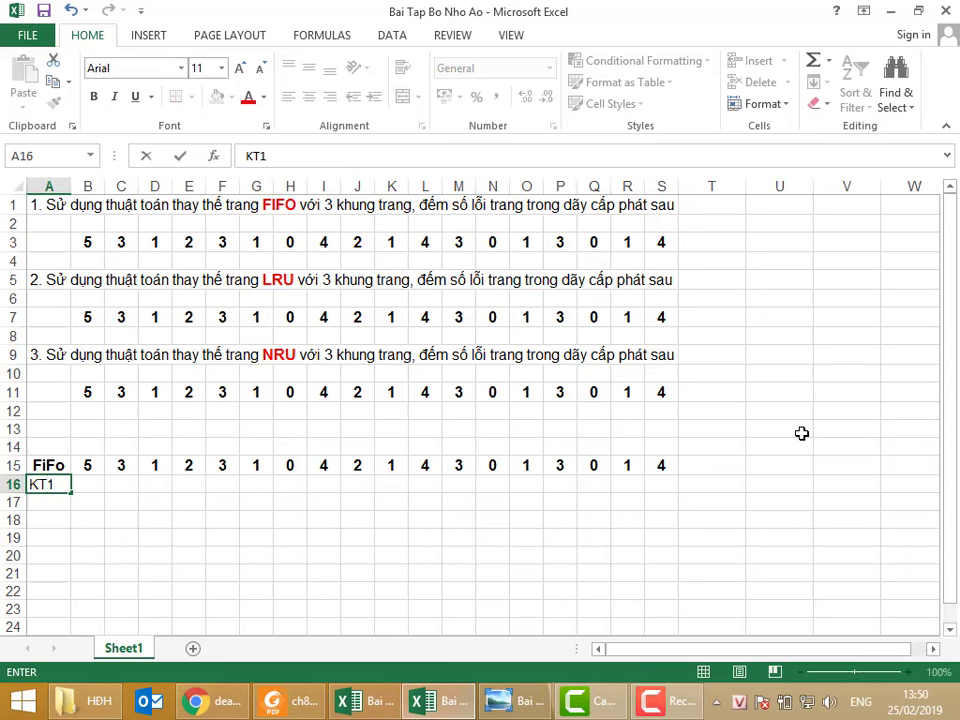
{"action": "key", "text": "Return"}
{"action": "left_click", "coordinate": [57, 484]}
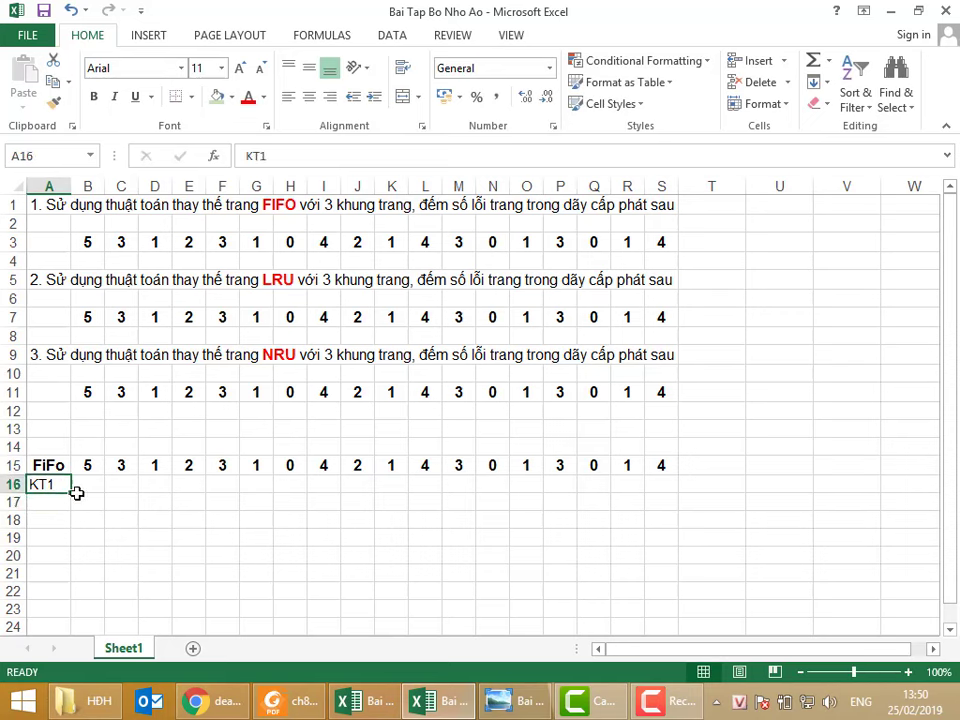
{"action": "left_click_drag", "start_coordinate": [71, 493], "coordinate": [66, 529]}
{"action": "left_click", "coordinate": [60, 538]}
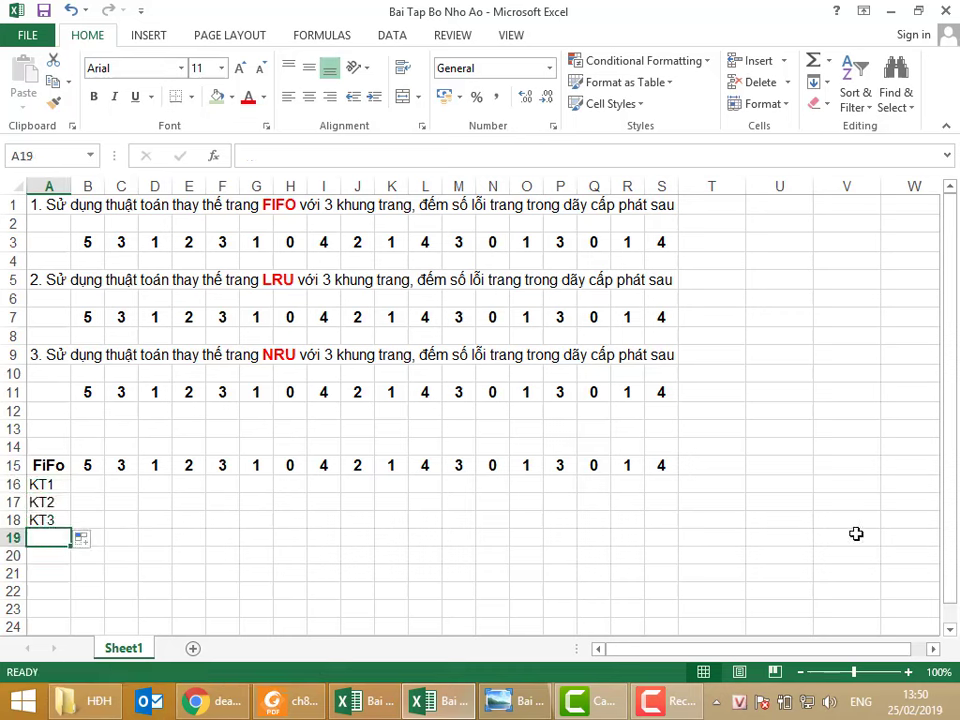
Format the frame grid B16:S18 as 12-point, bold, centered text
{"action": "left_click_drag", "start_coordinate": [97, 488], "coordinate": [660, 522]}
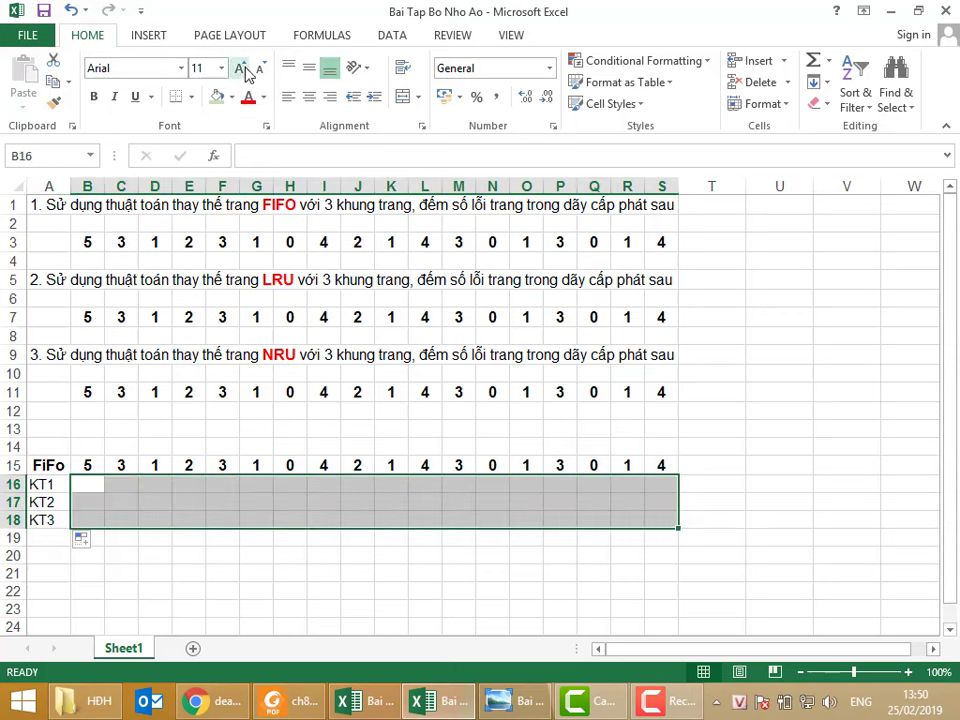
{"action": "left_click", "coordinate": [242, 69]}
{"action": "left_click", "coordinate": [94, 97]}
{"action": "left_click", "coordinate": [309, 97]}
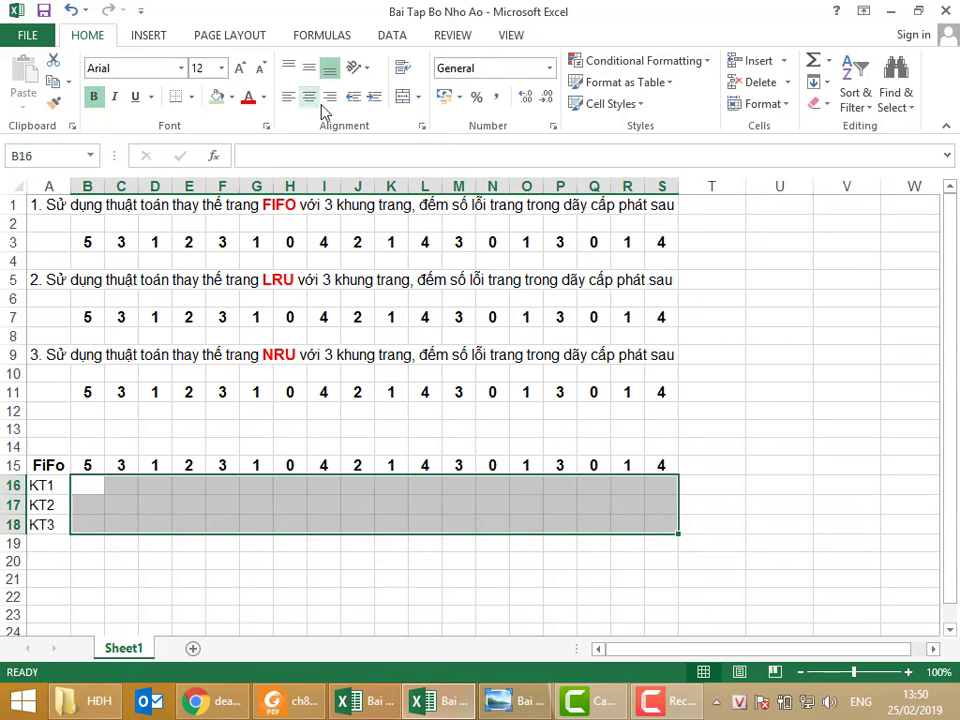
Fill the frames for the first two references: 5 in B16, 5 in C16 and 3 in C17
{"action": "left_click_drag", "start_coordinate": [100, 482], "coordinate": [90, 484]}
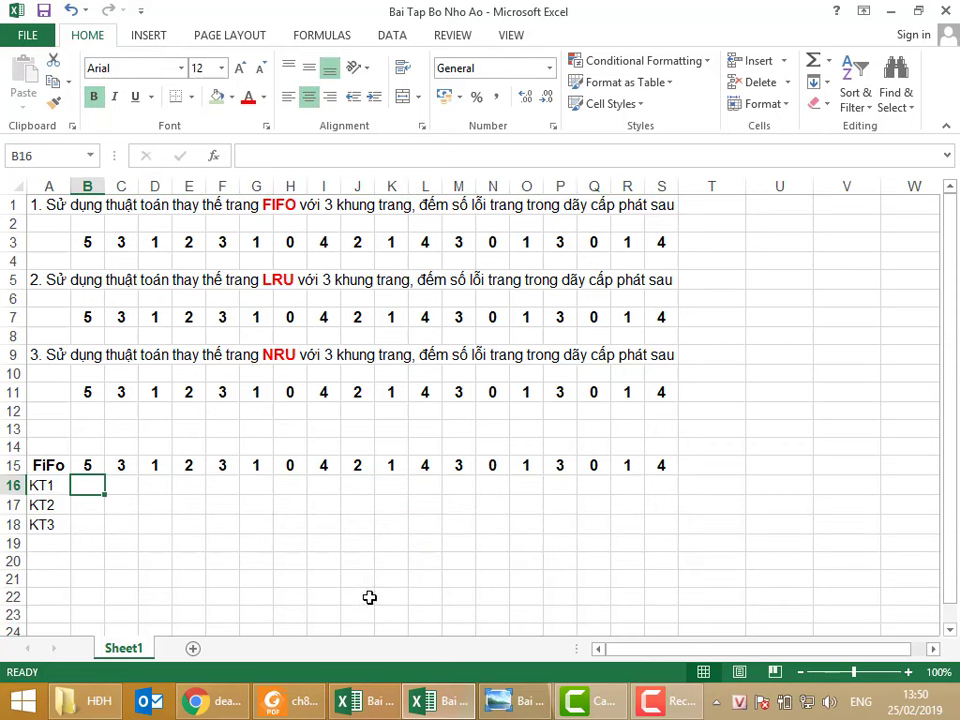
{"action": "left_click", "coordinate": [88, 542]}
{"action": "left_click", "coordinate": [88, 484]}
{"action": "type", "text": "5"}
{"action": "key", "text": "Tab"}
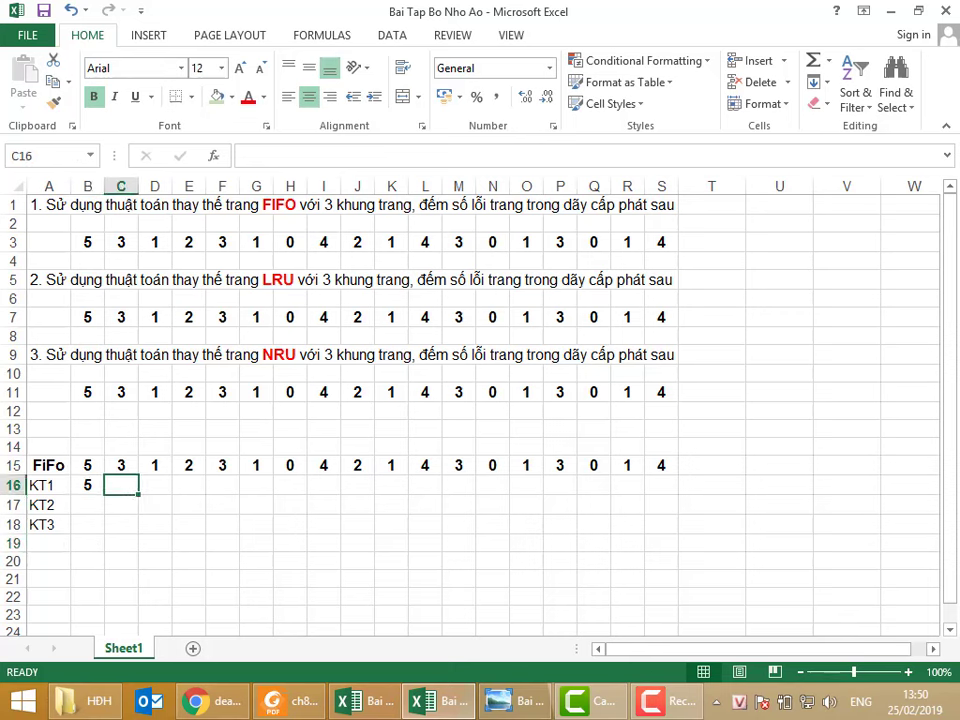
{"action": "type", "text": "5"}
{"action": "key", "text": "Down"}
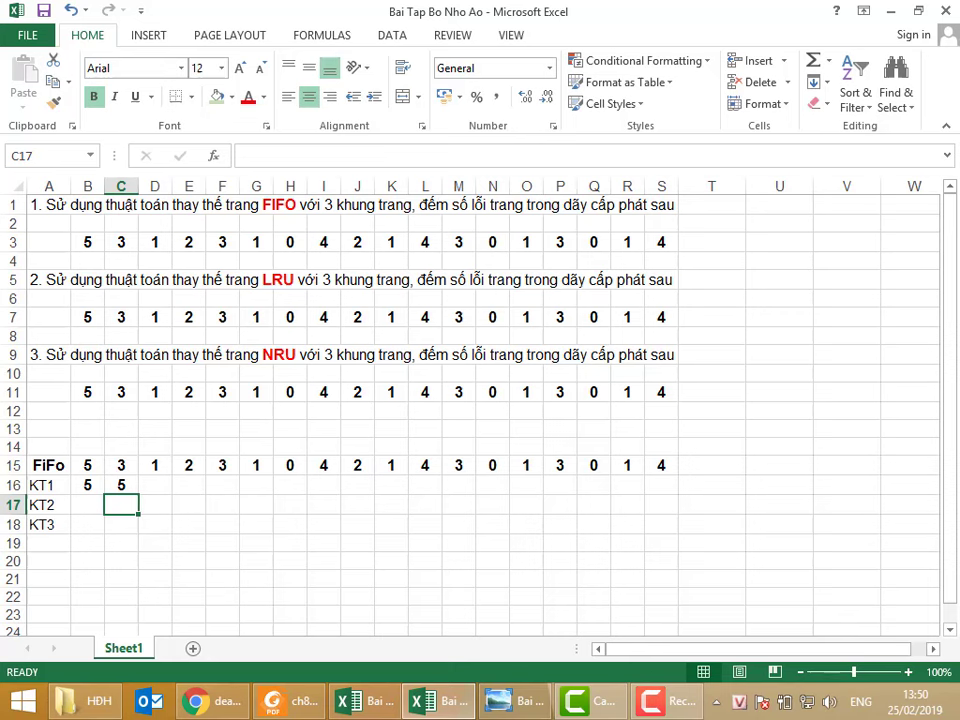
{"action": "type", "text": "3"}
{"action": "key", "text": "Return"}
Fill the frames for the third reference with 5, 3 and 1 in D16:D18
{"action": "key", "text": "Right"}
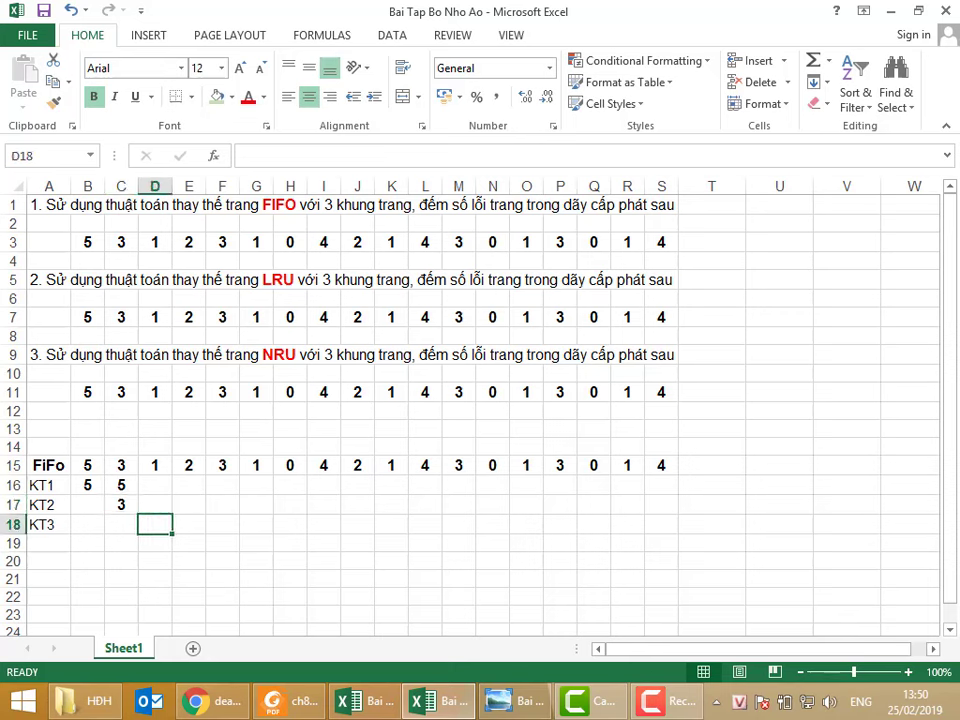
{"action": "key", "text": "Up"}
{"action": "key", "text": "Up"}
{"action": "type", "text": "5"}
{"action": "key", "text": "Down"}
{"action": "type", "text": "3"}
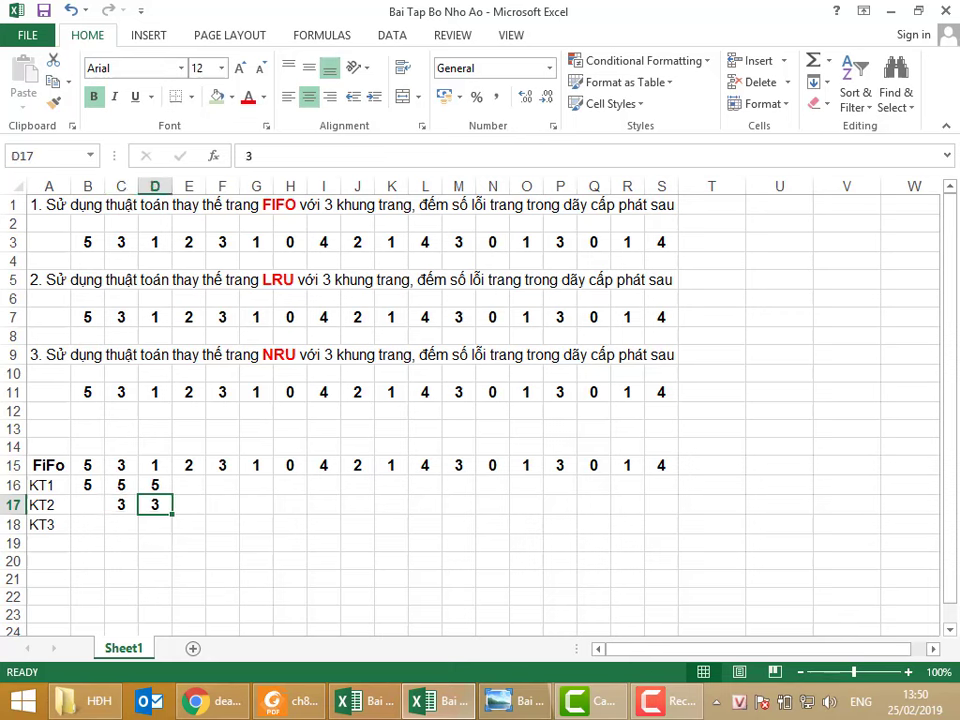
{"action": "key", "text": "Down"}
{"action": "type", "text": "1"}
{"action": "key", "text": "Down"}
Fill the frames for the fourth reference with 2, 3 and 1 in E16:E18
{"action": "key", "text": "Up"}
{"action": "key", "text": "Up"}
{"action": "key", "text": "Up"}
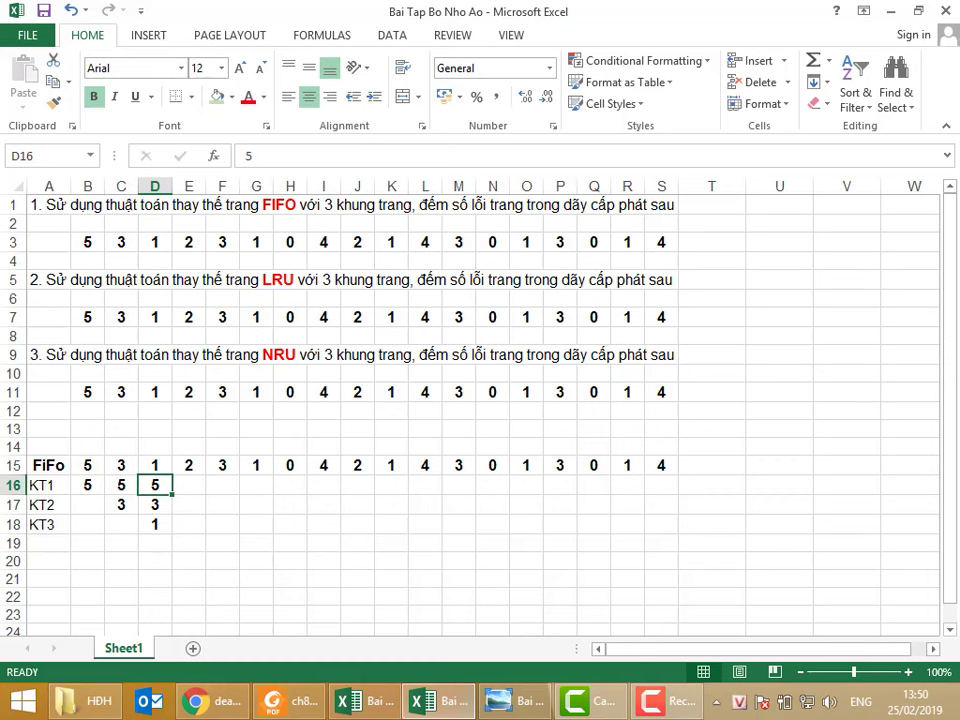
{"action": "left_click", "coordinate": [188, 484]}
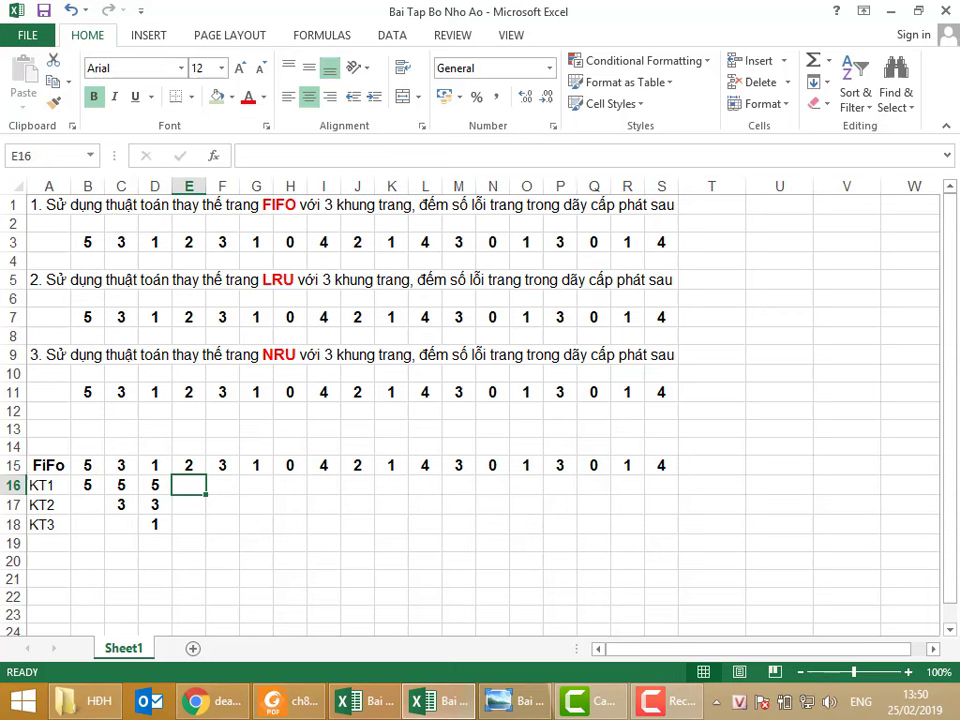
{"action": "type", "text": "2"}
{"action": "key", "text": "Return"}
{"action": "type", "text": "3"}
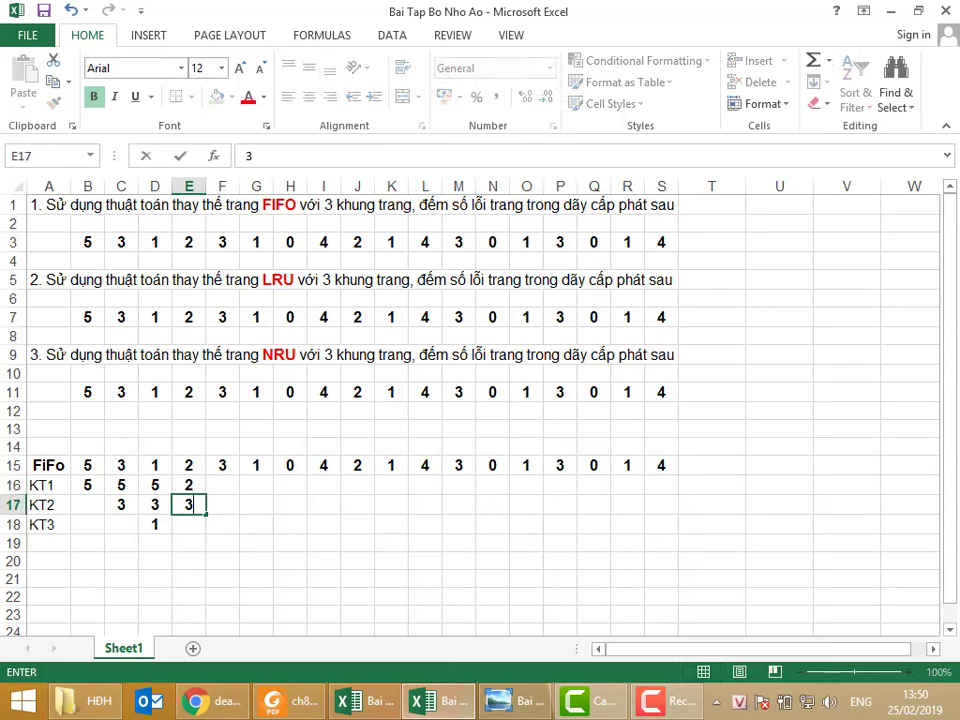
{"action": "key", "text": "Return"}
{"action": "type", "text": "1"}
{"action": "key", "text": "Return"}
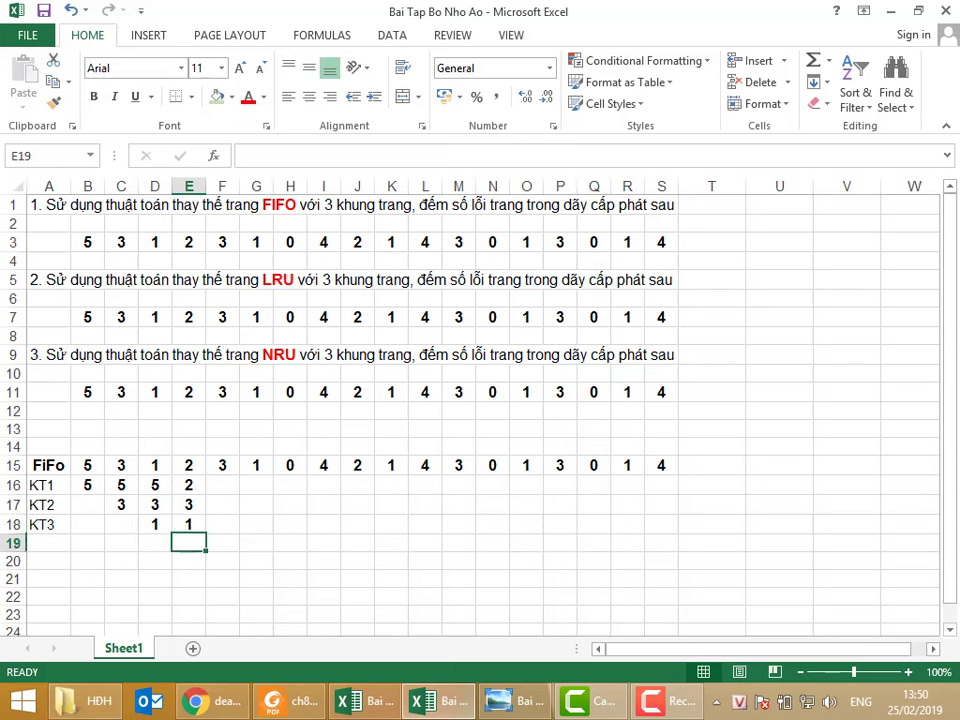
Mark the page faults of the first four references with x in B19:E19 and center row 19
{"action": "key", "text": "Left"}
{"action": "key", "text": "Left"}
{"action": "key", "text": "Left"}
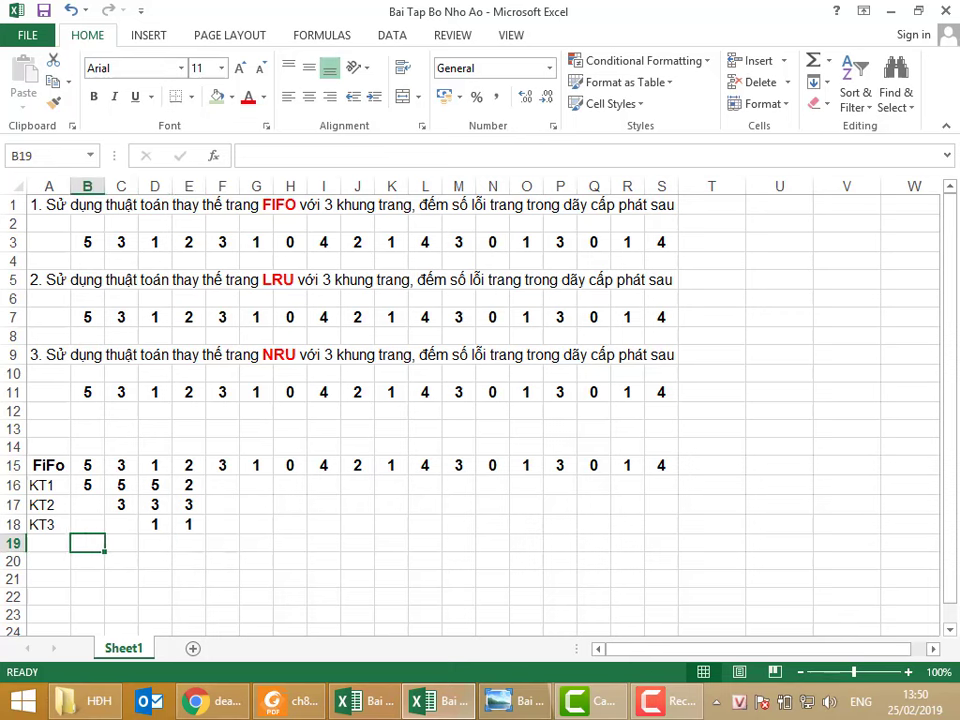
{"action": "type", "text": "x"}
{"action": "key", "text": "Right"}
{"action": "type", "text": "x"}
{"action": "key", "text": "Right"}
{"action": "type", "text": "x"}
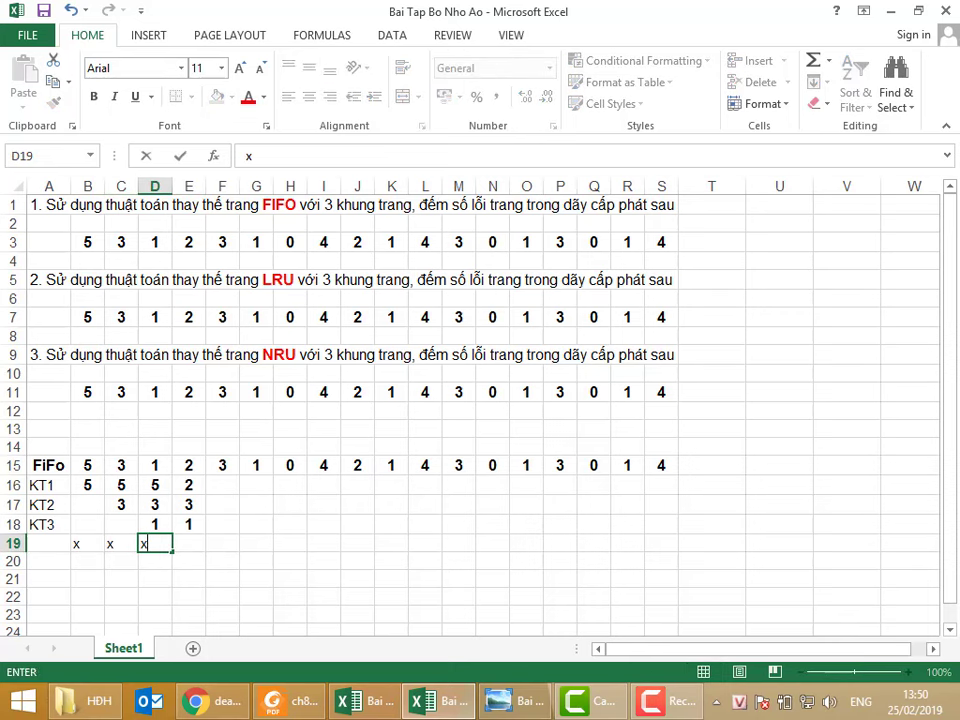
{"action": "key", "text": "Right"}
{"action": "type", "text": "x"}
{"action": "key", "text": "Right"}
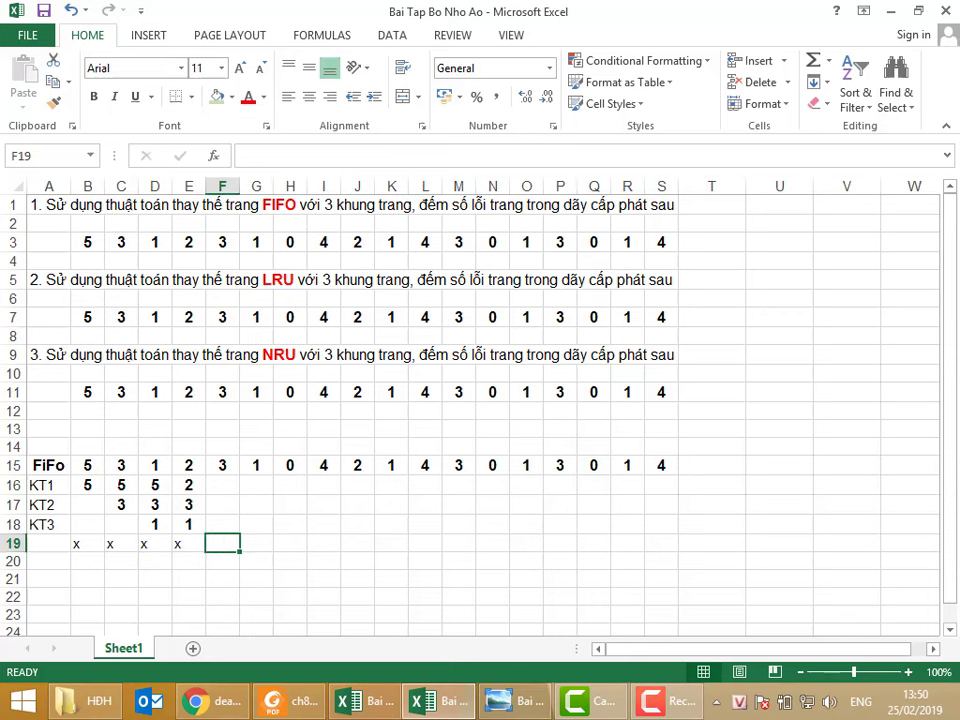
{"action": "left_click", "coordinate": [12, 542]}
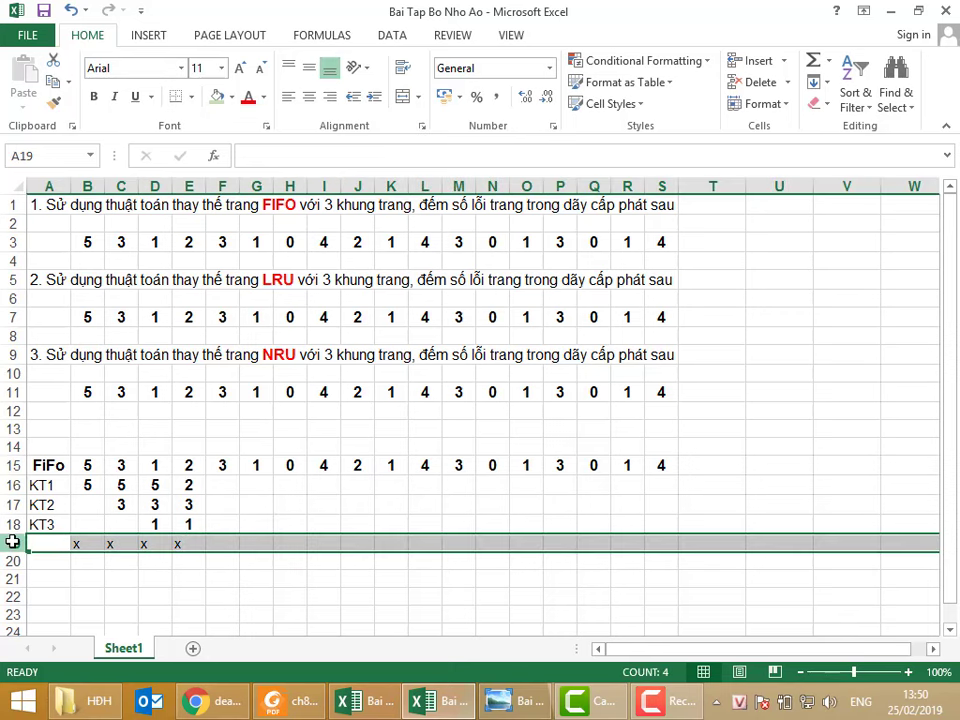
{"action": "left_click", "coordinate": [306, 98]}
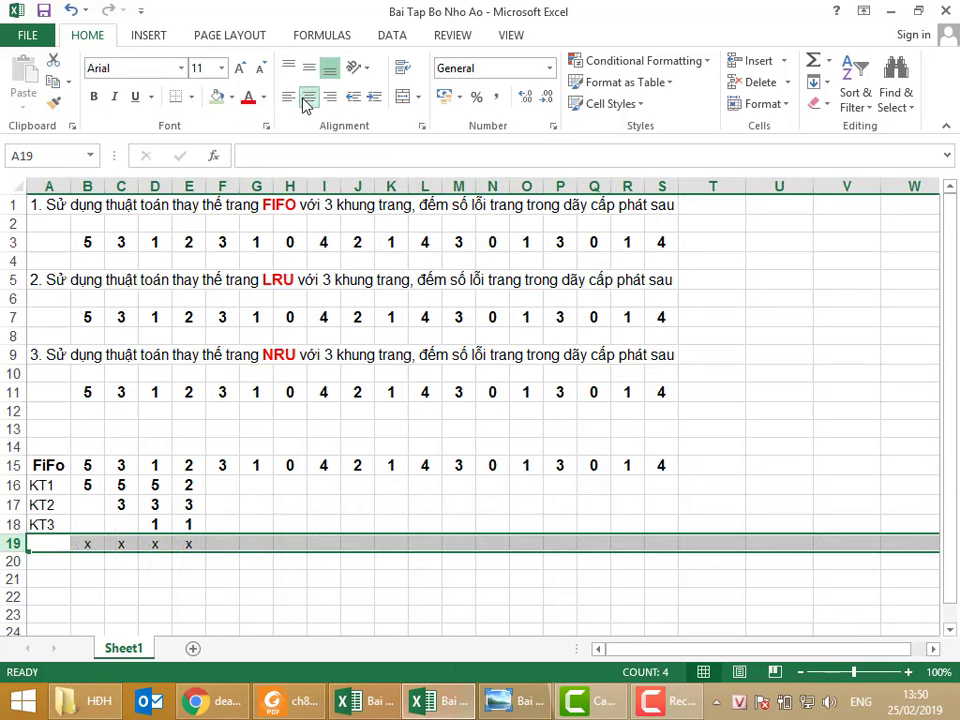
Review the frame contents and page fault marks of the first four references in columns B to E
{"action": "left_click", "coordinate": [189, 524]}
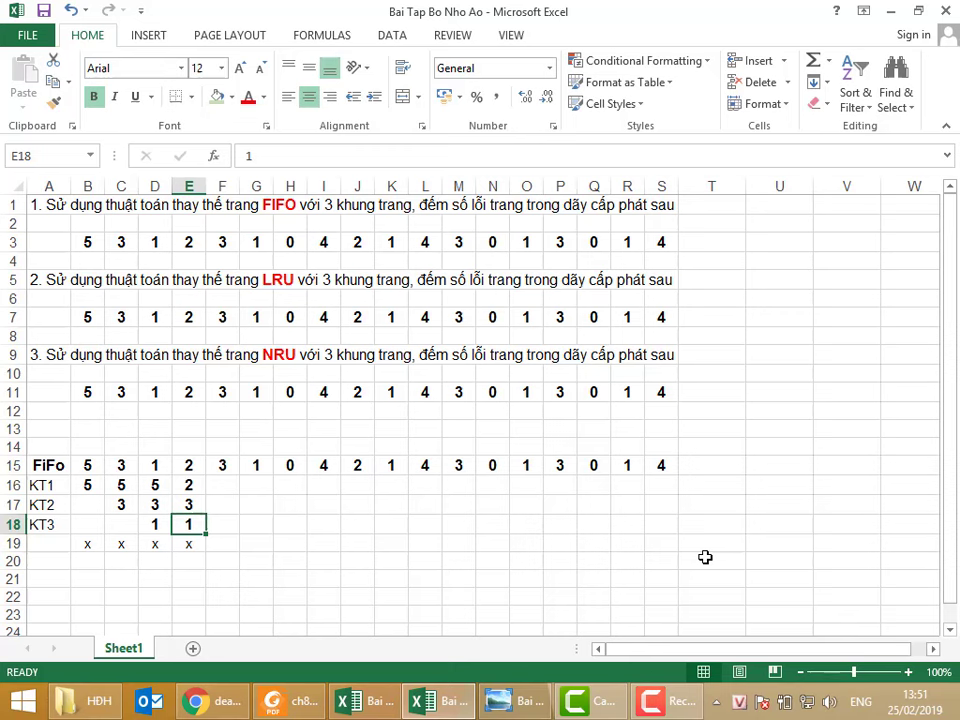
{"action": "left_click", "coordinate": [88, 484]}
{"action": "mouse_move", "coordinate": [290, 700]}
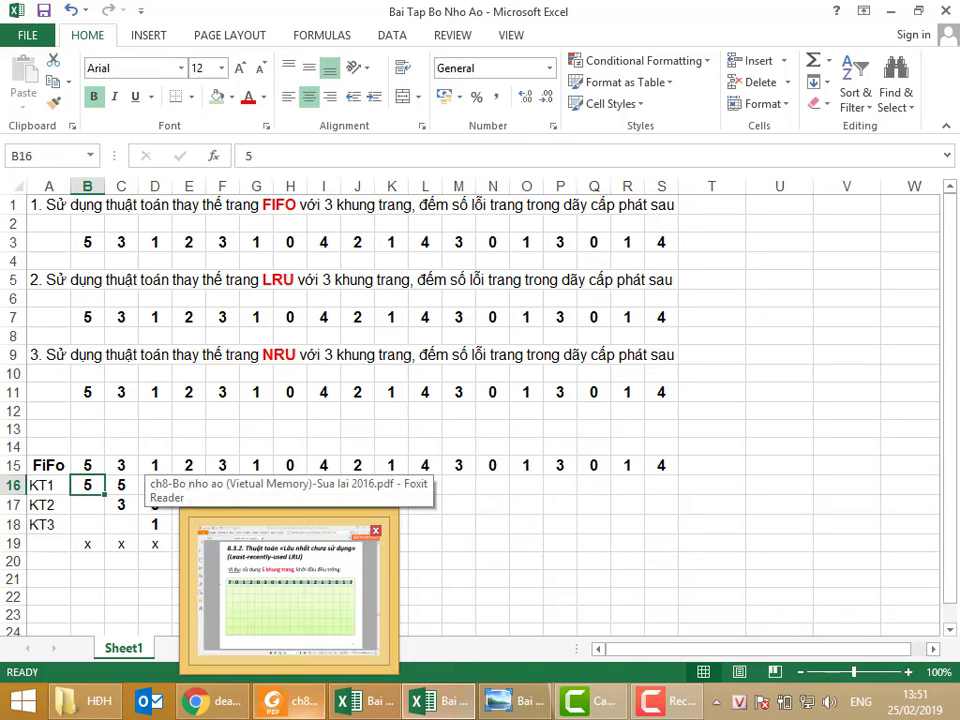
{"action": "left_click", "coordinate": [118, 486]}
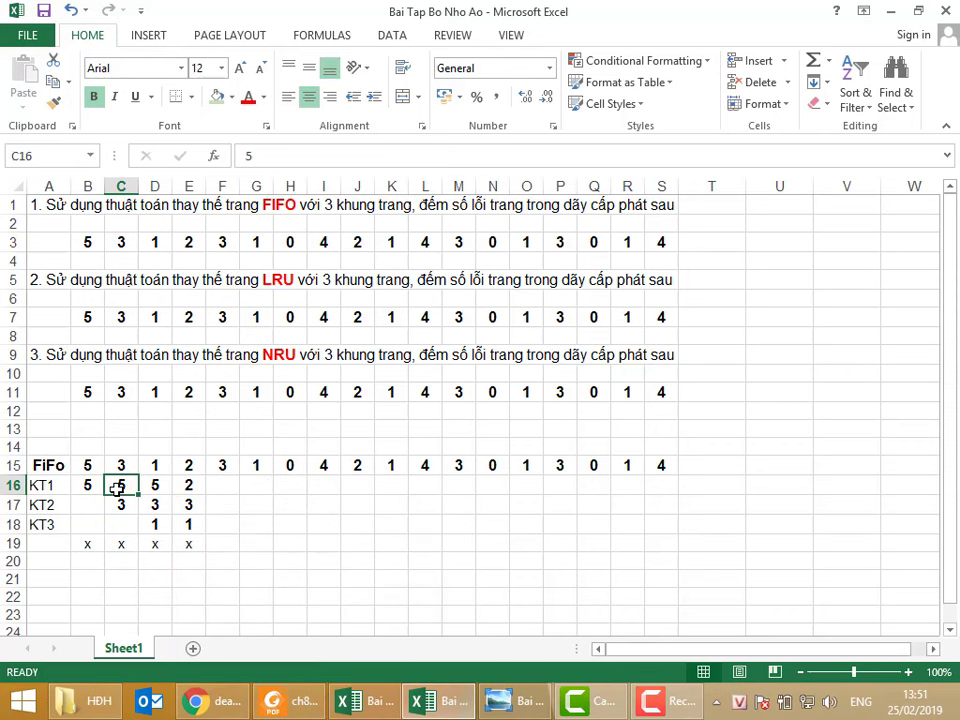
{"action": "left_click", "coordinate": [120, 506]}
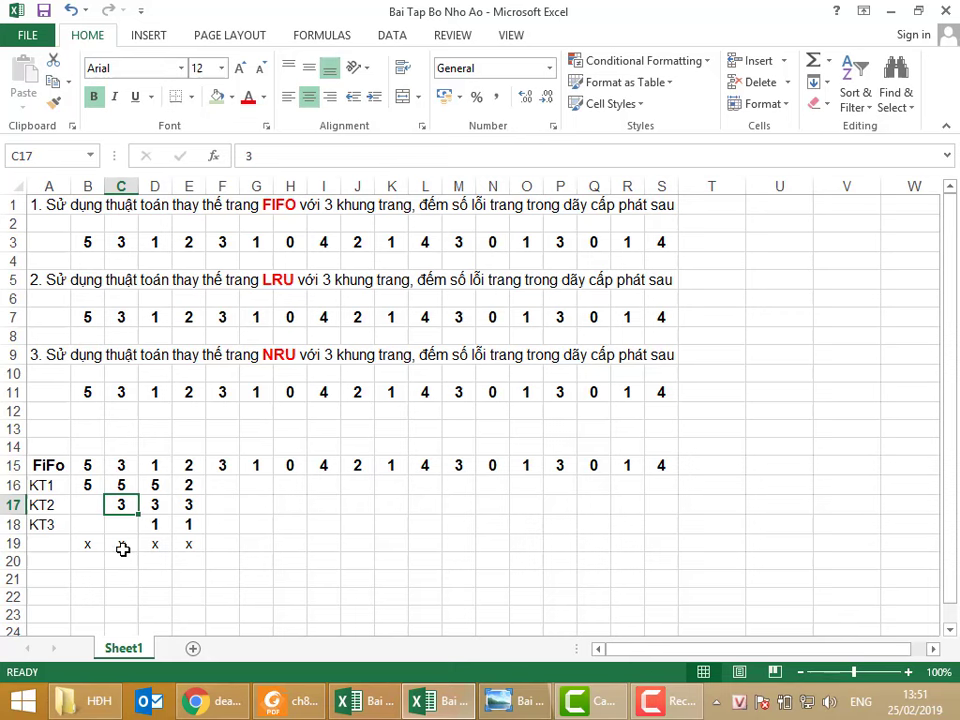
{"action": "left_click", "coordinate": [154, 524]}
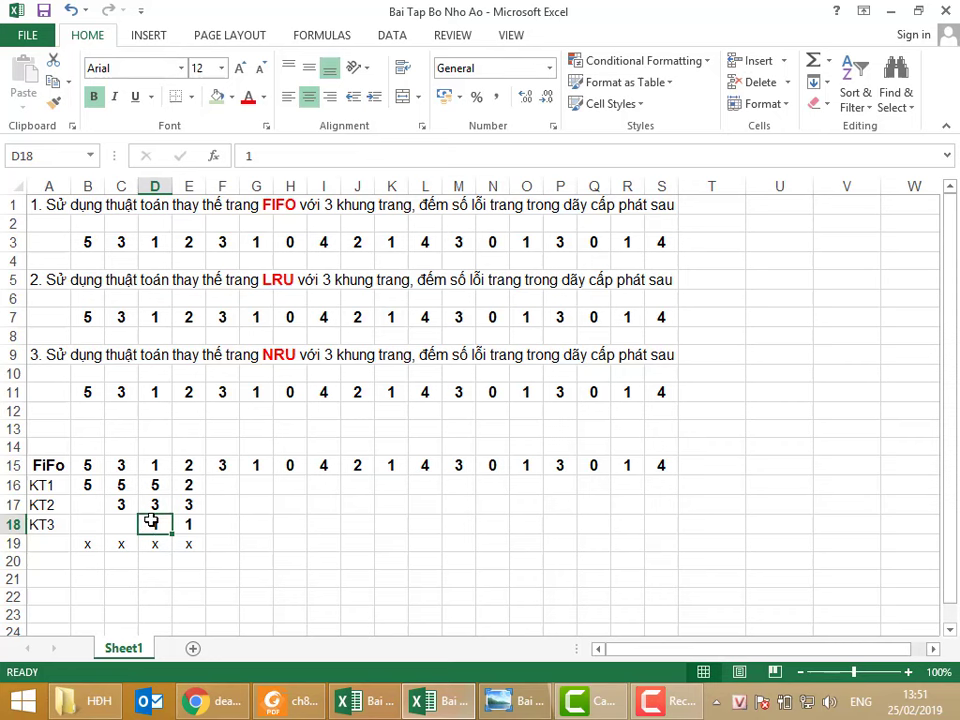
{"action": "left_click", "coordinate": [189, 488]}
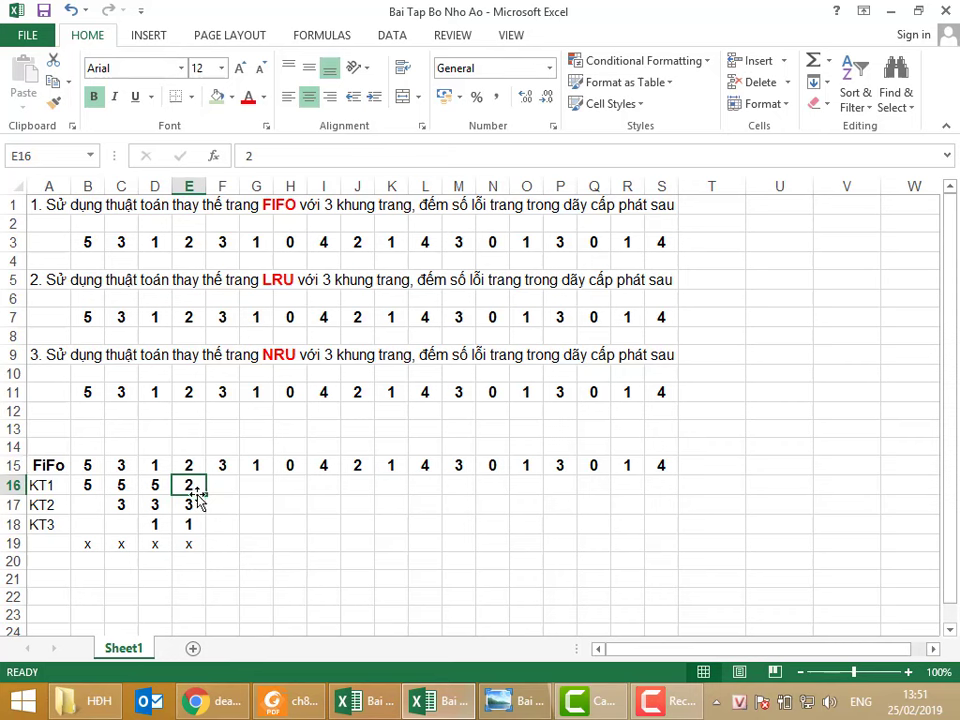
{"action": "left_click", "coordinate": [193, 544]}
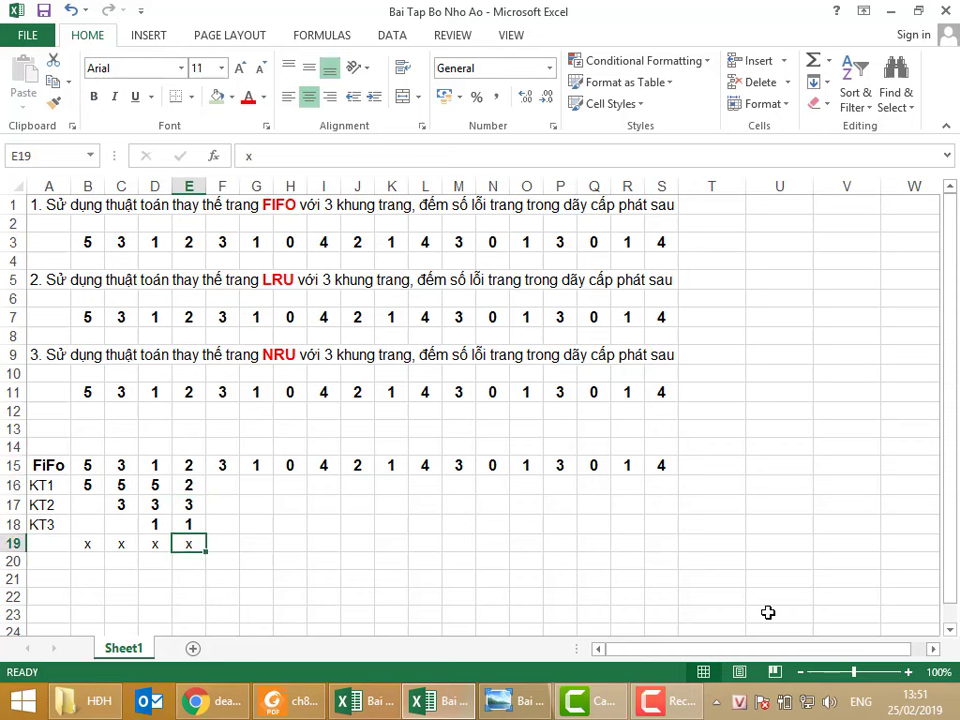
Fill the frames for the fifth reference with 2, 3 and 1 in F16:F18
{"action": "left_click", "coordinate": [223, 485]}
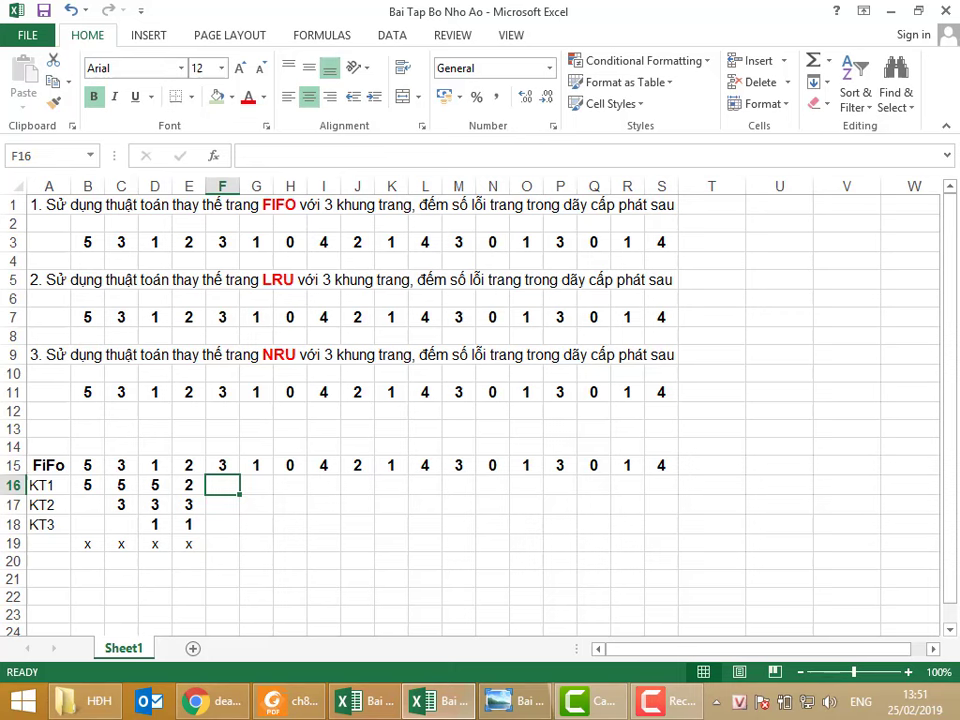
{"action": "type", "text": "2"}
{"action": "key", "text": "Return"}
{"action": "type", "text": "3"}
{"action": "key", "text": "Return"}
{"action": "type", "text": "1"}
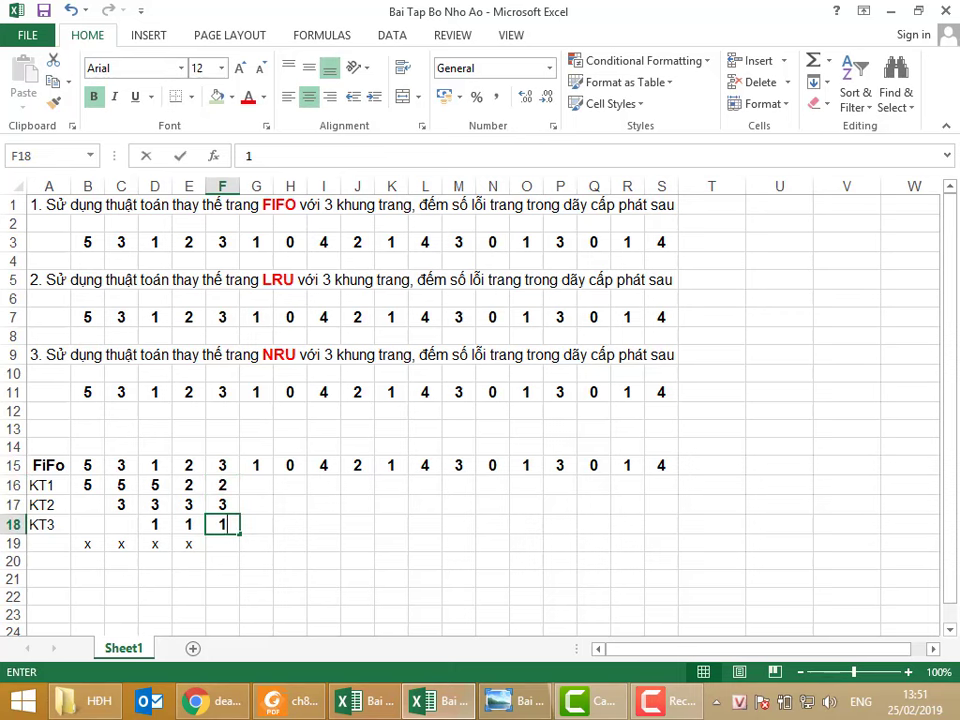
{"action": "key", "text": "Return"}
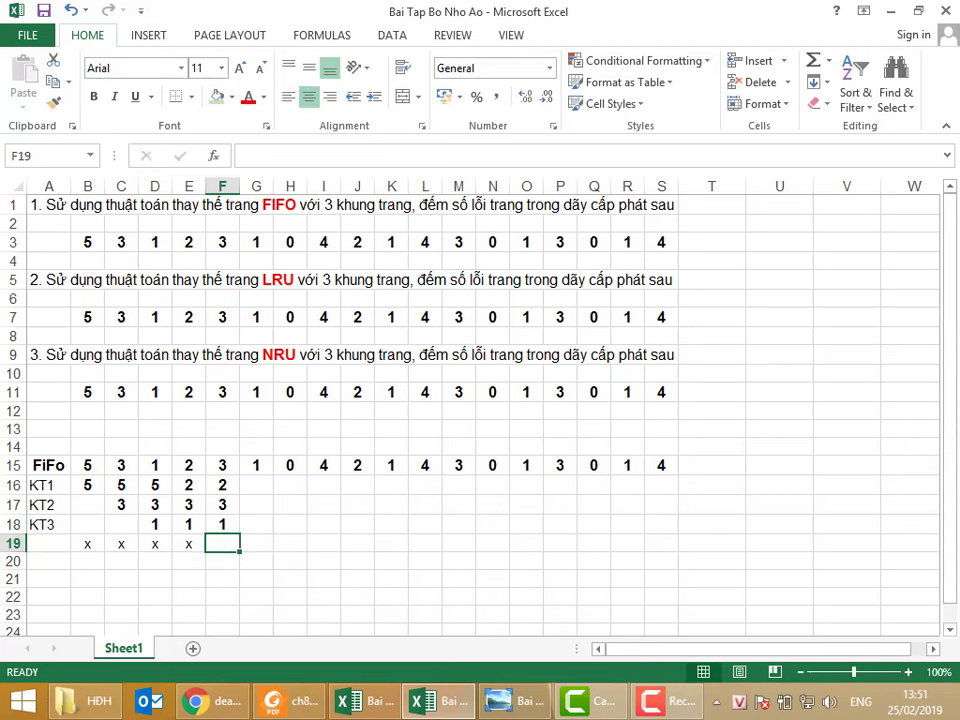
Fill the frames for the sixth reference with 2, 3 and 1 in G16:G18
{"action": "key", "text": "Right"}
{"action": "key", "text": "Up"}
{"action": "key", "text": "Up"}
{"action": "key", "text": "Up"}
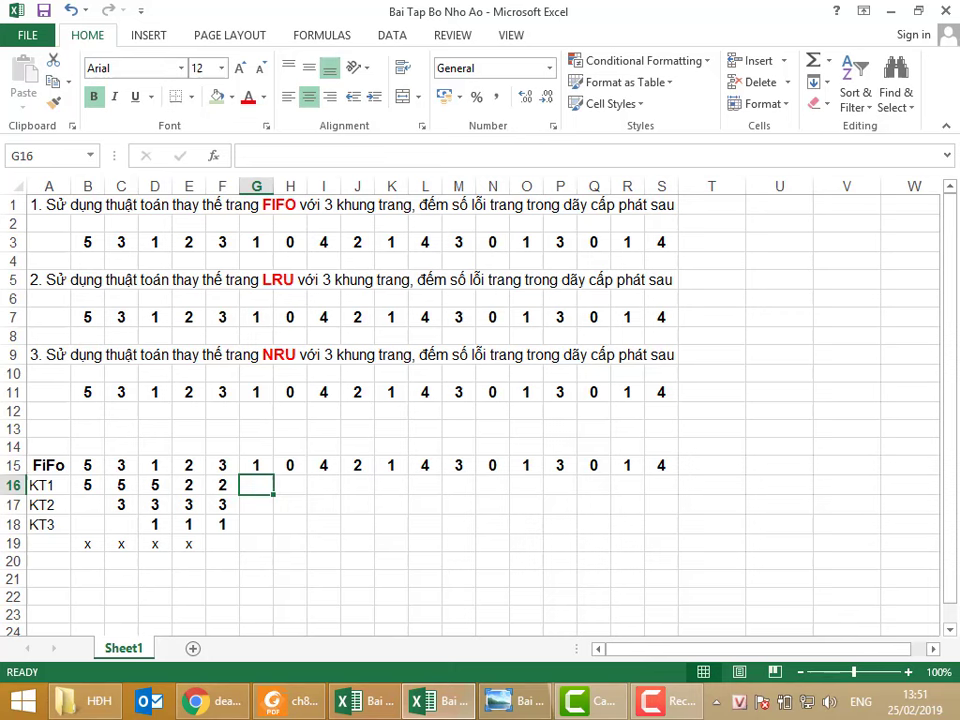
{"action": "type", "text": "2"}
{"action": "key", "text": "Return"}
{"action": "type", "text": "3"}
{"action": "key", "text": "Return"}
{"action": "type", "text": "1"}
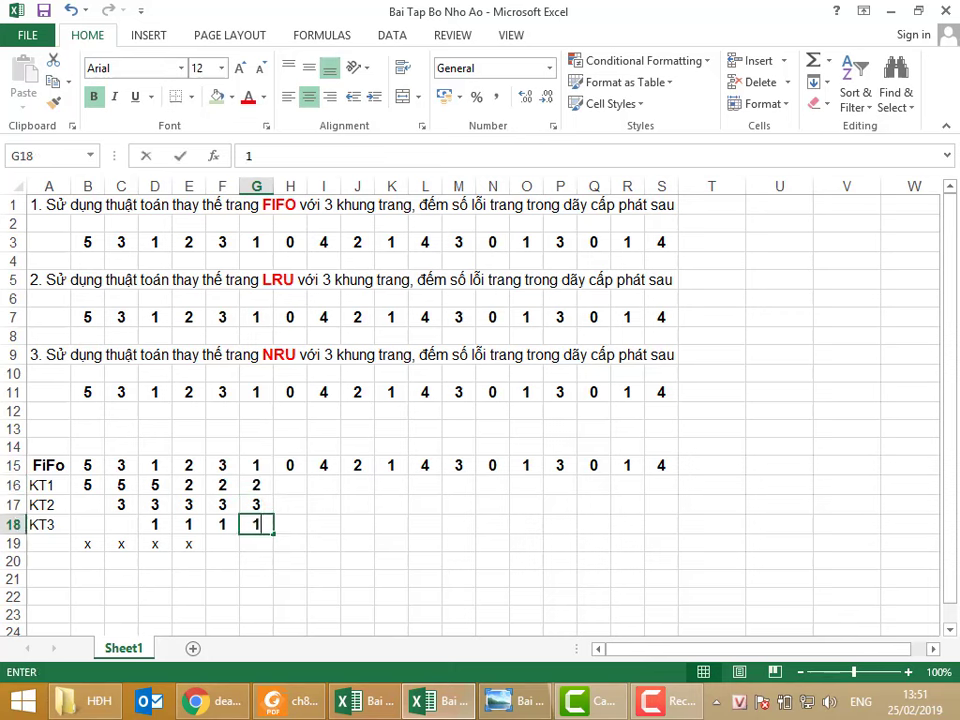
{"action": "key", "text": "Return"}
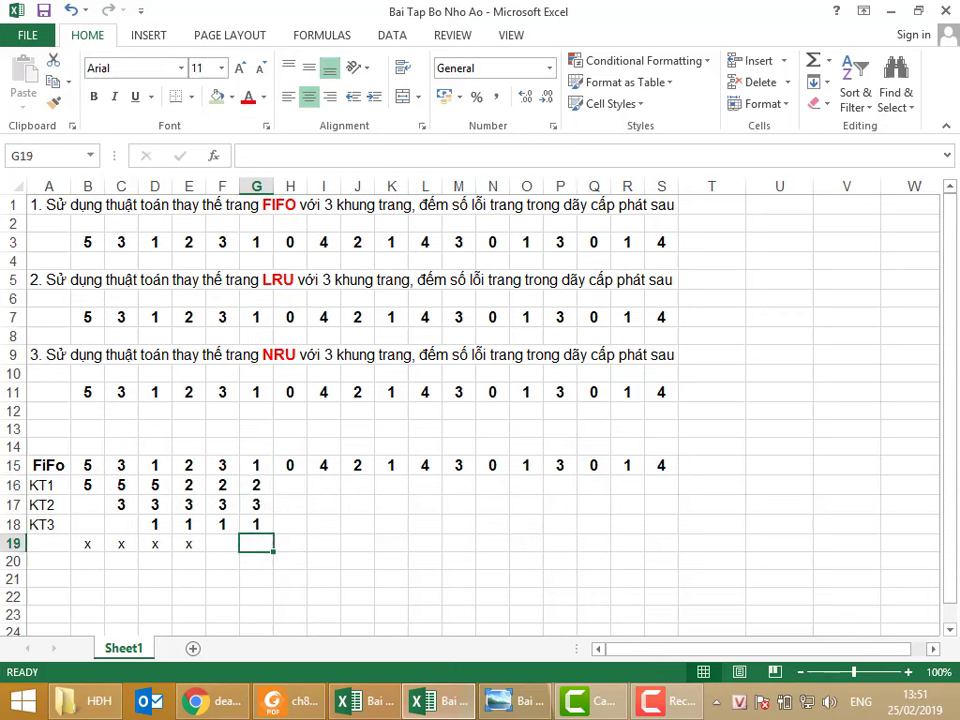
{"action": "key", "text": "Right"}
{"action": "key", "text": "Up"}
{"action": "key", "text": "Up"}
{"action": "key", "text": "Up"}
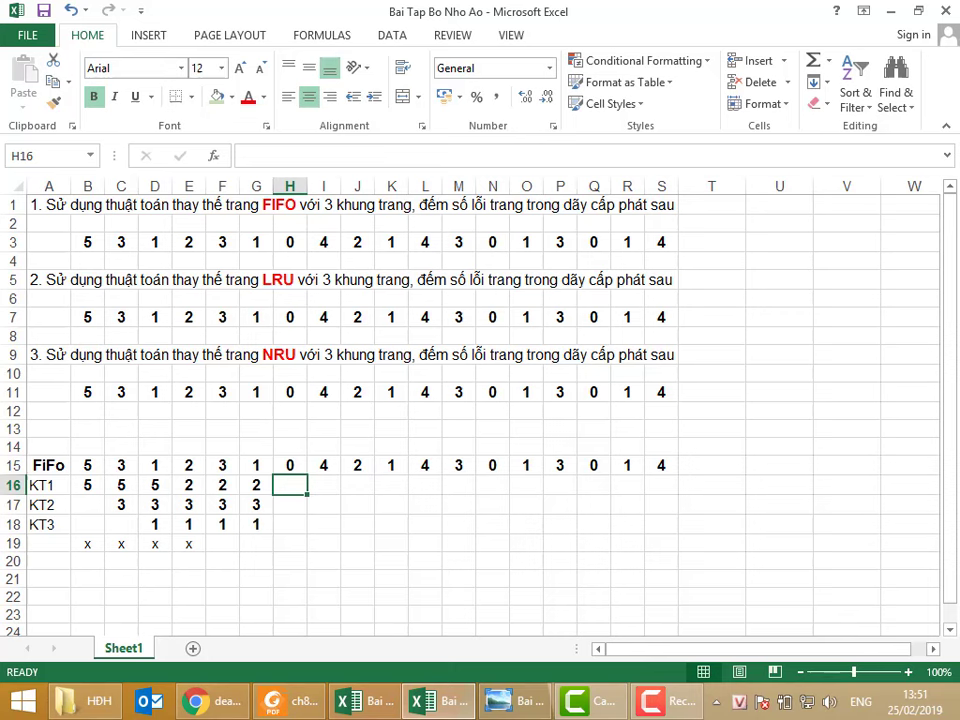
Highlight the most recently loaded pages in E16, C17 and D18 with the light green fill
{"action": "left_click", "coordinate": [185, 484]}
{"action": "left_click", "coordinate": [214, 96]}
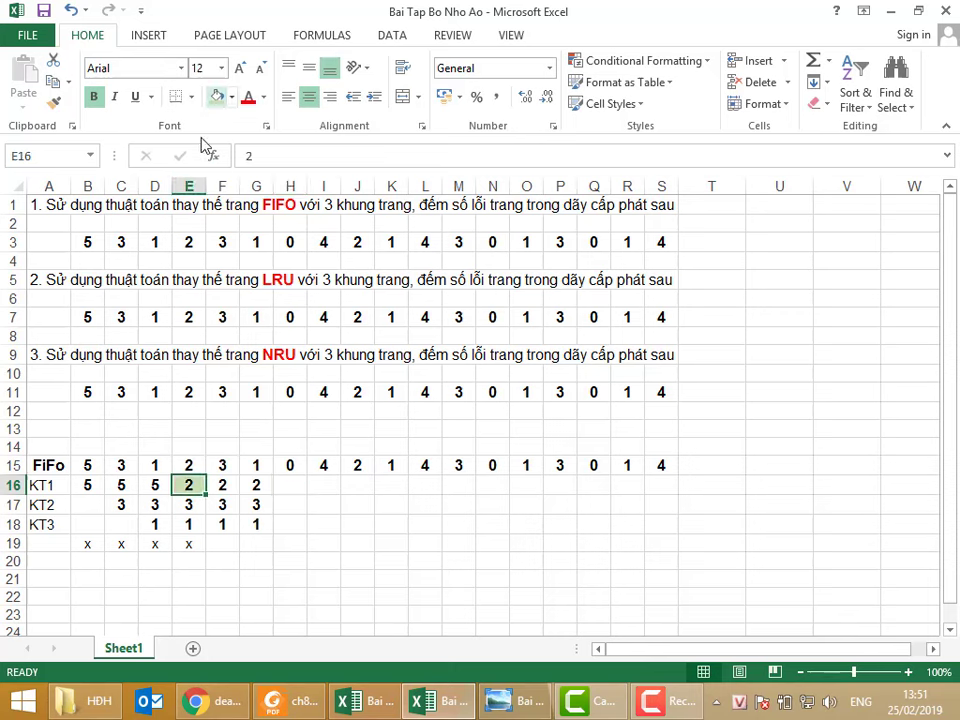
{"action": "left_click", "coordinate": [117, 506]}
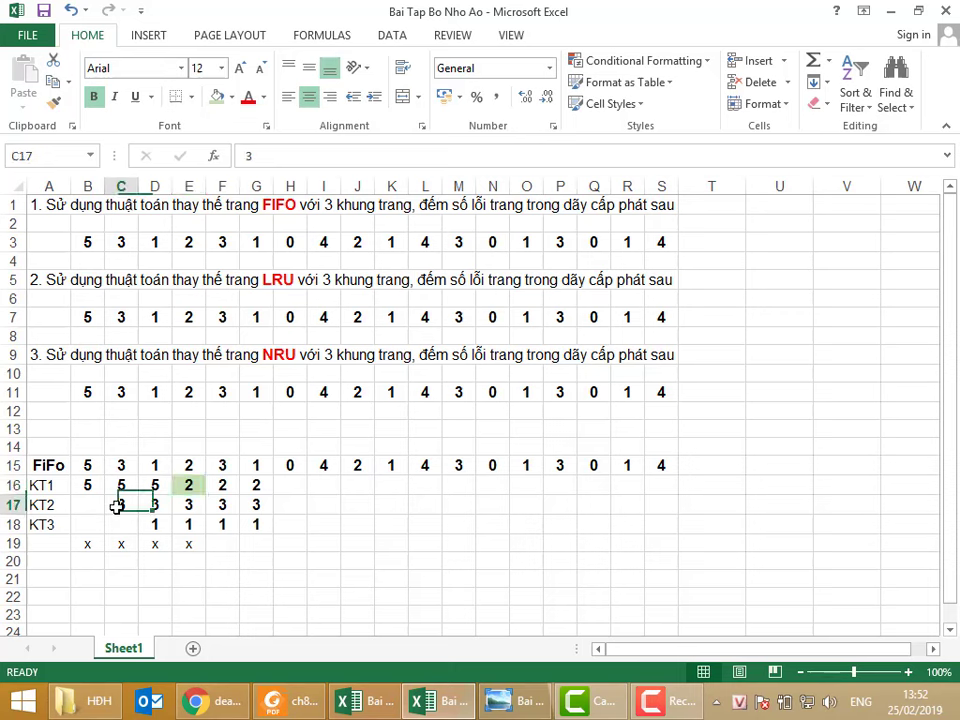
{"action": "left_click", "coordinate": [215, 97]}
{"action": "left_click", "coordinate": [154, 527]}
{"action": "left_click", "coordinate": [216, 97]}
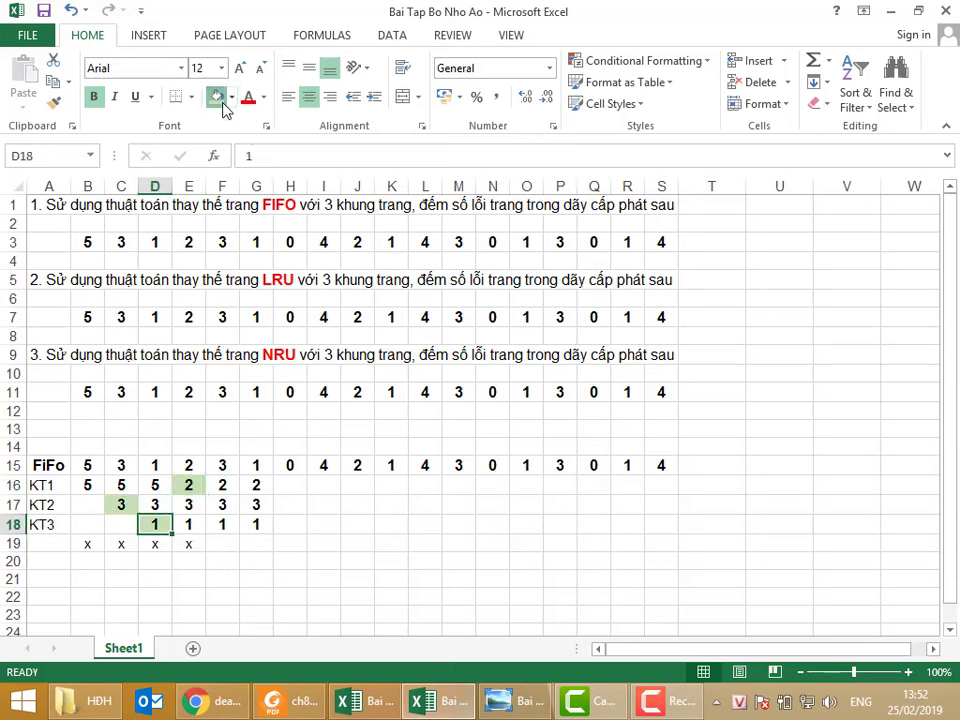
{"action": "left_click", "coordinate": [121, 503]}
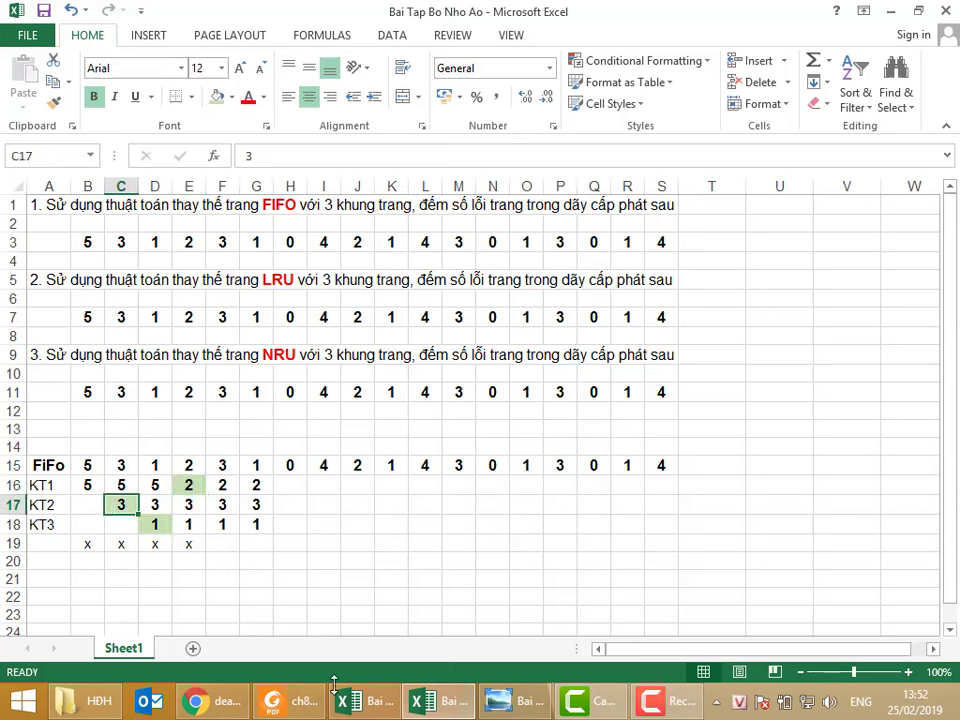
Fill the frames for the seventh reference with 2, 0 and 1 in H16:H18 and highlight H17 in light green
{"action": "left_click", "coordinate": [288, 487]}
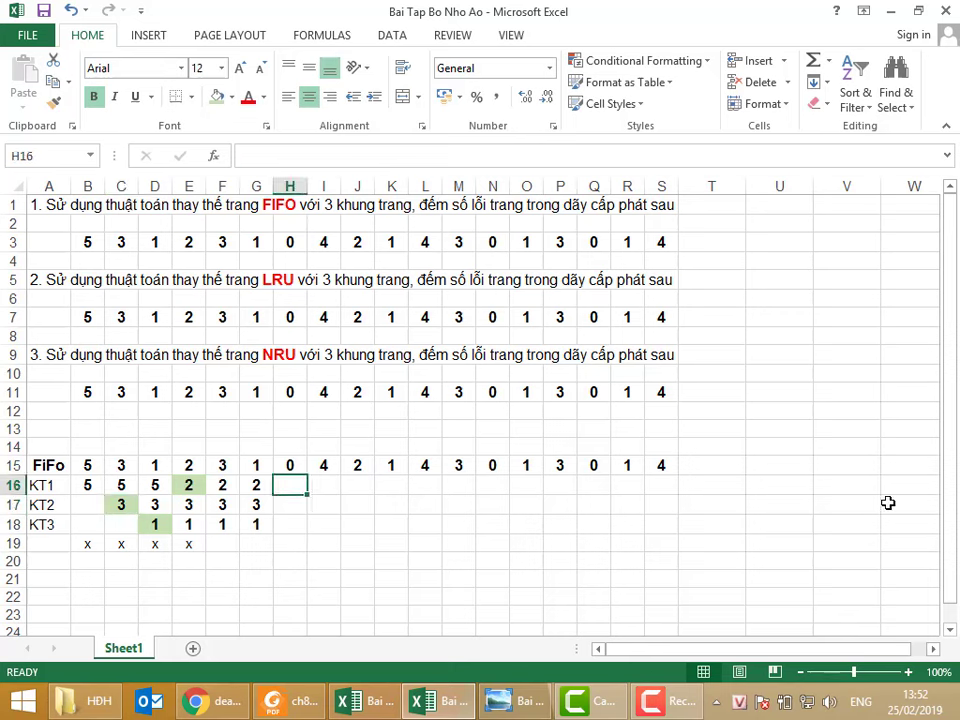
{"action": "type", "text": "2"}
{"action": "key", "text": "Return"}
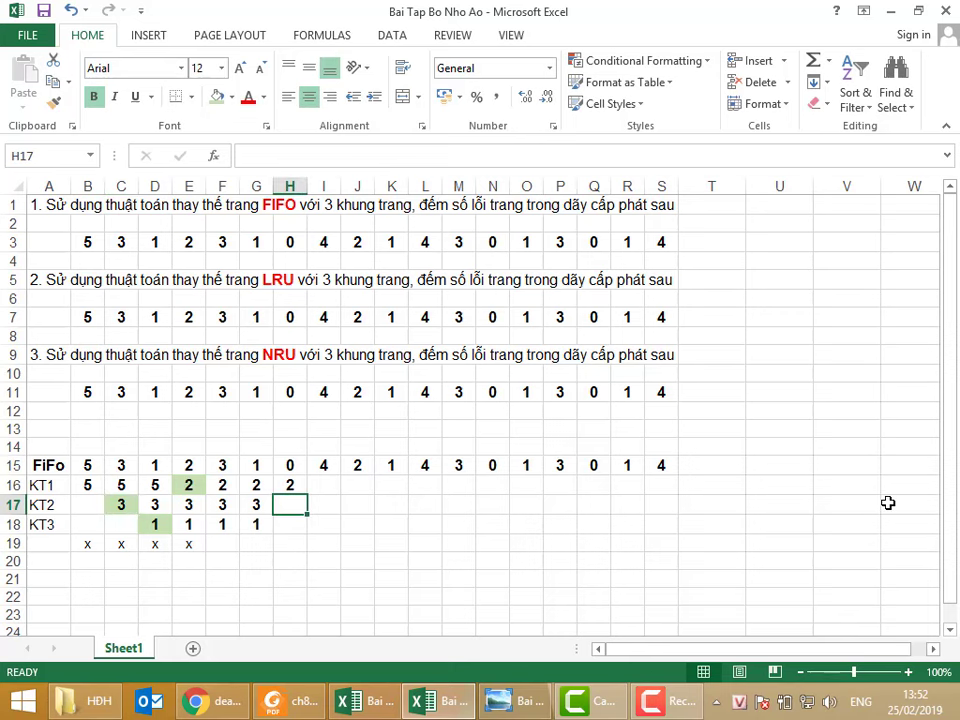
{"action": "type", "text": "0"}
{"action": "key", "text": "Return"}
{"action": "type", "text": "1"}
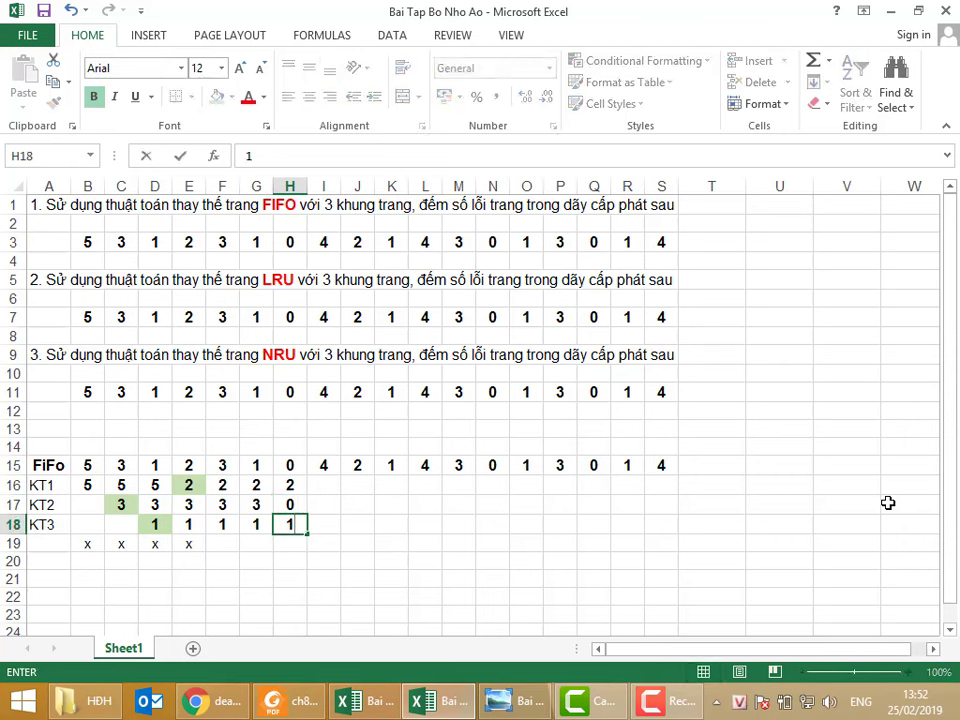
{"action": "key", "text": "Up"}
{"action": "key", "text": "Right"}
{"action": "key", "text": "Left"}
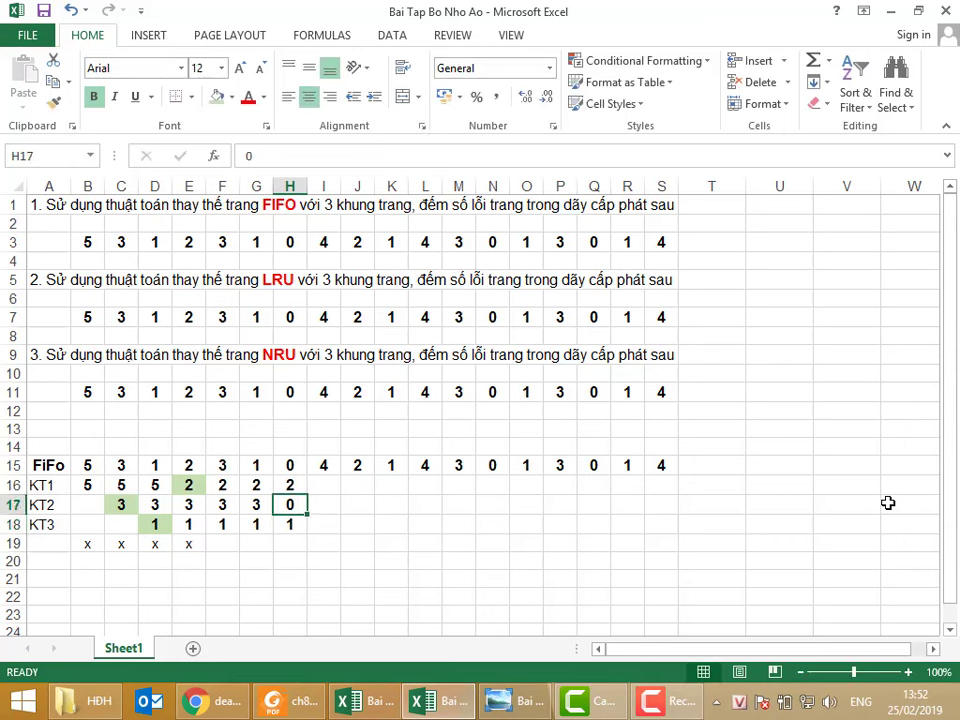
{"action": "key", "text": "F4"}
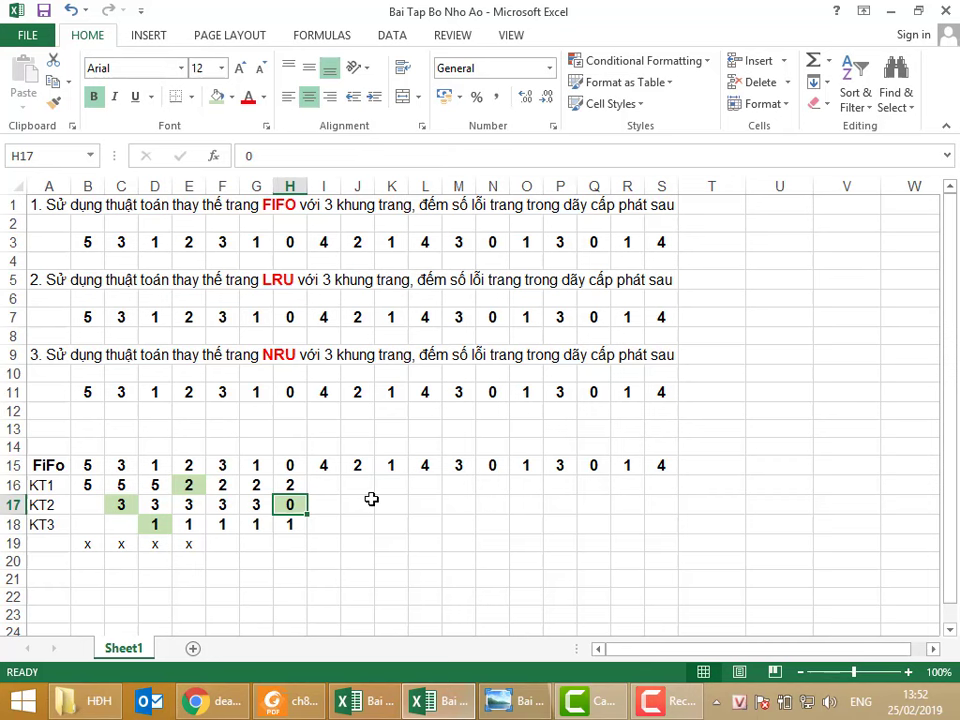
Fill the frames for the eighth reference with 2, 0 and 4 in I16:I18 and highlight I18 in light green
{"action": "left_click", "coordinate": [315, 484]}
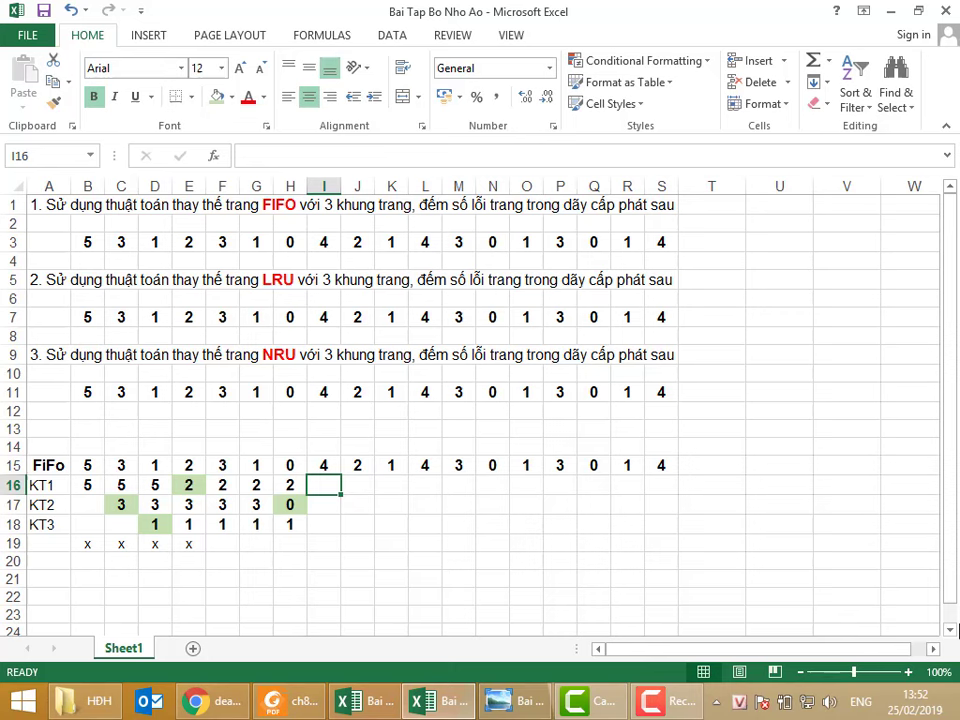
{"action": "type", "text": "2"}
{"action": "key", "text": "Return"}
{"action": "type", "text": "0"}
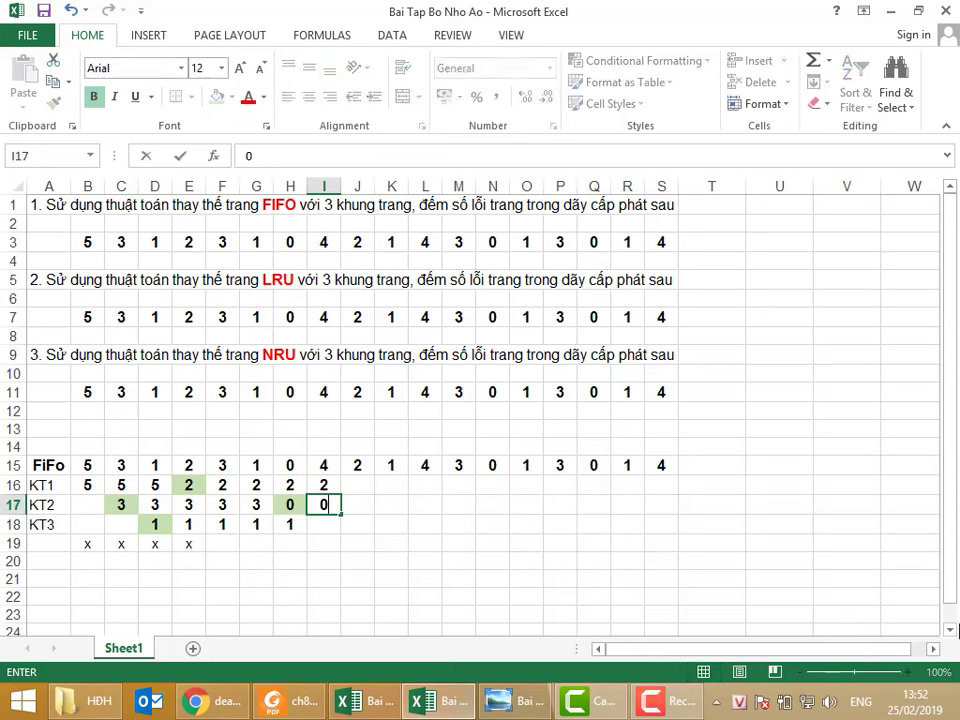
{"action": "key", "text": "Return"}
{"action": "type", "text": "4"}
{"action": "key", "text": "Right"}
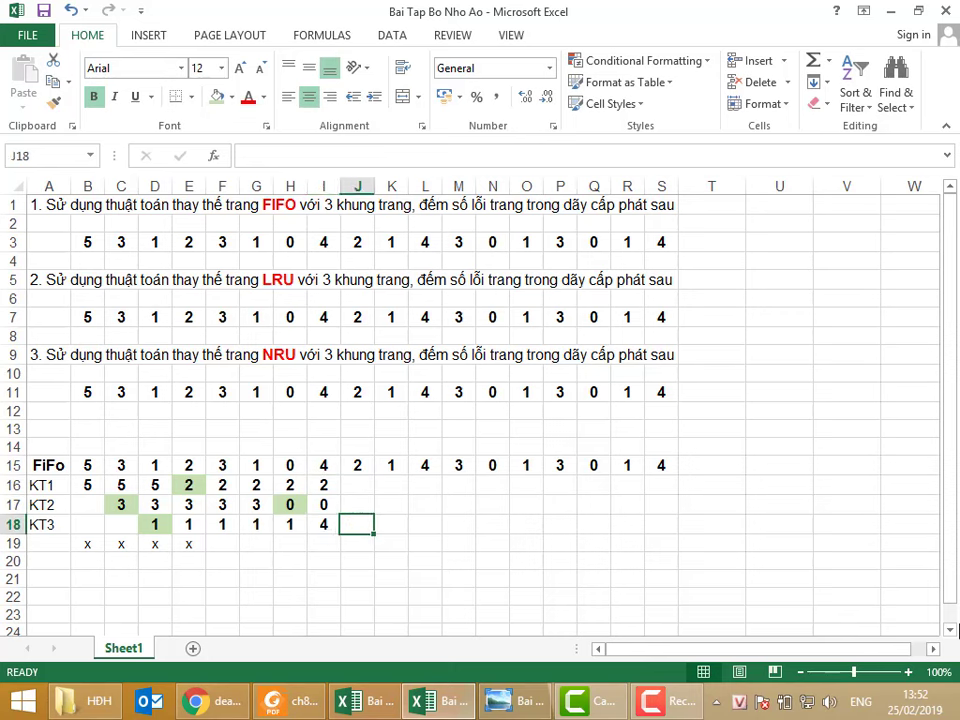
{"action": "key", "text": "Left"}
{"action": "left_click", "coordinate": [217, 96]}
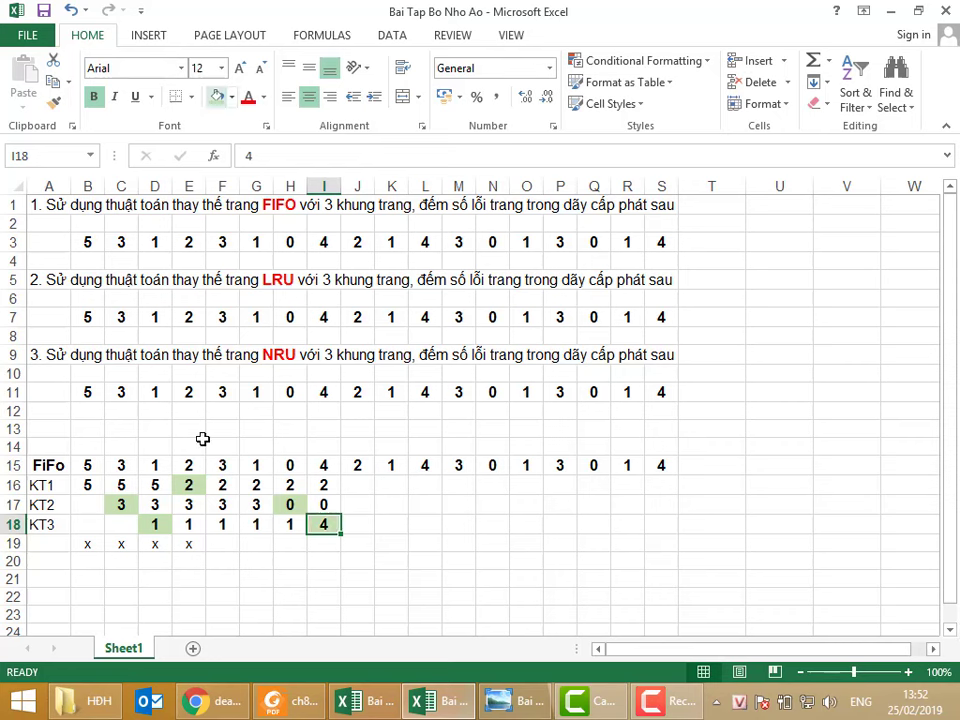
Mark the page faults of the seventh and eighth references with x in H19 and I19
{"action": "left_click", "coordinate": [357, 480]}
{"action": "left_click", "coordinate": [289, 541]}
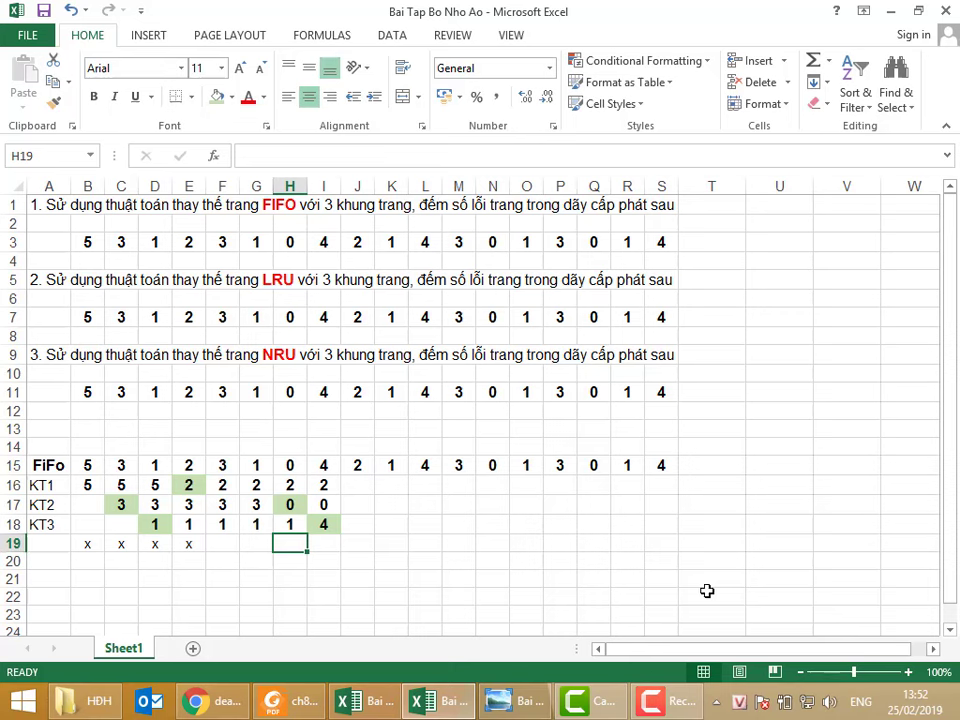
{"action": "type", "text": "x"}
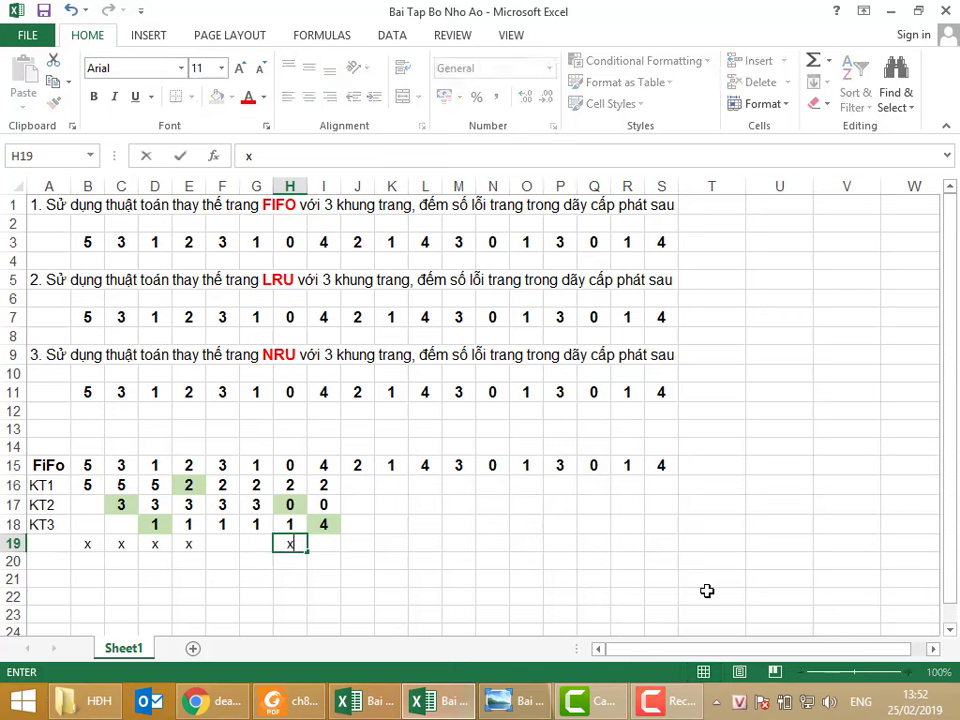
{"action": "key", "text": "Tab"}
{"action": "type", "text": "x"}
{"action": "key", "text": "Tab"}
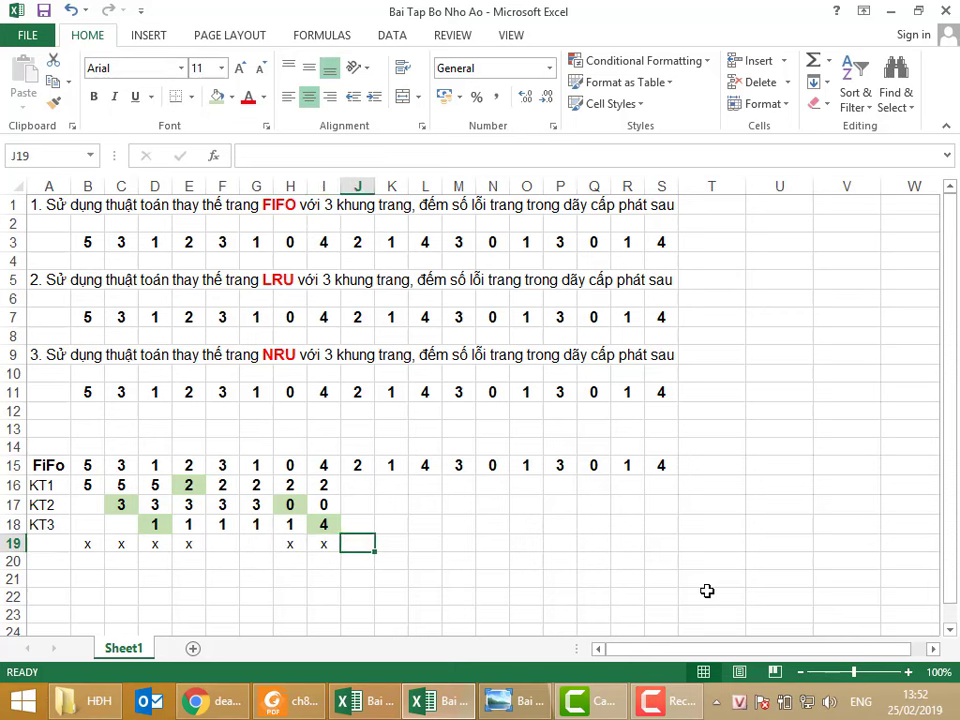
Fill the frames for the ninth reference with 2, 0 and 4 in J16:J18
{"action": "key", "text": "Up"}
{"action": "key", "text": "Up"}
{"action": "key", "text": "Up"}
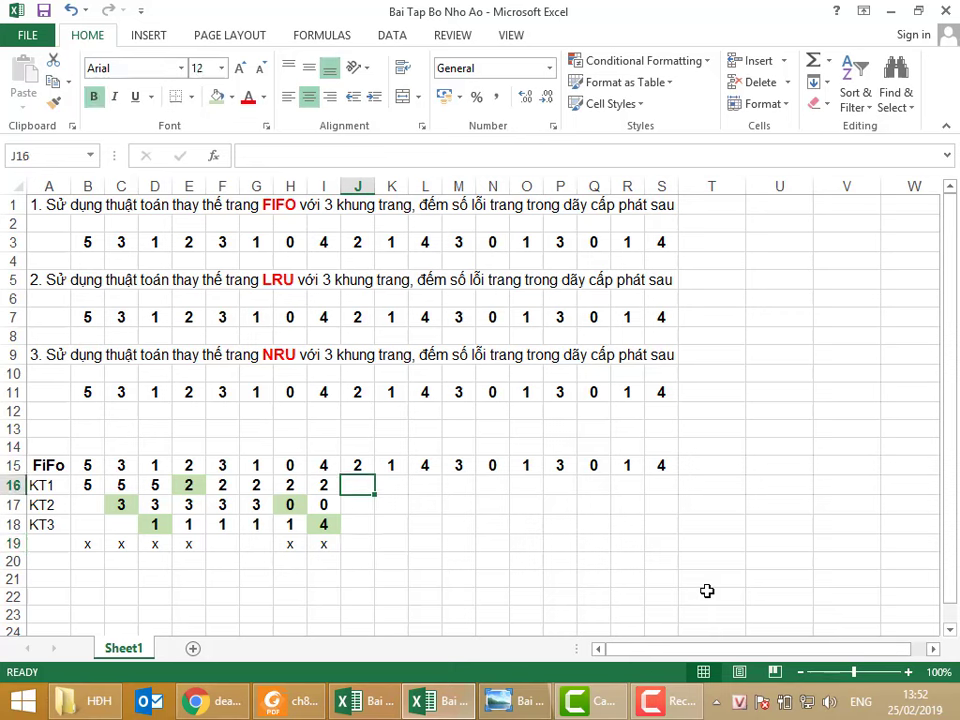
{"action": "type", "text": "2"}
{"action": "key", "text": "Return"}
{"action": "type", "text": "0"}
{"action": "key", "text": "Return"}
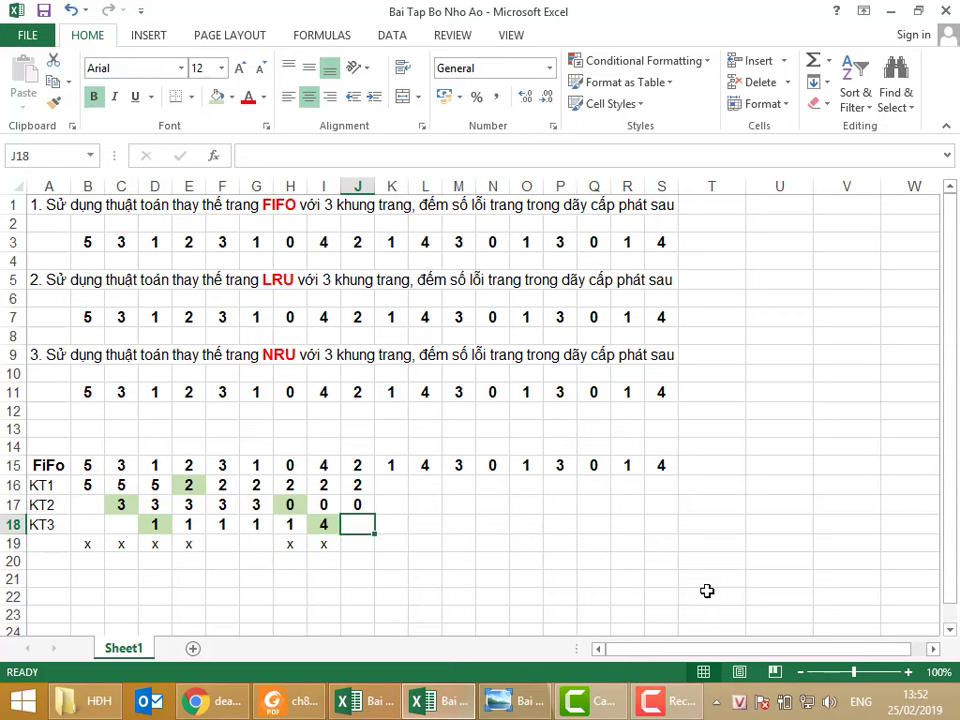
{"action": "type", "text": "4"}
{"action": "key", "text": "Tab"}
Fill the frames for the tenth reference with 1, 0 and 4 in K16:K18 and mark its page fault with x in K19
{"action": "key", "text": "Up"}
{"action": "key", "text": "Up"}
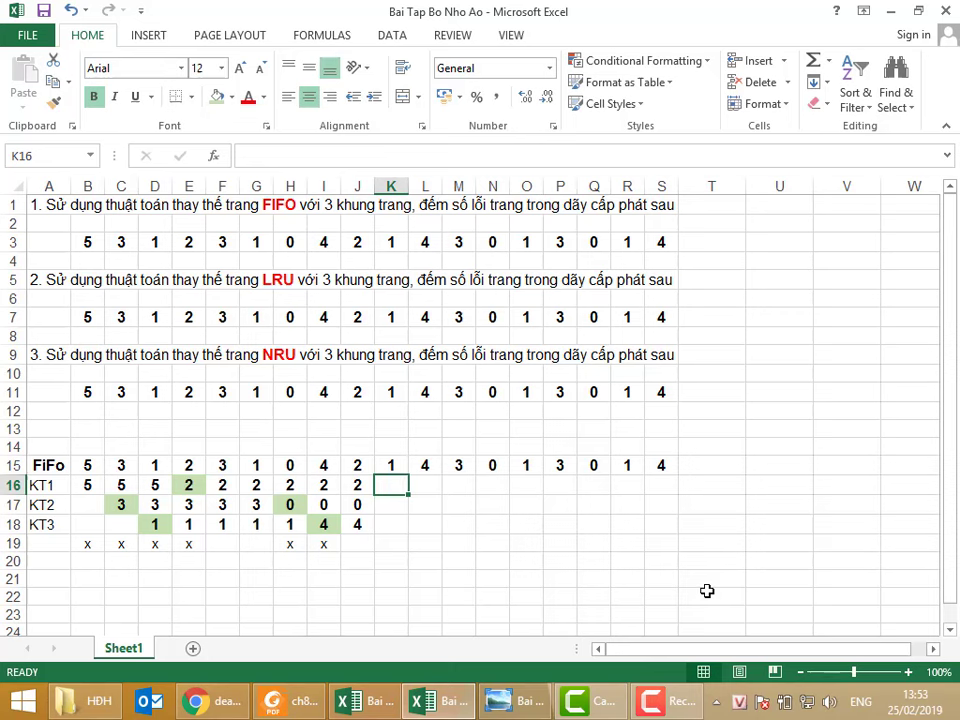
{"action": "type", "text": "1"}
{"action": "key", "text": "Return"}
{"action": "type", "text": "0"}
{"action": "key", "text": "Return"}
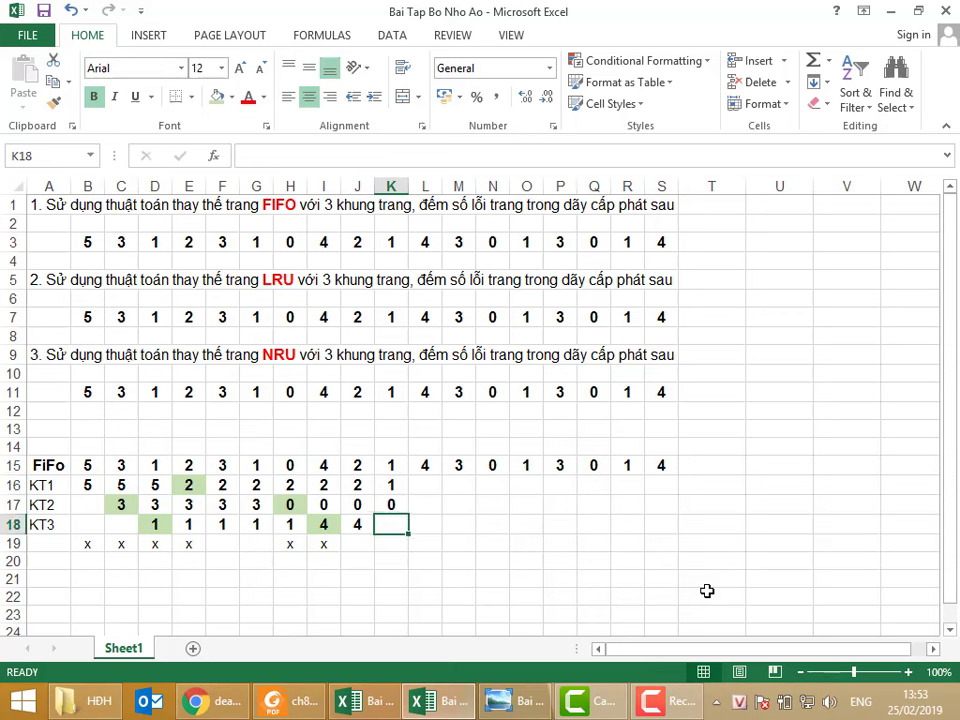
{"action": "type", "text": "4"}
{"action": "key", "text": "Return"}
{"action": "type", "text": "x"}
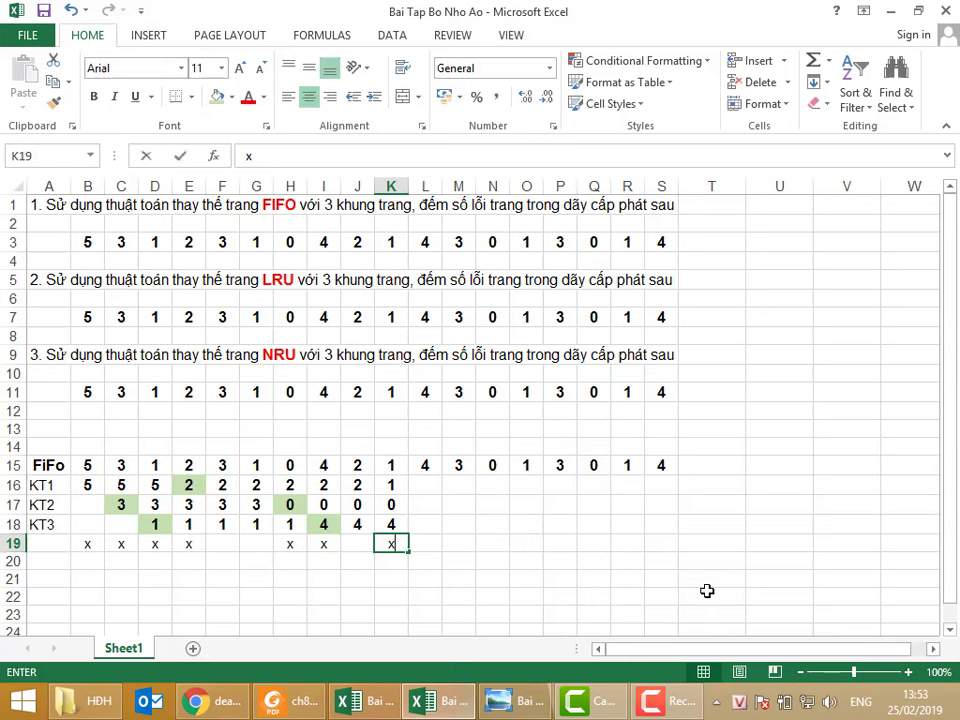
{"action": "key", "text": "Up"}
Fill the frames for the eleventh reference with 1, 0 and 4 in L16:L18
{"action": "key", "text": "Up"}
{"action": "key", "text": "Right"}
{"action": "key", "text": "Up"}
{"action": "type", "text": "1"}
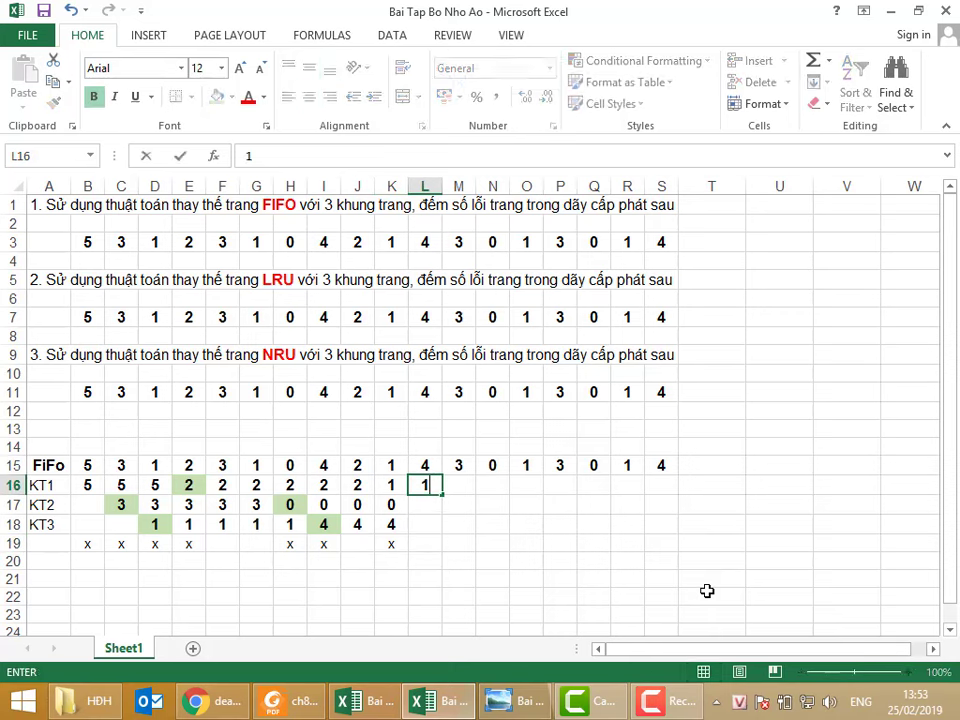
{"action": "key", "text": "Return"}
{"action": "type", "text": "0"}
{"action": "key", "text": "Return"}
{"action": "type", "text": "4"}
{"action": "key", "text": "Return"}
Highlight the page loaded for the tenth reference in K16 with the light green fill
{"action": "key", "text": "Right"}
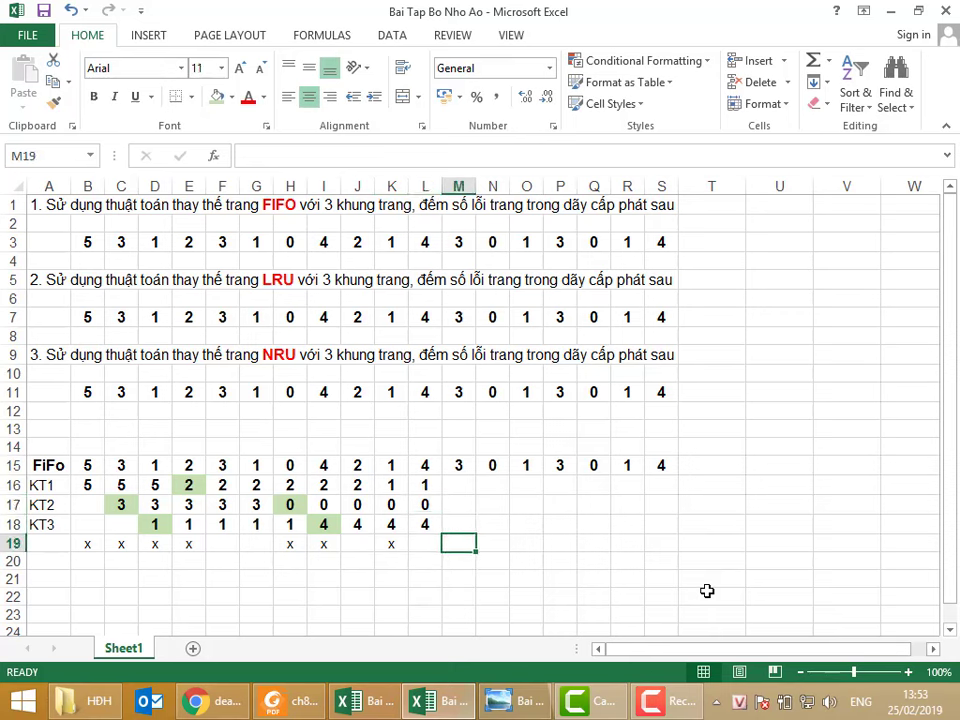
{"action": "key", "text": "Up"}
{"action": "key", "text": "Up"}
{"action": "key", "text": "Up"}
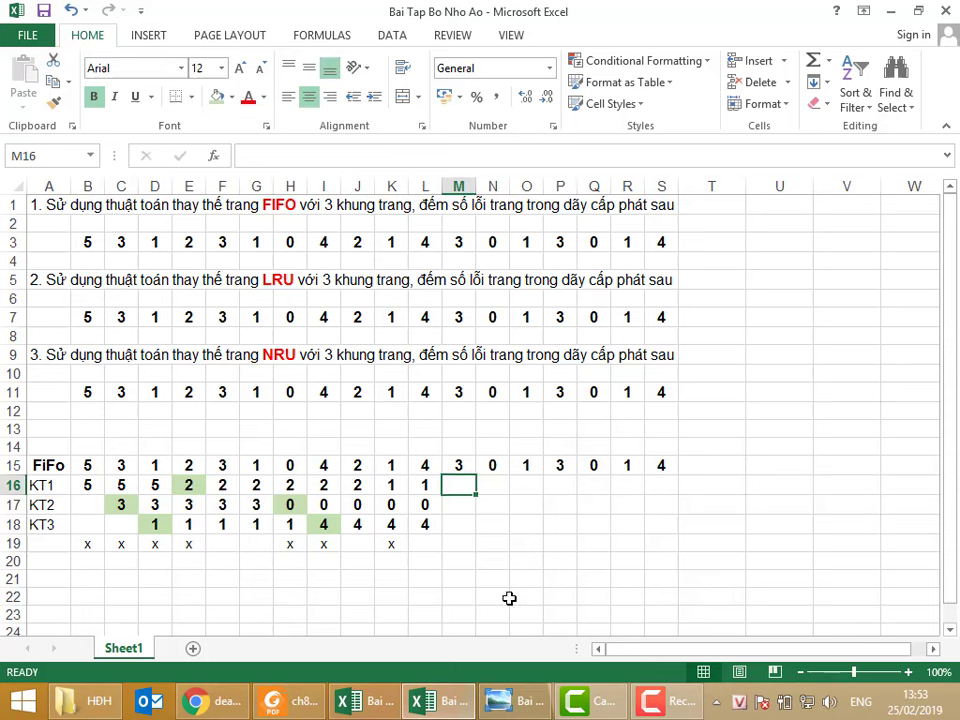
{"action": "left_click", "coordinate": [380, 484]}
{"action": "left_click", "coordinate": [213, 101]}
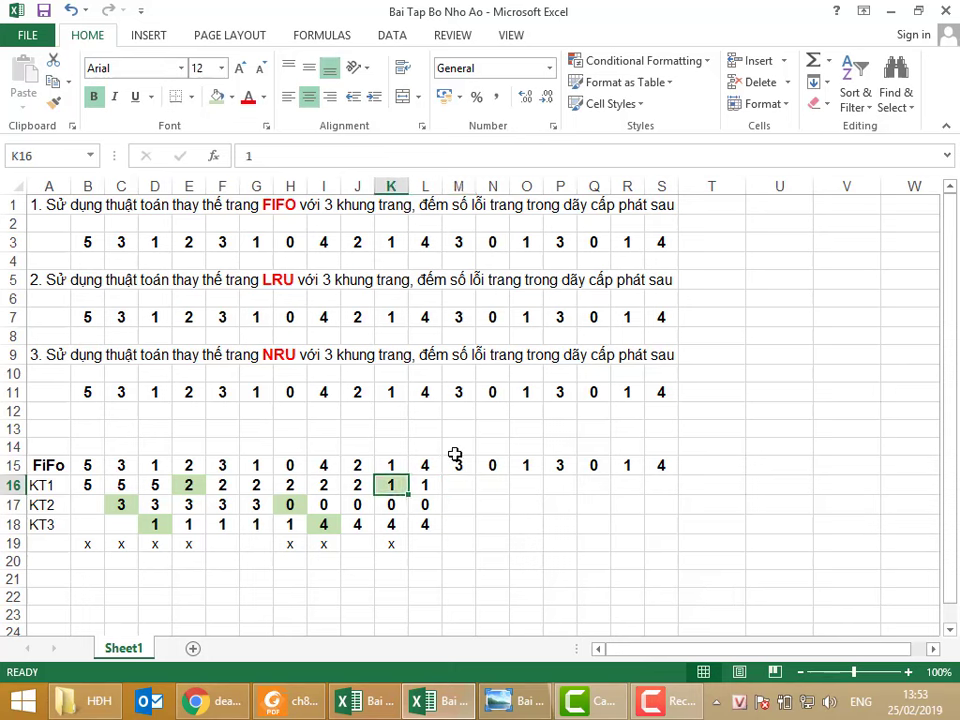
Fill the frames for the twelfth reference with 1, 3 and 4 in M16:M18 and mark its page fault with x in M19
{"action": "left_click", "coordinate": [452, 484]}
{"action": "mouse_move", "coordinate": [958, 2]}
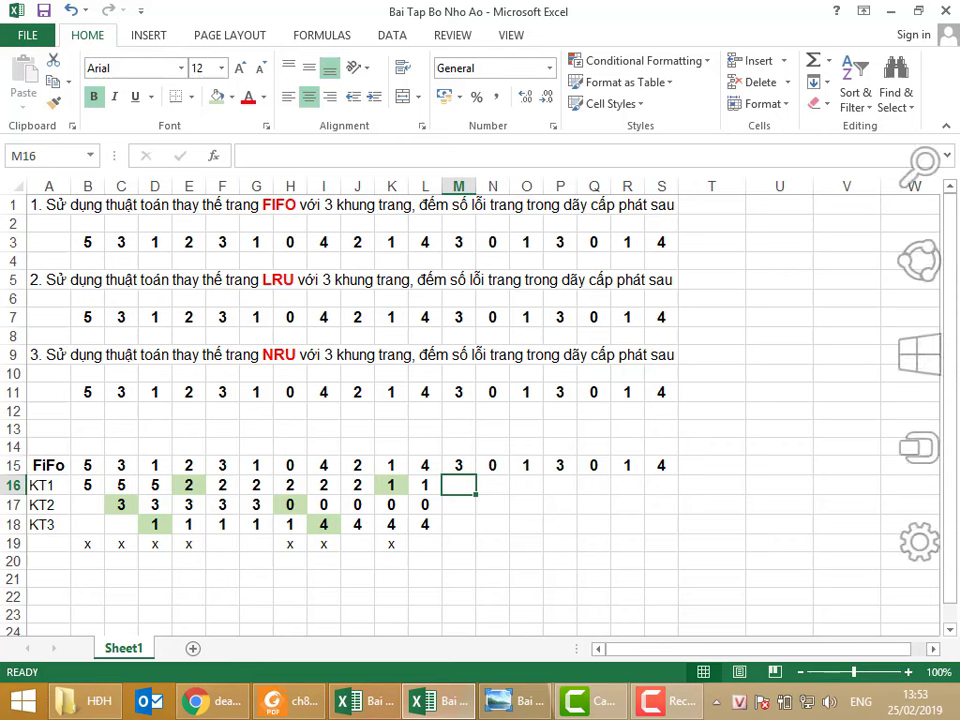
{"action": "type", "text": "1"}
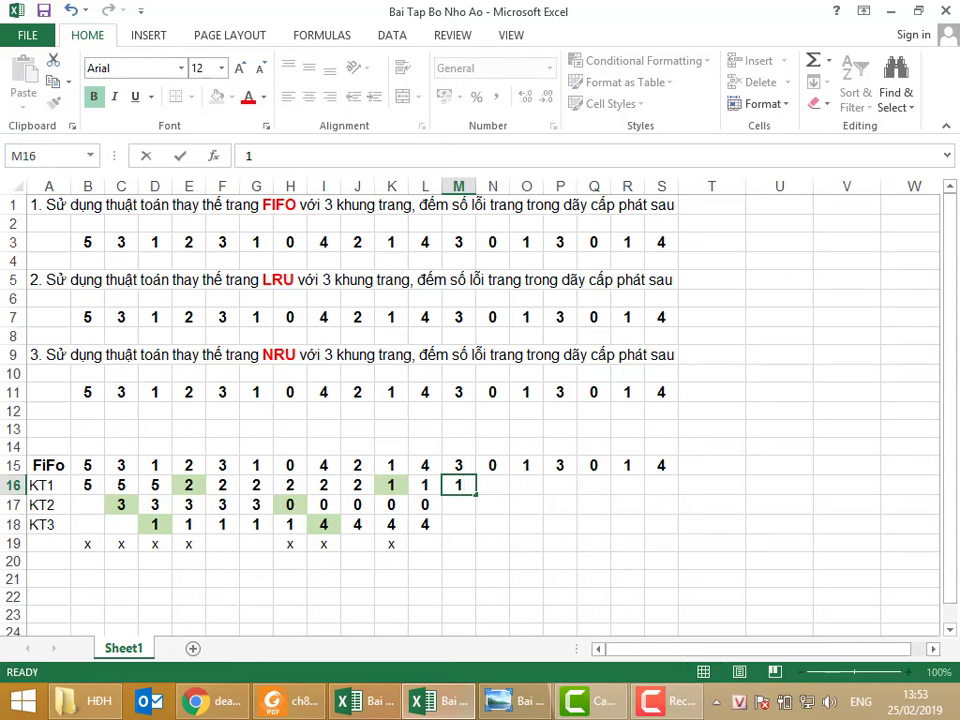
{"action": "key", "text": "Return"}
{"action": "type", "text": "3"}
{"action": "key", "text": "Return"}
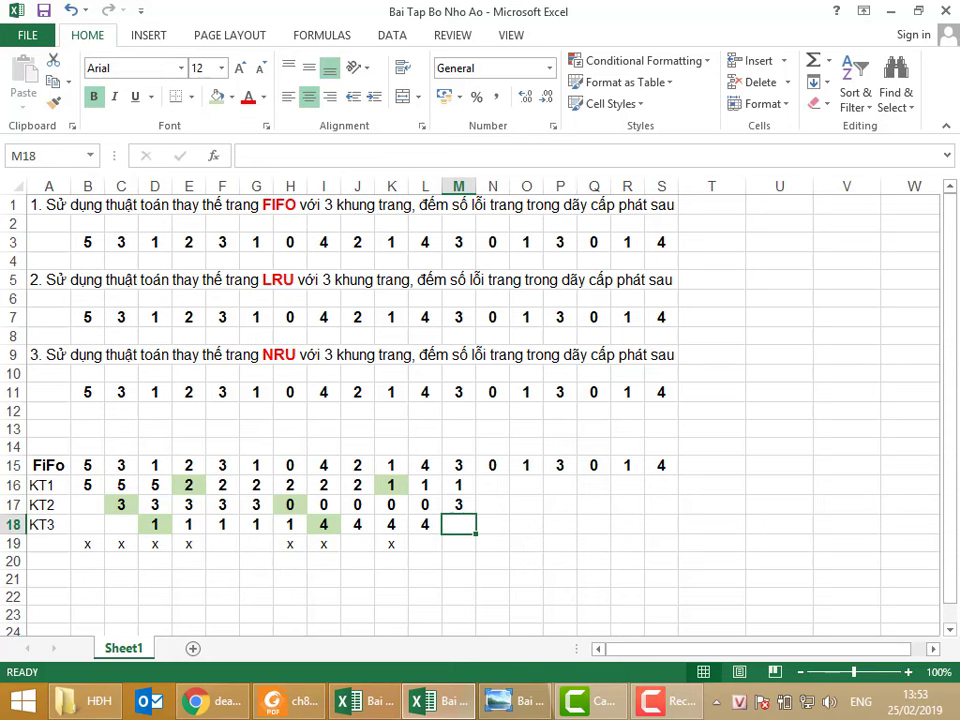
{"action": "type", "text": "4"}
{"action": "key", "text": "Return"}
{"action": "type", "text": "x"}
{"action": "key", "text": "Right"}
Highlight the page loaded for the twelfth reference in M17 with the light green fill
{"action": "key", "text": "Up"}
{"action": "key", "text": "Up"}
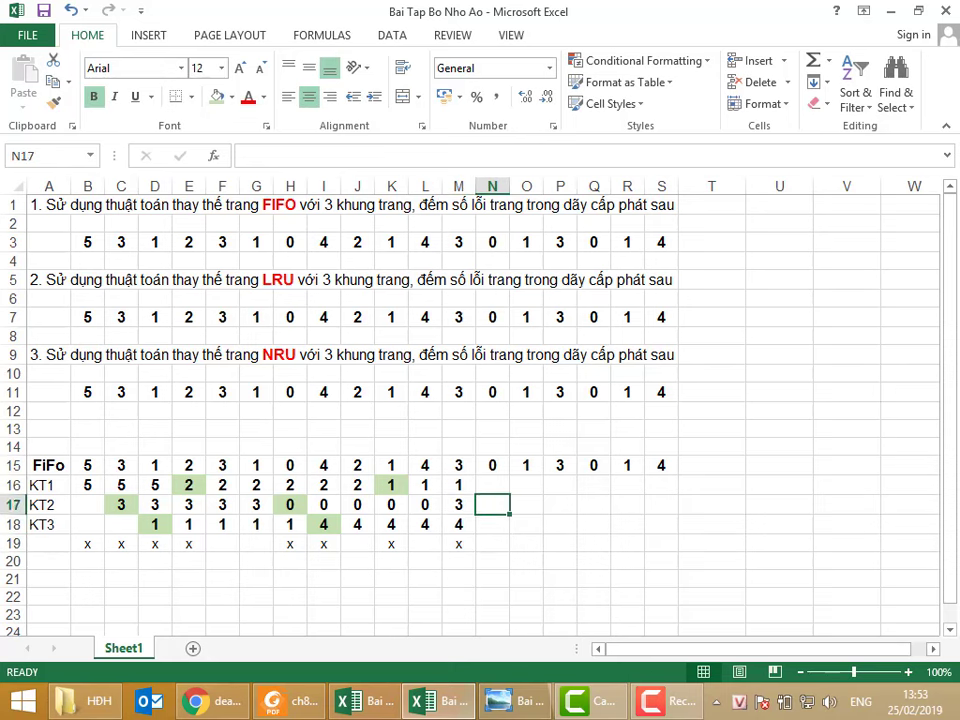
{"action": "key", "text": "Up"}
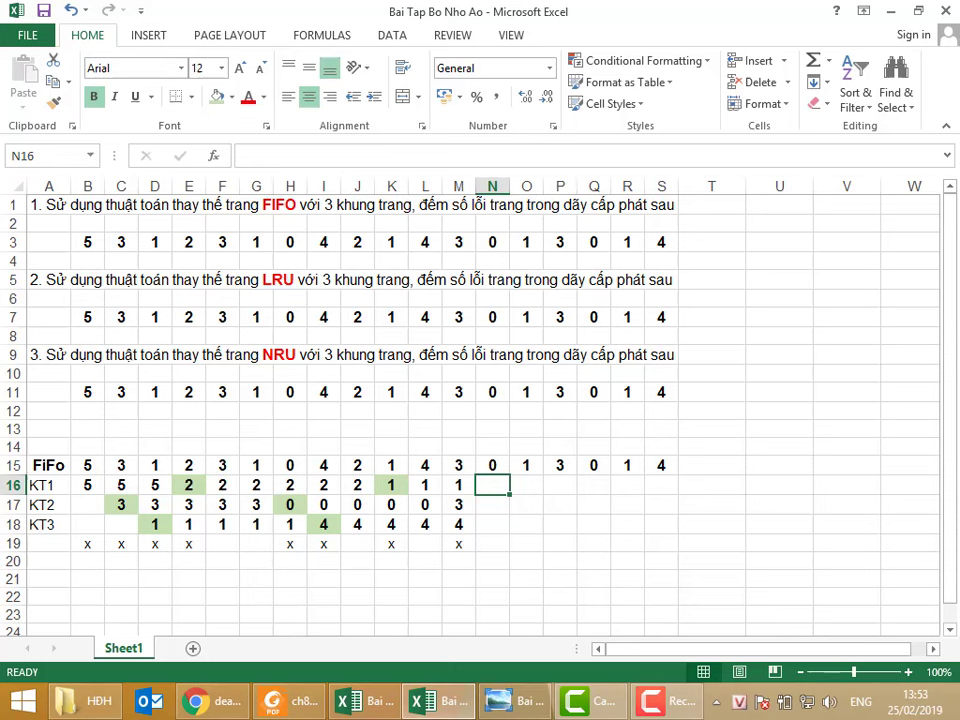
{"action": "left_click", "coordinate": [458, 505]}
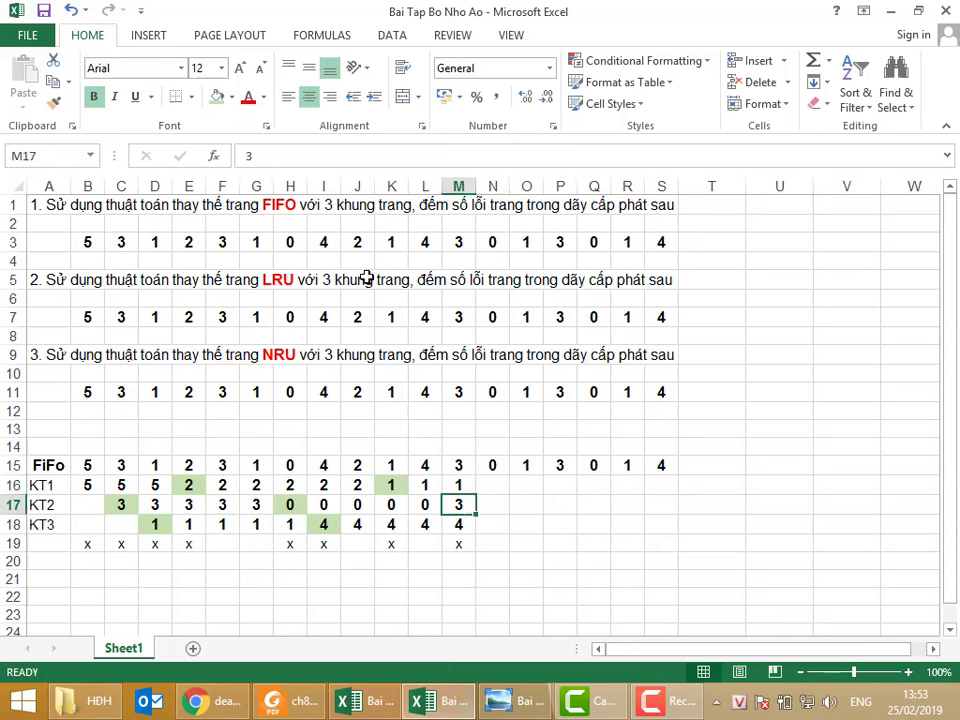
{"action": "left_click", "coordinate": [216, 96]}
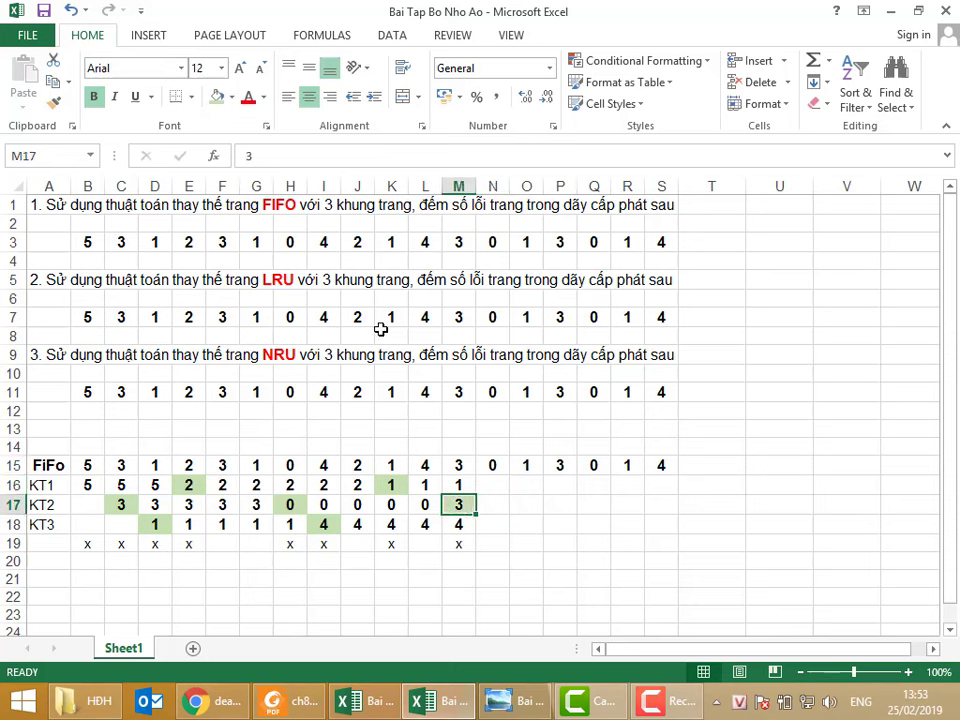
Fill the frames for the thirteenth reference with 1, 3 and 0 in N16:N18 and mark its page fault with x in N19
{"action": "left_click", "coordinate": [489, 481]}
{"action": "type", "text": "1"}
{"action": "key", "text": "Return"}
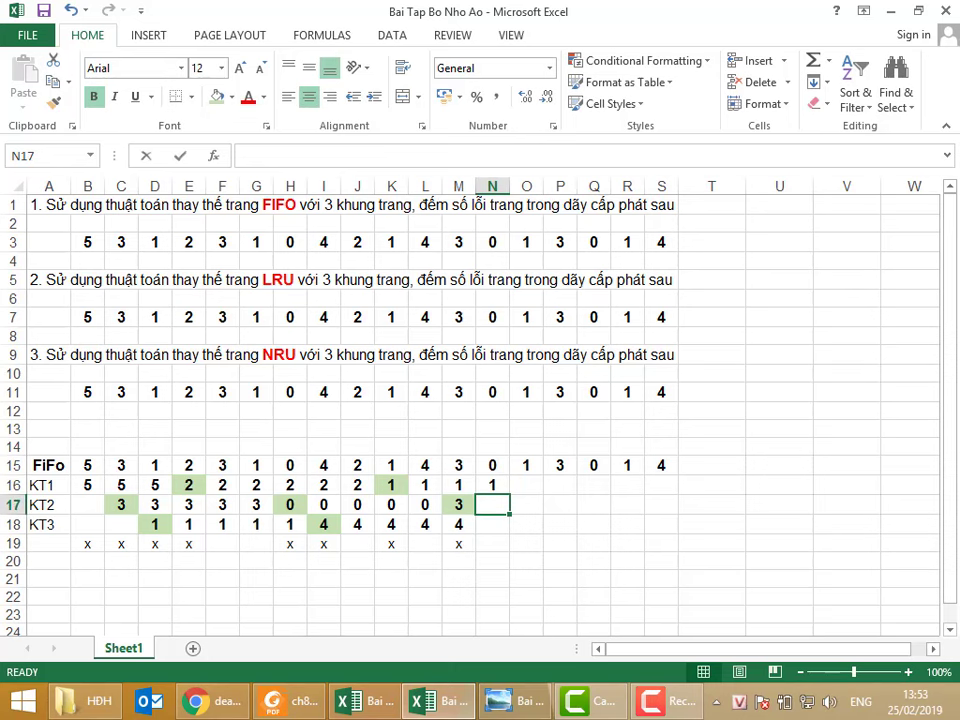
{"action": "type", "text": "3"}
{"action": "key", "text": "Return"}
{"action": "type", "text": "0"}
{"action": "key", "text": "Return"}
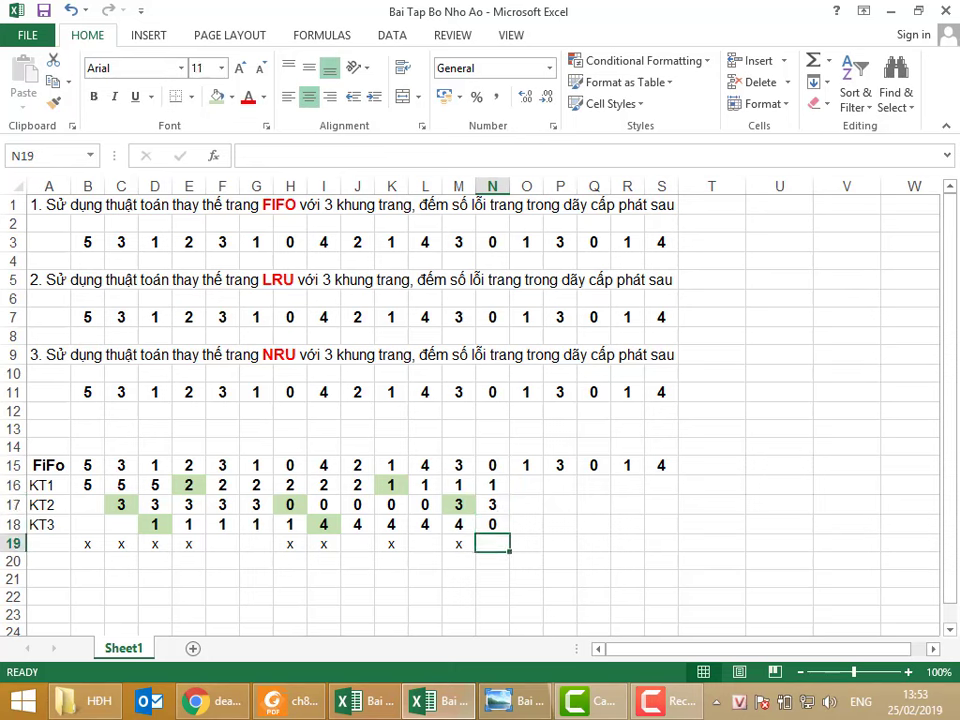
{"action": "type", "text": "x"}
Fill the frames for the fourteenth reference with 1, 3 and 0 in O16:O18
{"action": "left_click", "coordinate": [526, 504]}
{"action": "left_click", "coordinate": [526, 484]}
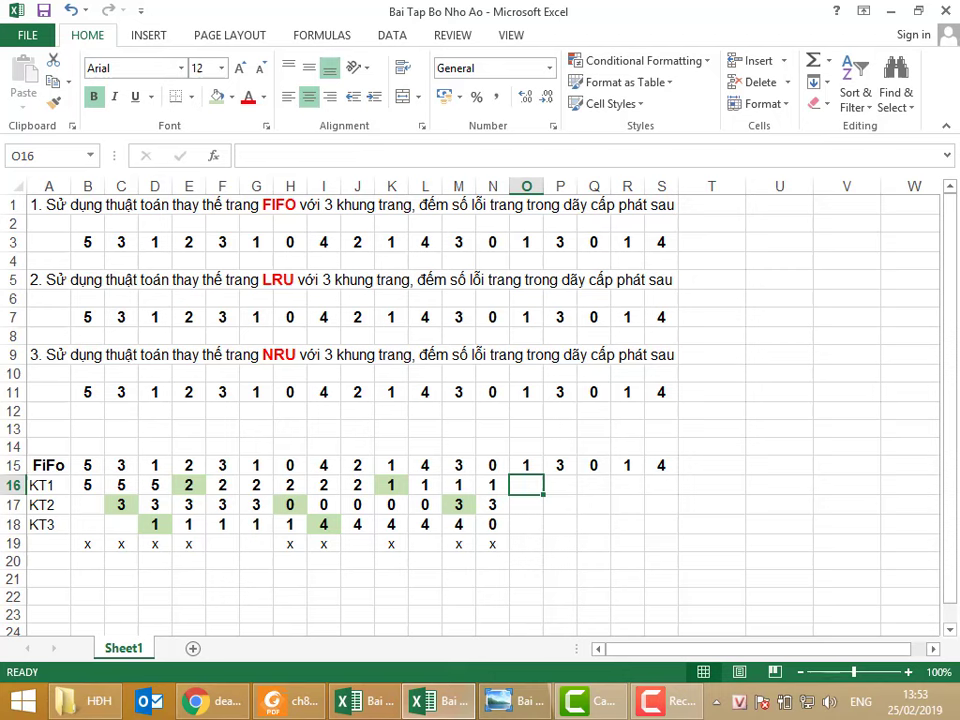
{"action": "type", "text": "1"}
{"action": "key", "text": "Return"}
{"action": "type", "text": "3"}
{"action": "key", "text": "Return"}
{"action": "type", "text": "0"}
Fill the frames for the fifteenth reference with 1, 3 and 0 in P16:P18
{"action": "left_click", "coordinate": [560, 543]}
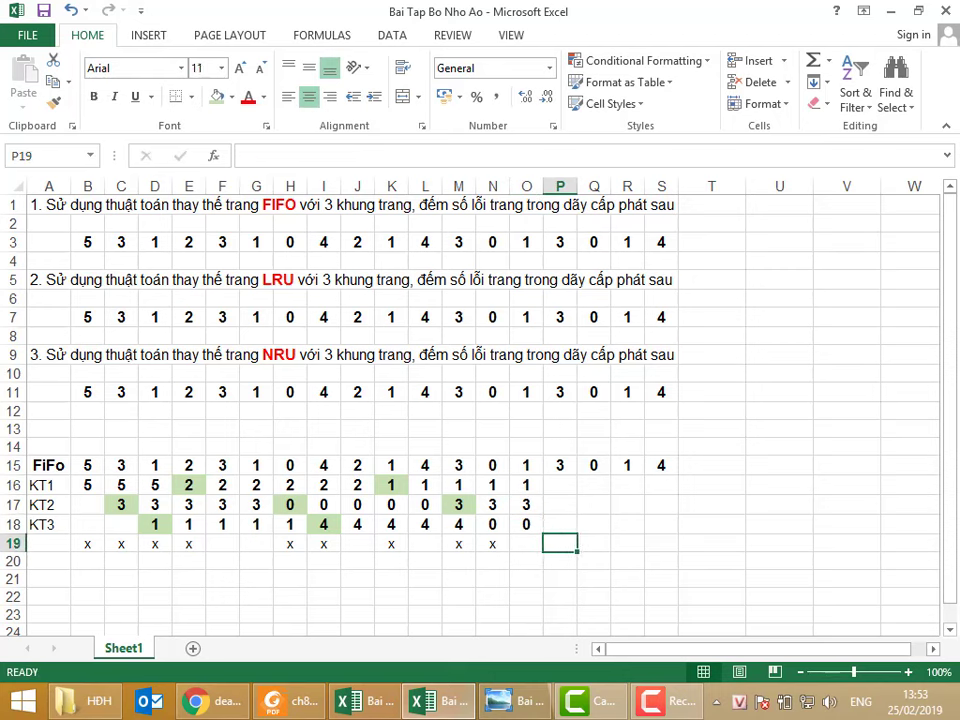
{"action": "left_click", "coordinate": [560, 484]}
{"action": "type", "text": "1"}
{"action": "key", "text": "Return"}
{"action": "type", "text": "3"}
{"action": "key", "text": "Return"}
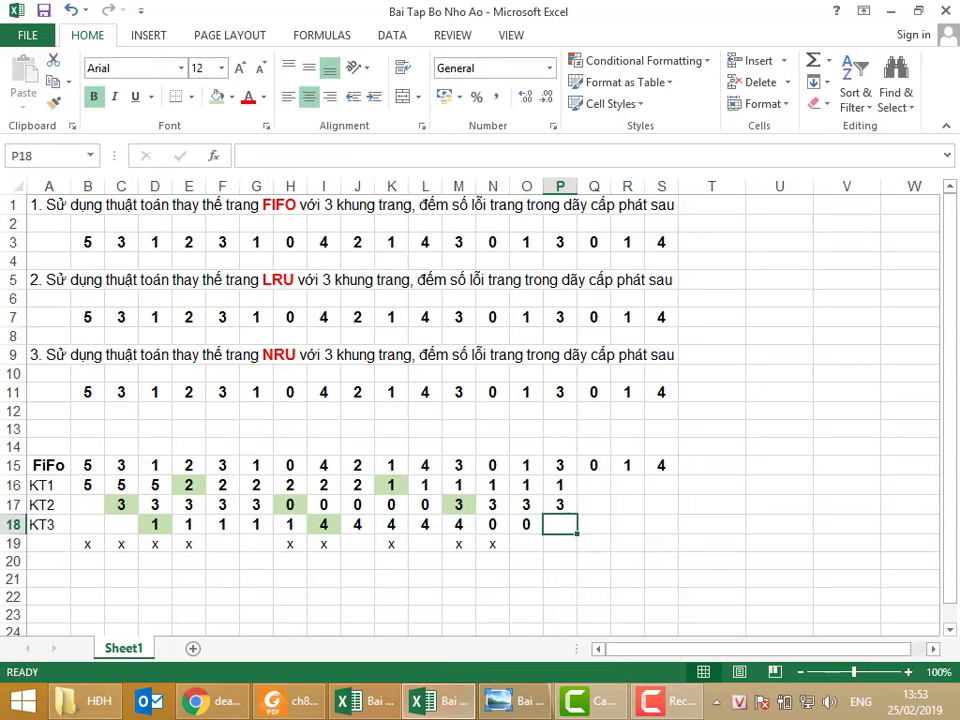
{"action": "type", "text": "0"}
Fill the frames for the sixteenth reference with 1, 3 and 0 in Q16:Q18
{"action": "left_click", "coordinate": [594, 465]}
{"action": "left_click", "coordinate": [594, 484]}
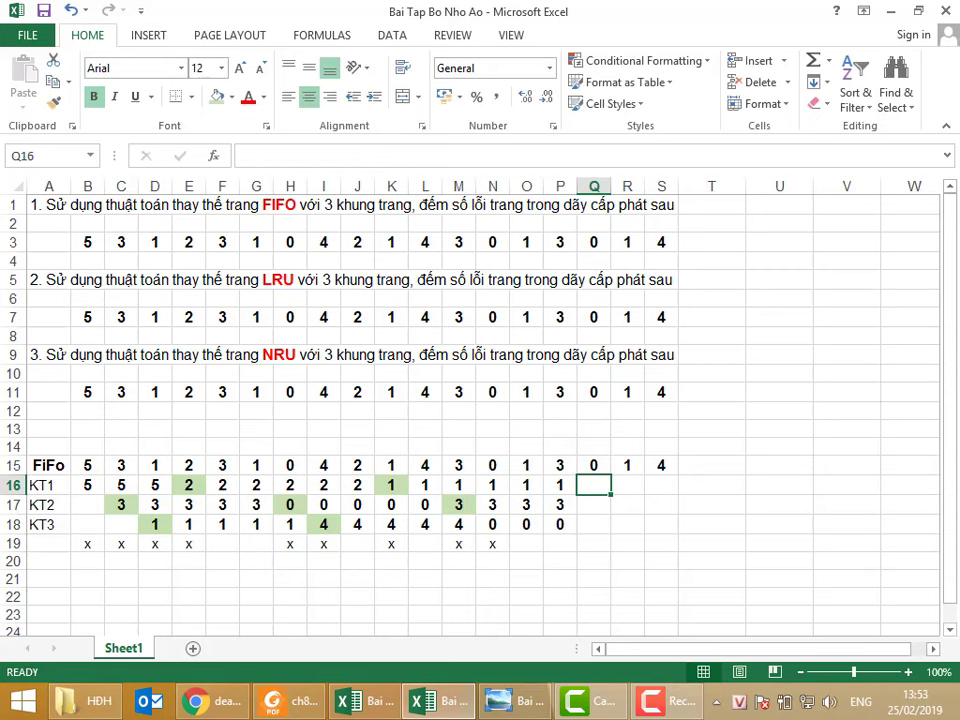
{"action": "type", "text": "1"}
{"action": "key", "text": "Return"}
{"action": "type", "text": "3"}
{"action": "key", "text": "Return"}
{"action": "type", "text": "0"}
Fill the frames for the seventeenth reference with 1, 3 and 0 in R16:R18
{"action": "left_click", "coordinate": [627, 524]}
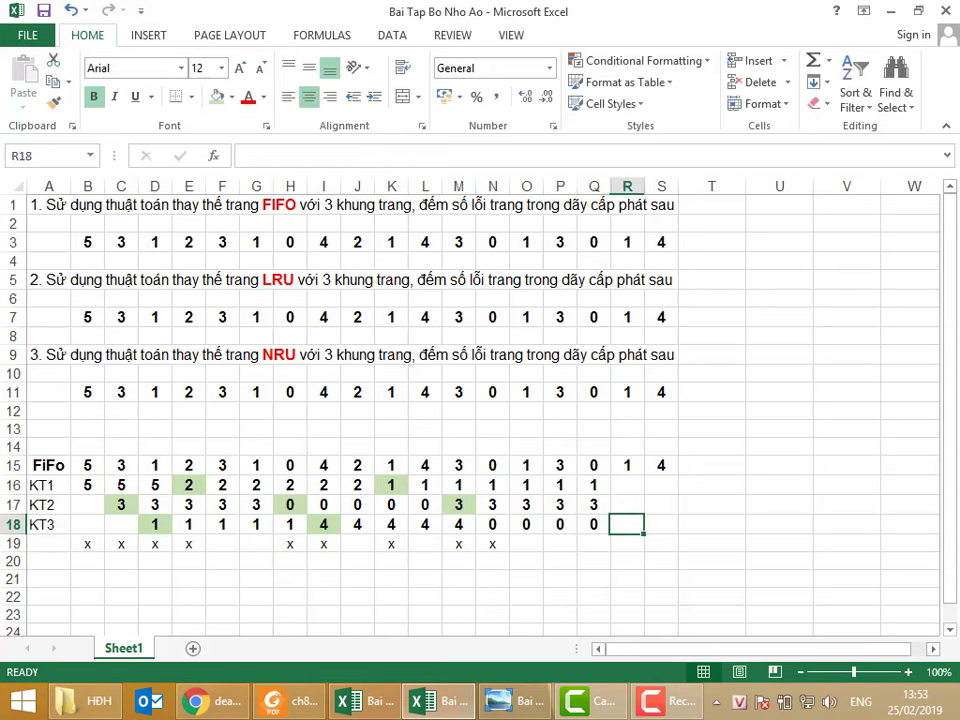
{"action": "left_click", "coordinate": [627, 484]}
{"action": "type", "text": "1"}
{"action": "key", "text": "Return"}
{"action": "type", "text": "3"}
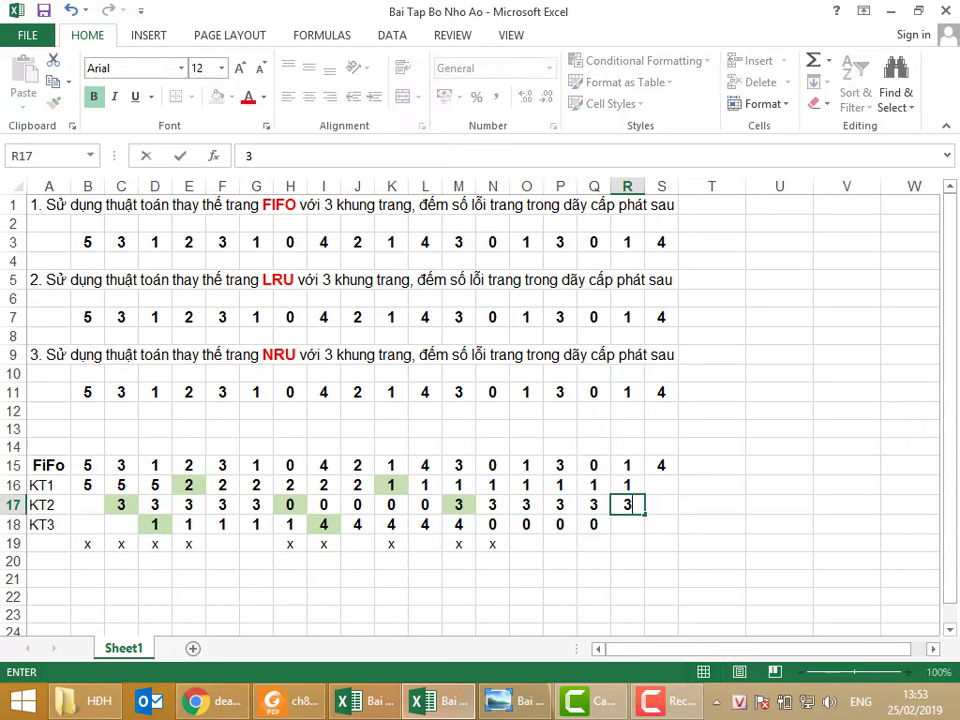
{"action": "key", "text": "Return"}
{"action": "type", "text": "0"}
{"action": "key", "text": "Tab"}
Fill the frames for the last reference with 4, 3 and 0 in S16:S18 and mark its page fault with x in S19
{"action": "left_click", "coordinate": [661, 484]}
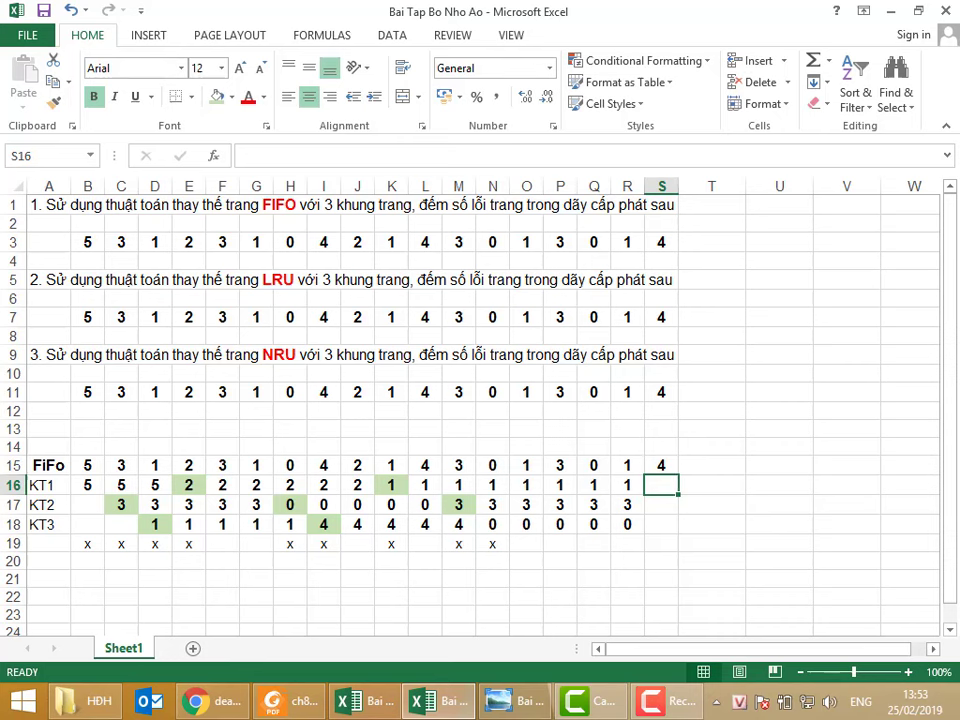
{"action": "type", "text": "4"}
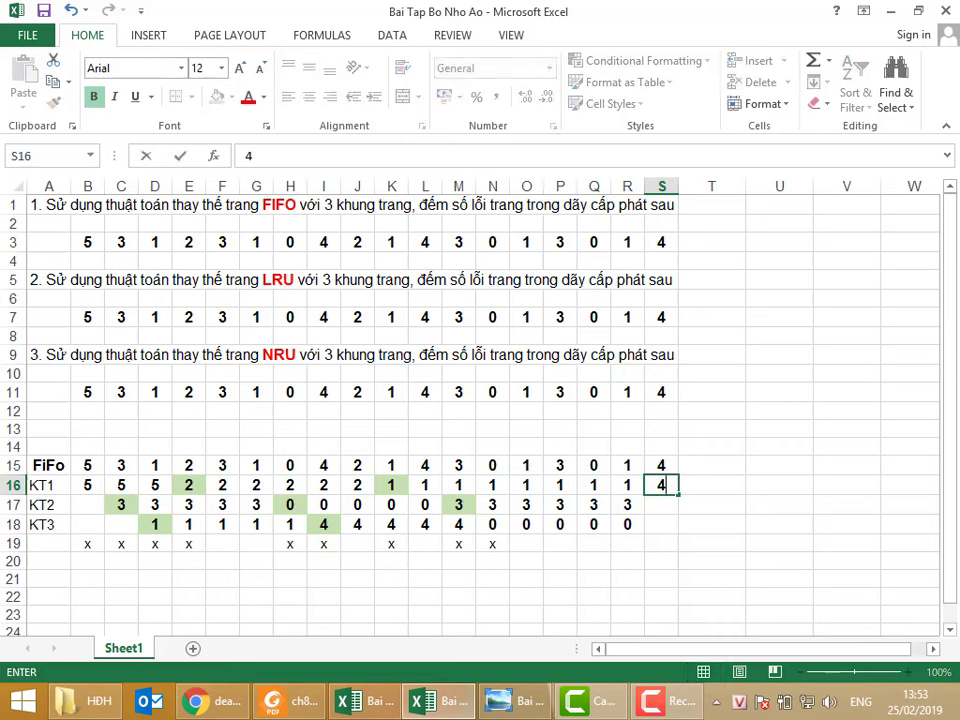
{"action": "key", "text": "Return"}
{"action": "type", "text": "3"}
{"action": "key", "text": "Return"}
{"action": "type", "text": "p"}
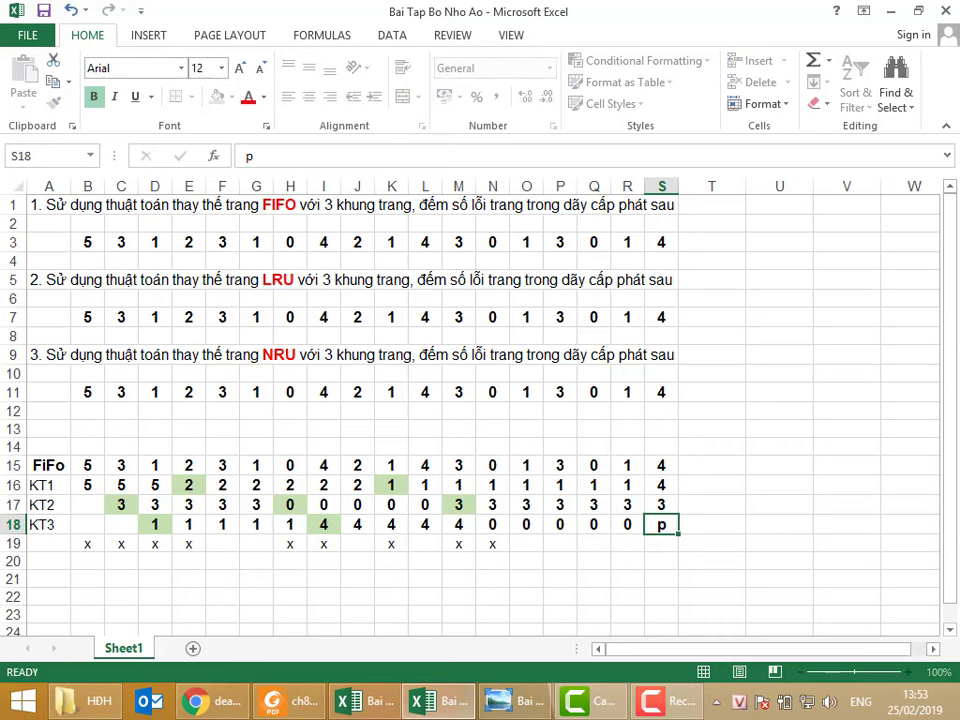
{"action": "key", "text": "BackSpace"}
{"action": "type", "text": "0"}
{"action": "key", "text": "Return"}
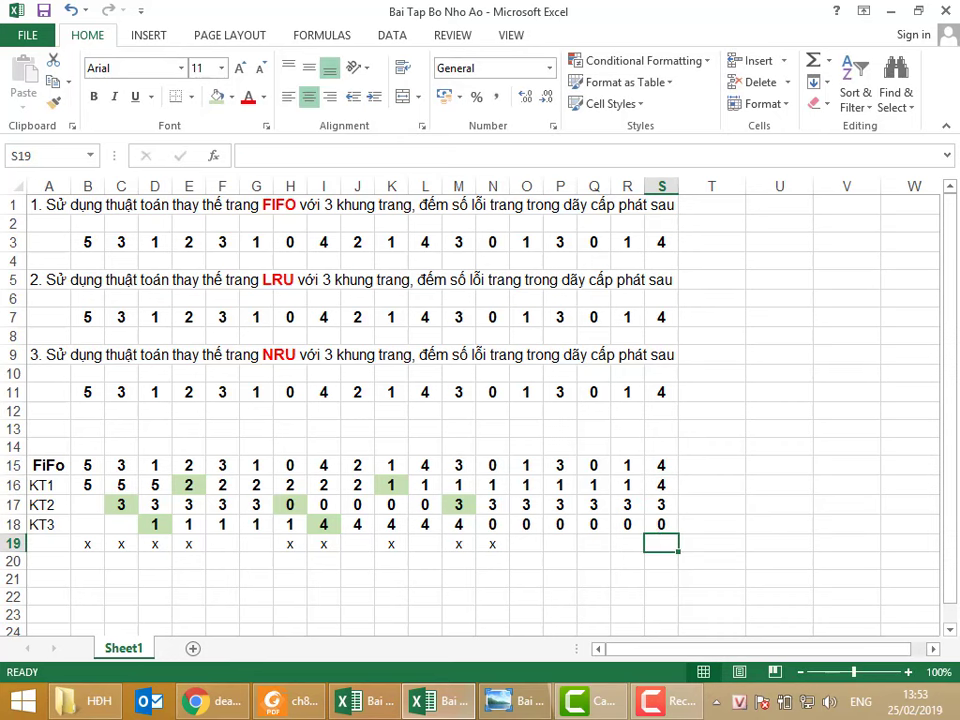
{"action": "type", "text": "x"}
Count the FIFO page faults in T19 with the formula =COUNTA(B19:S19)
{"action": "key", "text": "Up"}
{"action": "key", "text": "Right"}
{"action": "key", "text": "Down"}
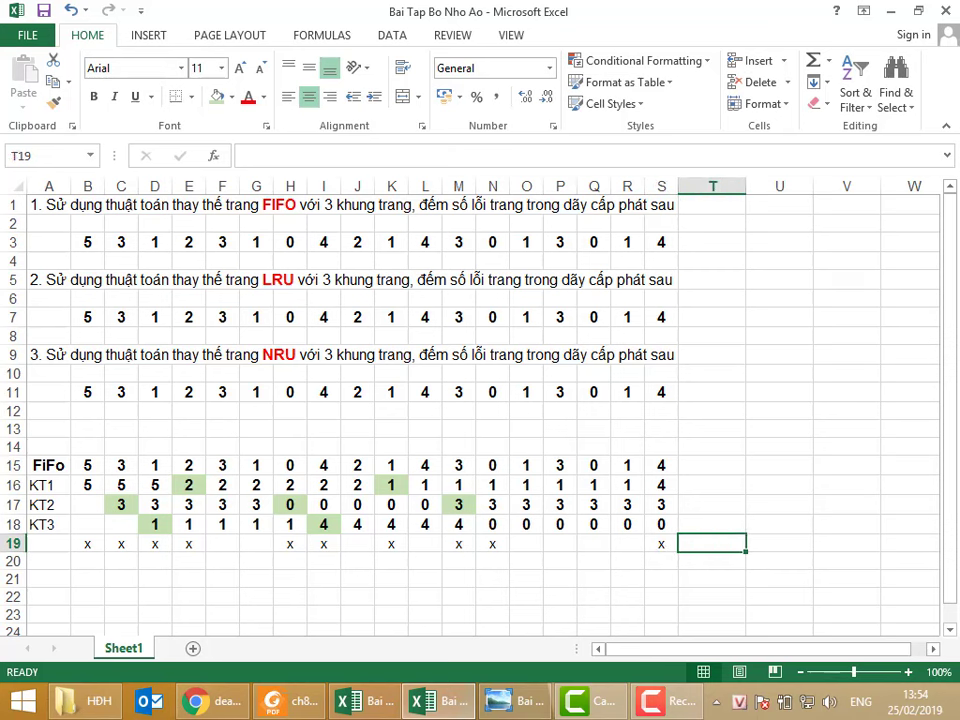
{"action": "type", "text": "="}
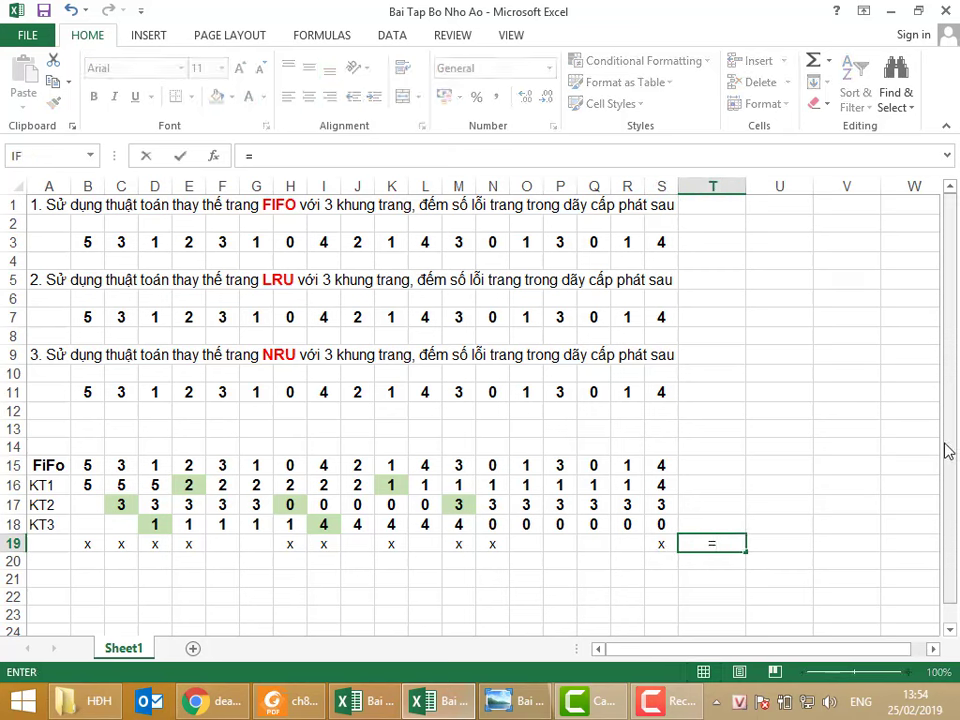
{"action": "type", "text": "cou"}
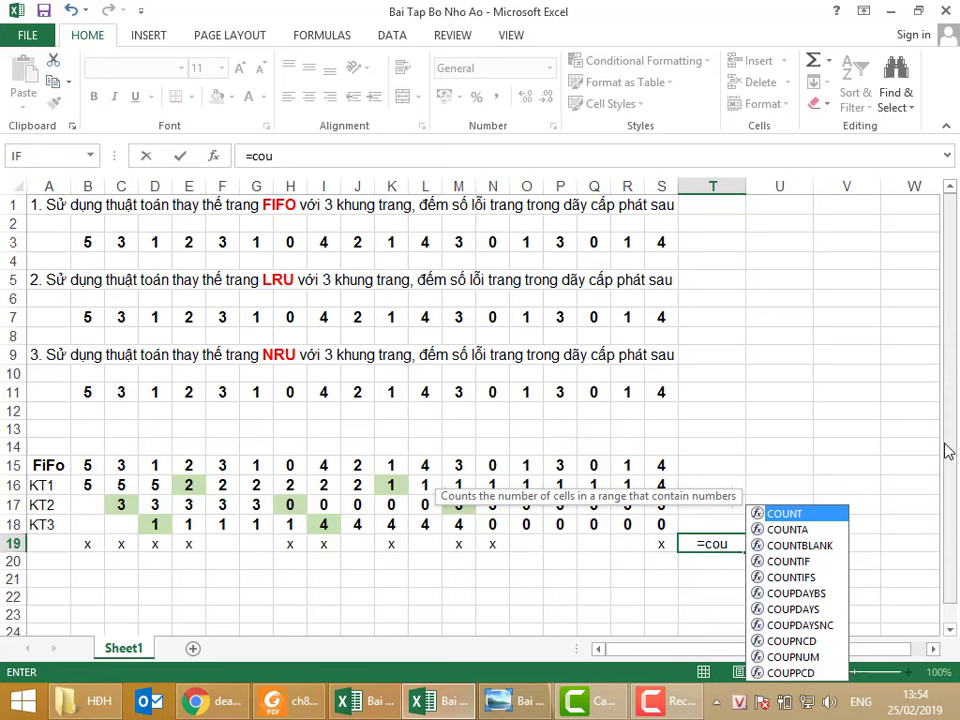
{"action": "double_click", "coordinate": [787, 530]}
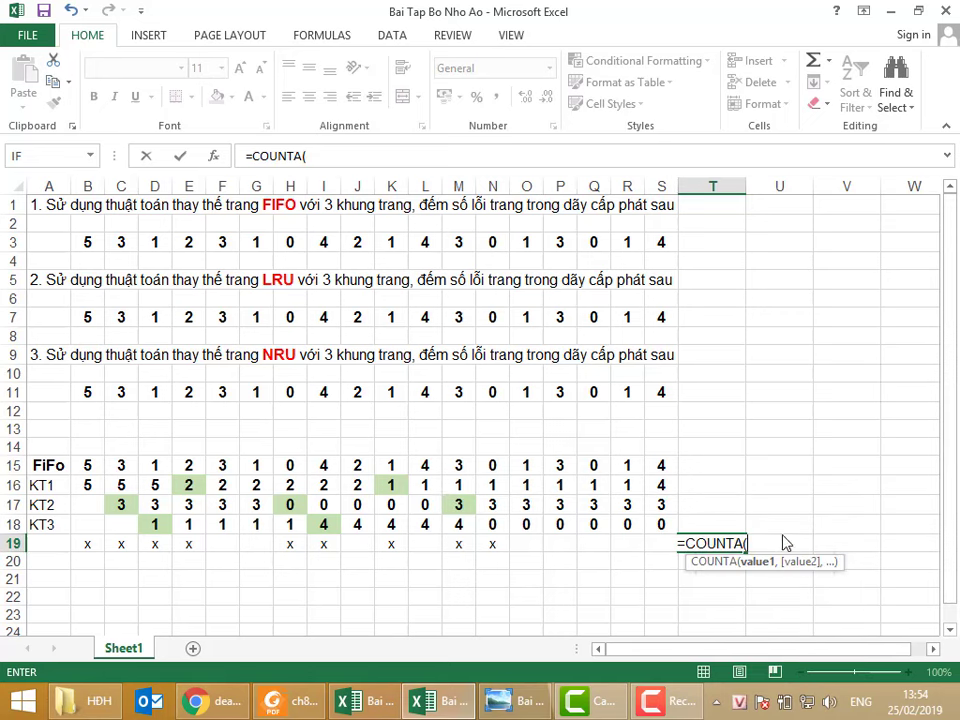
{"action": "left_click", "coordinate": [85, 543]}
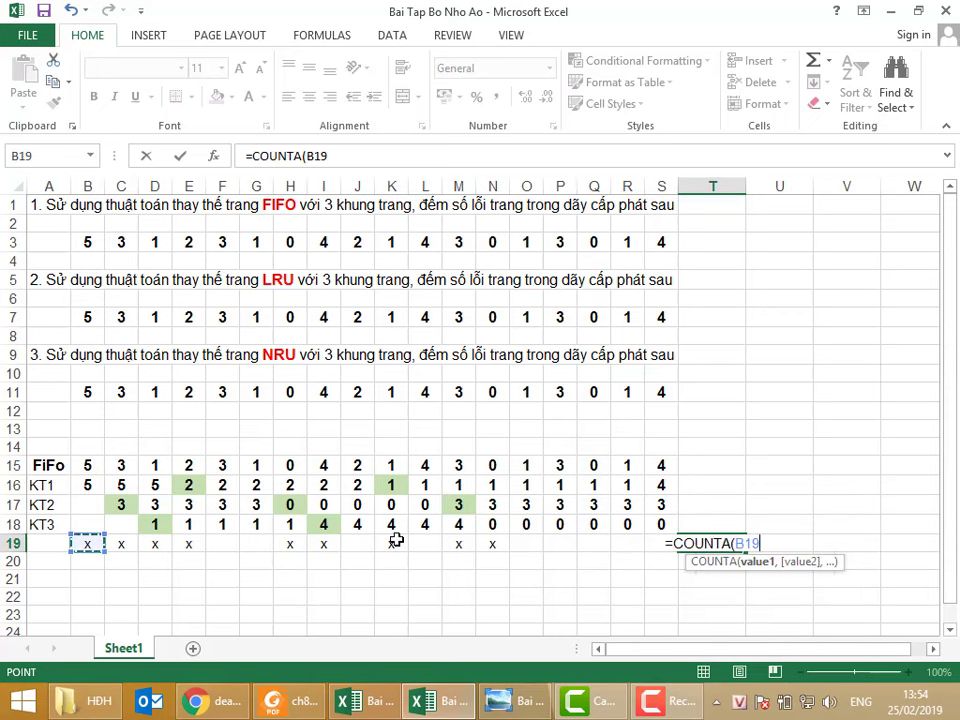
{"action": "left_click", "coordinate": [626, 542], "text": "shift"}
{"action": "key", "text": "shift+Right"}
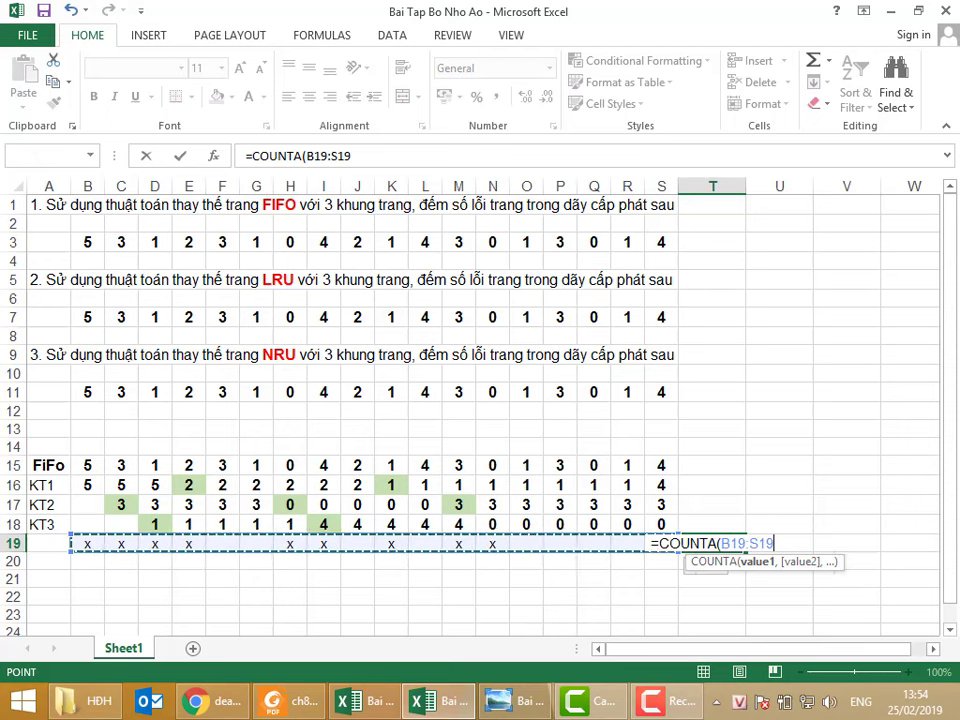
{"action": "type", "text": ")"}
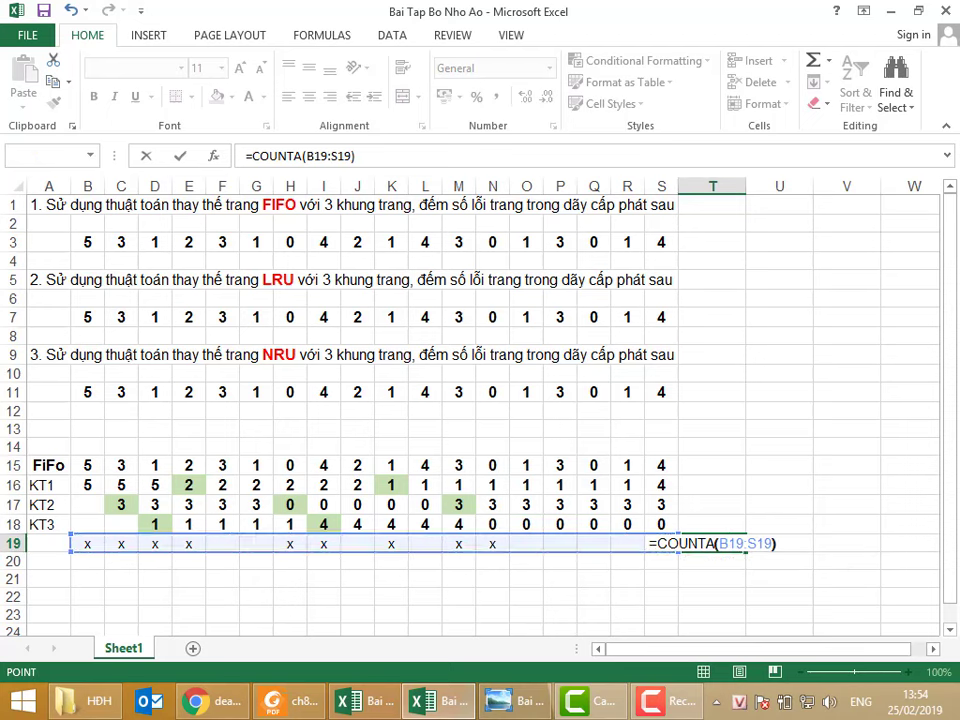
{"action": "key", "text": "Return"}
{"action": "key", "text": "Up"}
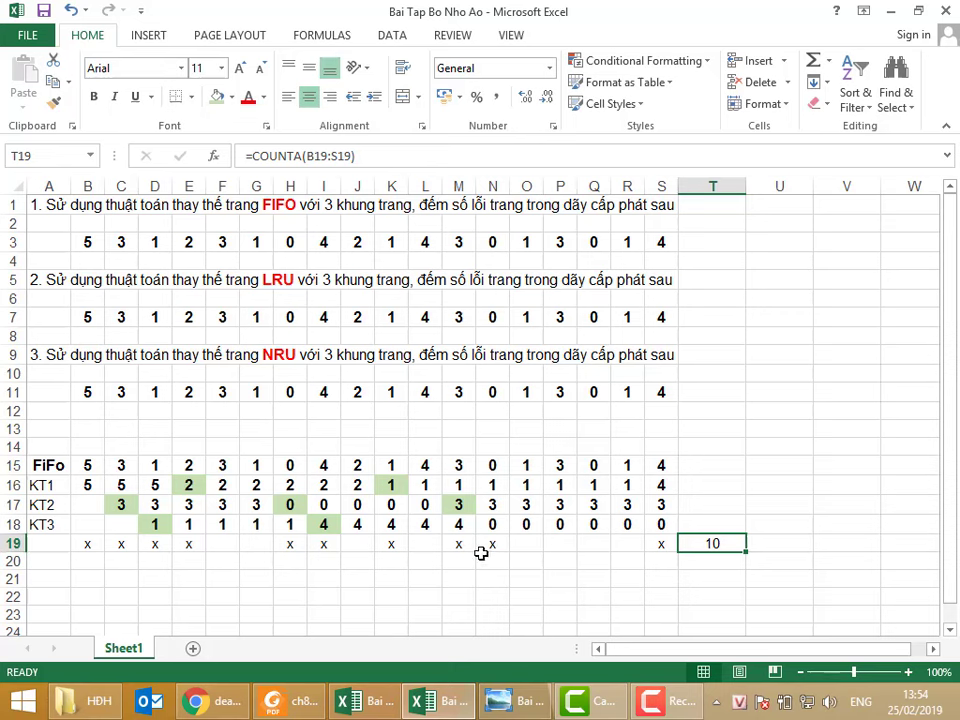
Copy the FIFO table in rows 15 to 19 to row 21 and change the copy's label in A21 to LRU
{"action": "left_click", "coordinate": [16, 465]}
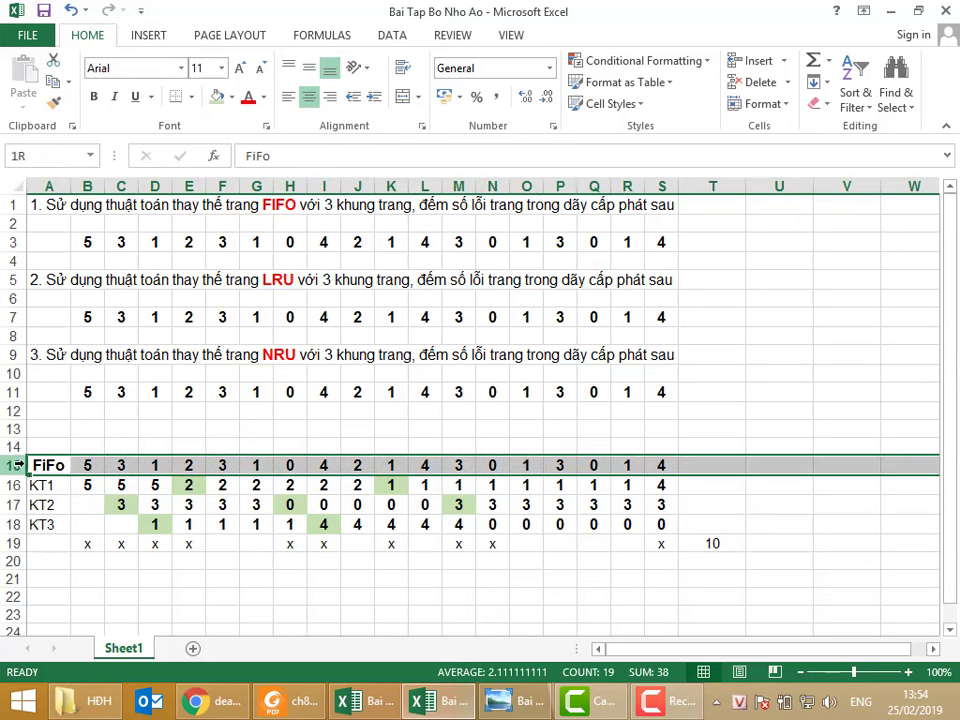
{"action": "left_click_drag", "start_coordinate": [16, 465], "coordinate": [16, 539]}
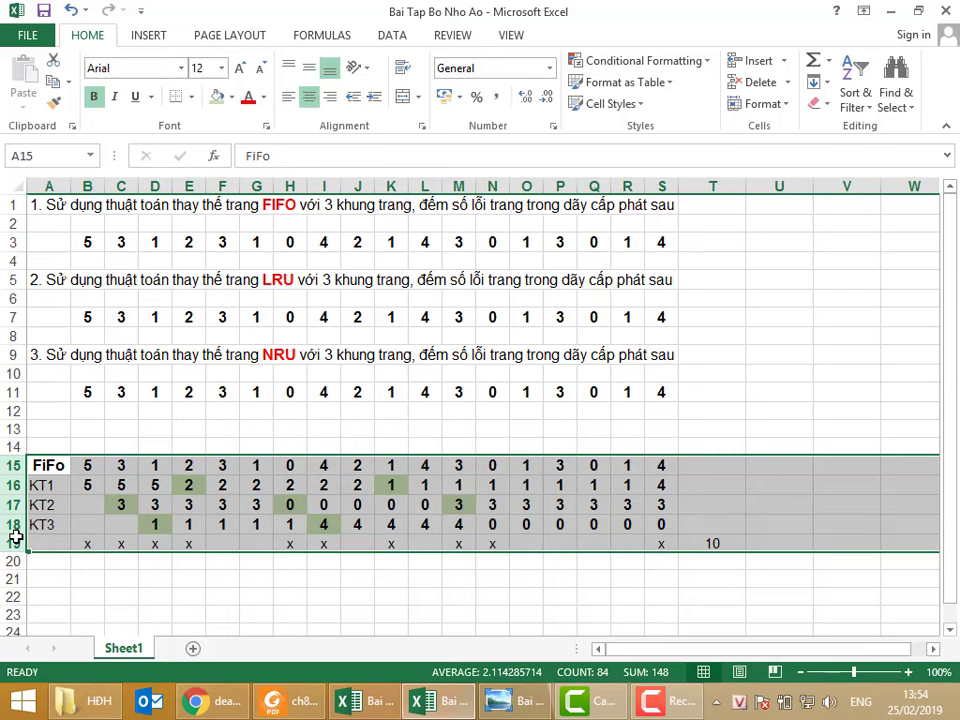
{"action": "key", "text": "ctrl+c"}
{"action": "left_click", "coordinate": [48, 579]}
{"action": "key", "text": "ctrl+v"}
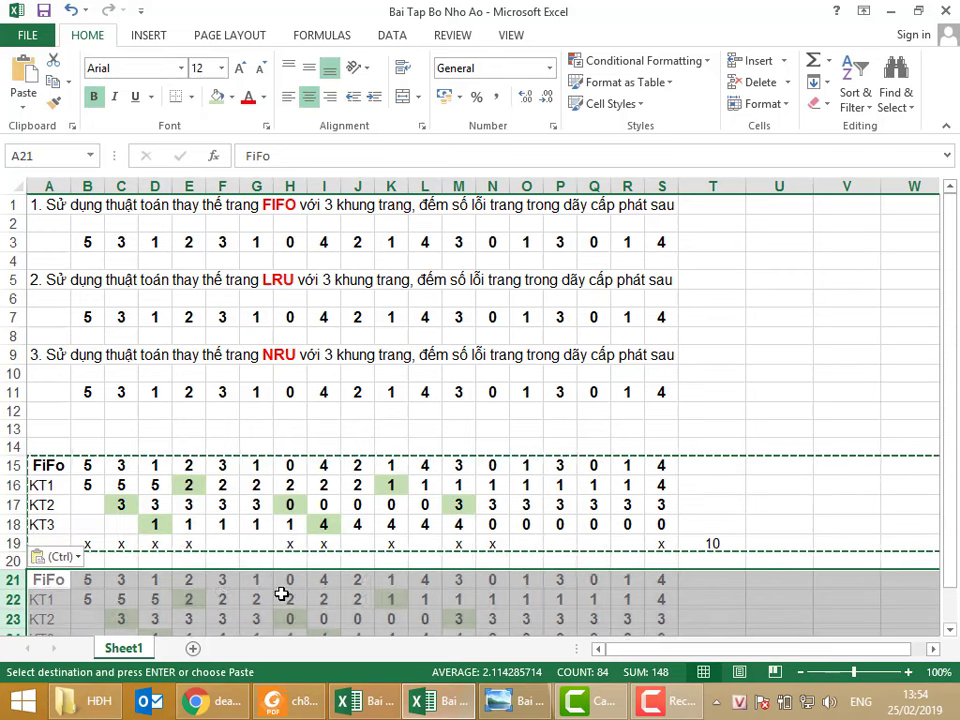
{"action": "scroll", "coordinate": [222, 591], "scroll_direction": "down", "scroll_amount": 1}
{"action": "scroll", "coordinate": [222, 591], "scroll_direction": "down", "scroll_amount": 1}
{"action": "scroll", "coordinate": [222, 591], "scroll_direction": "up", "scroll_amount": 1}
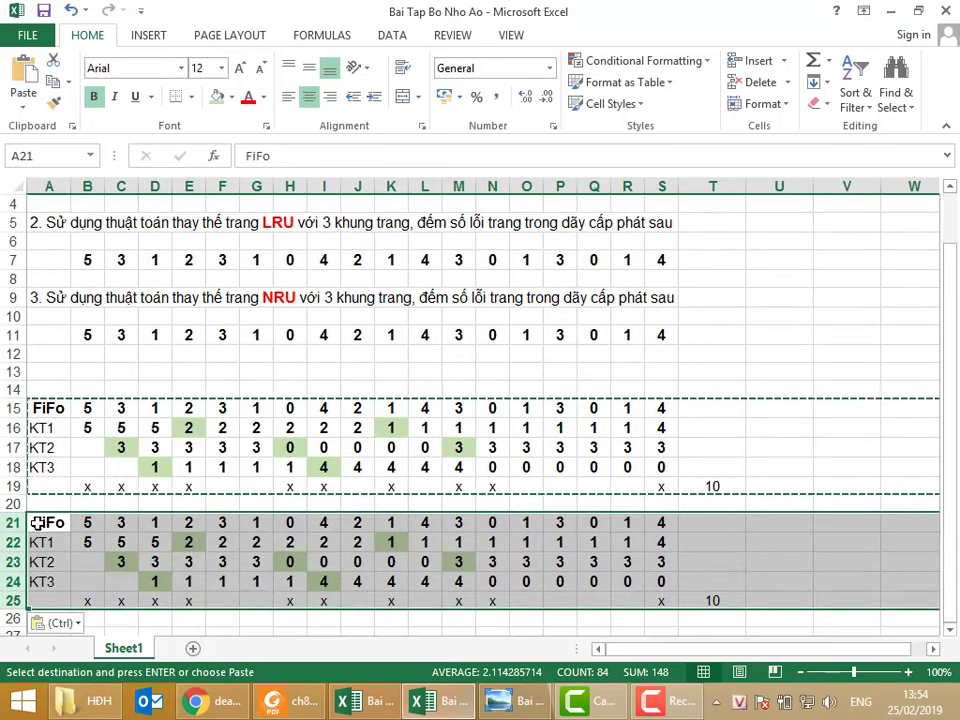
{"action": "left_click", "coordinate": [32, 521]}
{"action": "type", "text": "LRU"}
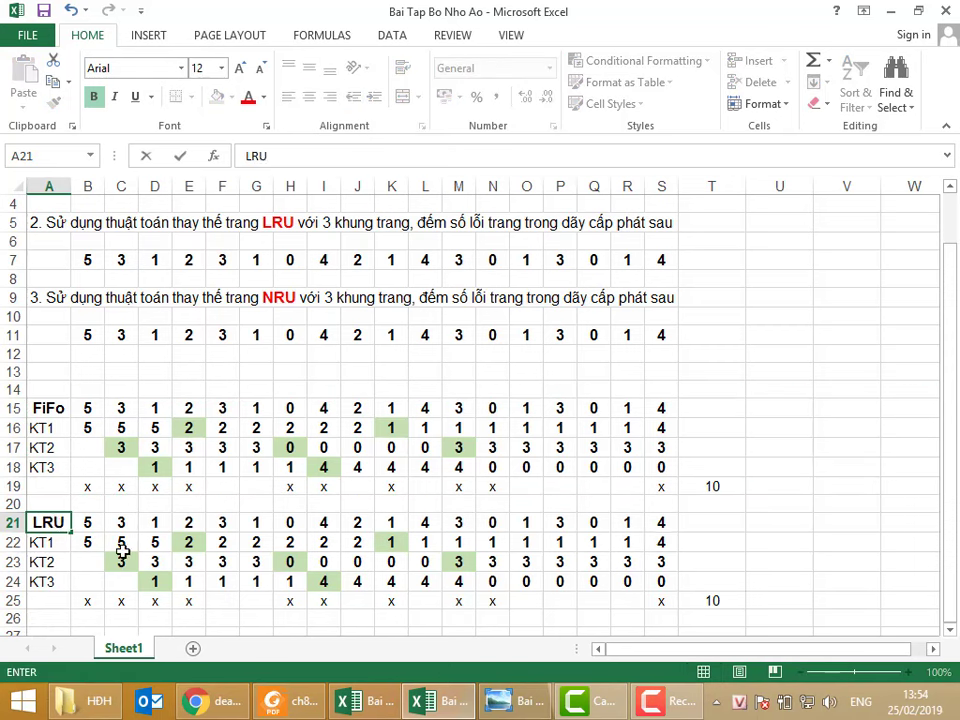
Clear the frame values and fault marks in B22:S25 of the LRU table and remove the cells' fill color
{"action": "left_click_drag", "start_coordinate": [122, 546], "coordinate": [666, 583]}
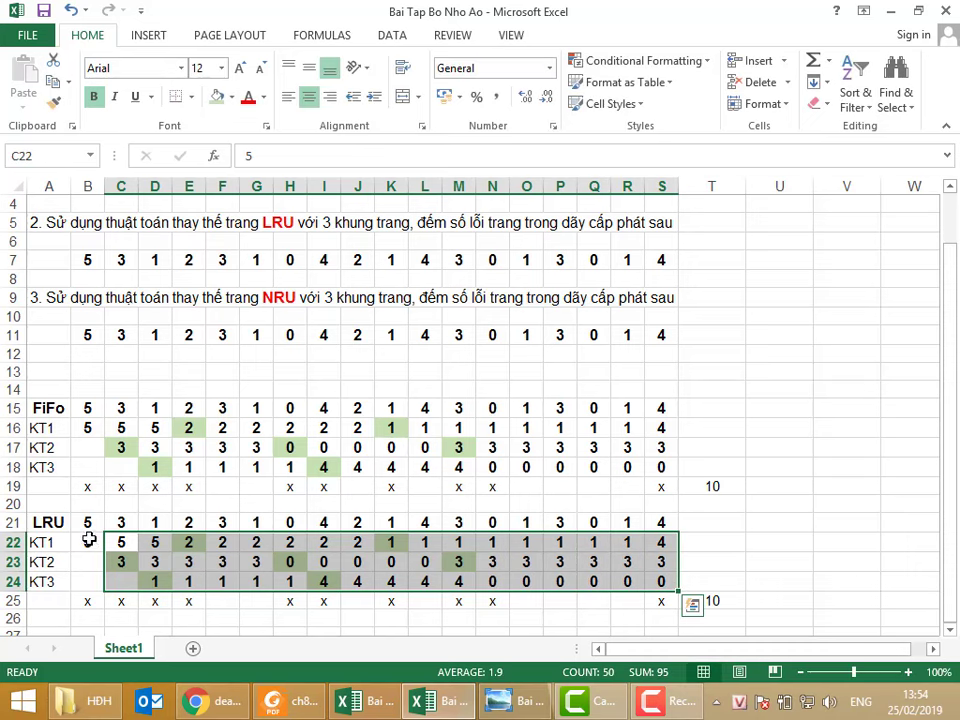
{"action": "left_click_drag", "start_coordinate": [80, 542], "coordinate": [655, 597]}
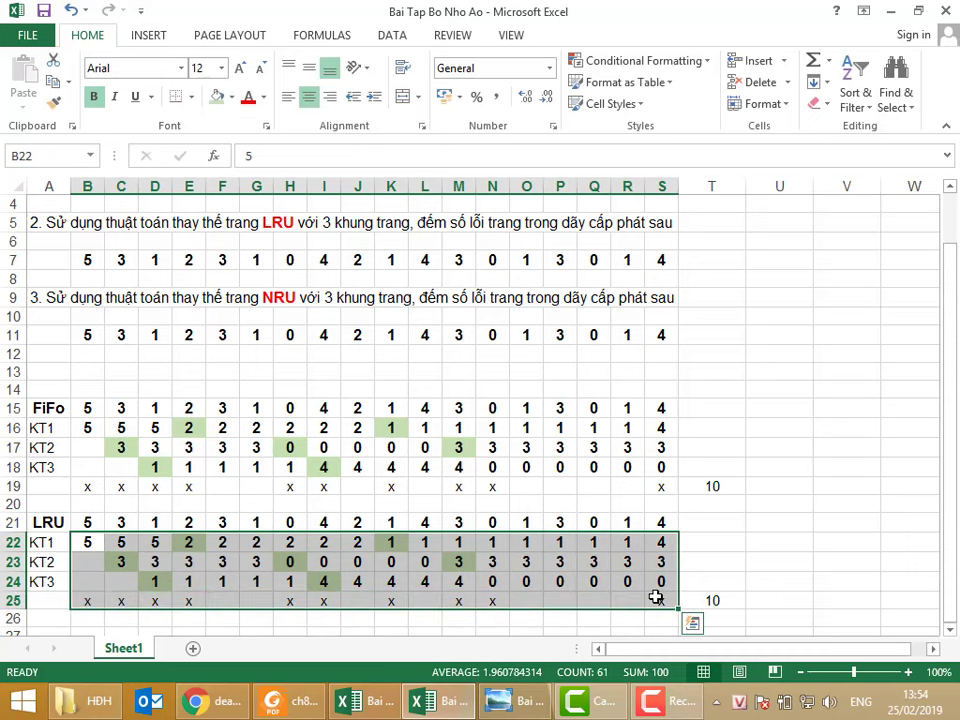
{"action": "key", "text": "Delete"}
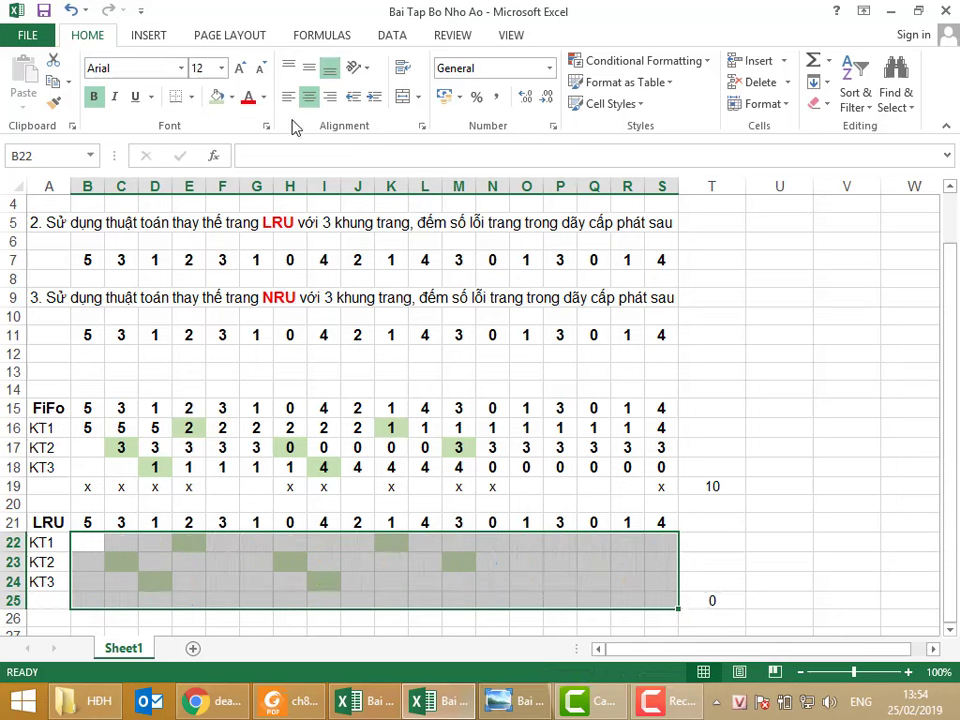
{"action": "left_click", "coordinate": [231, 97]}
{"action": "left_click", "coordinate": [240, 261]}
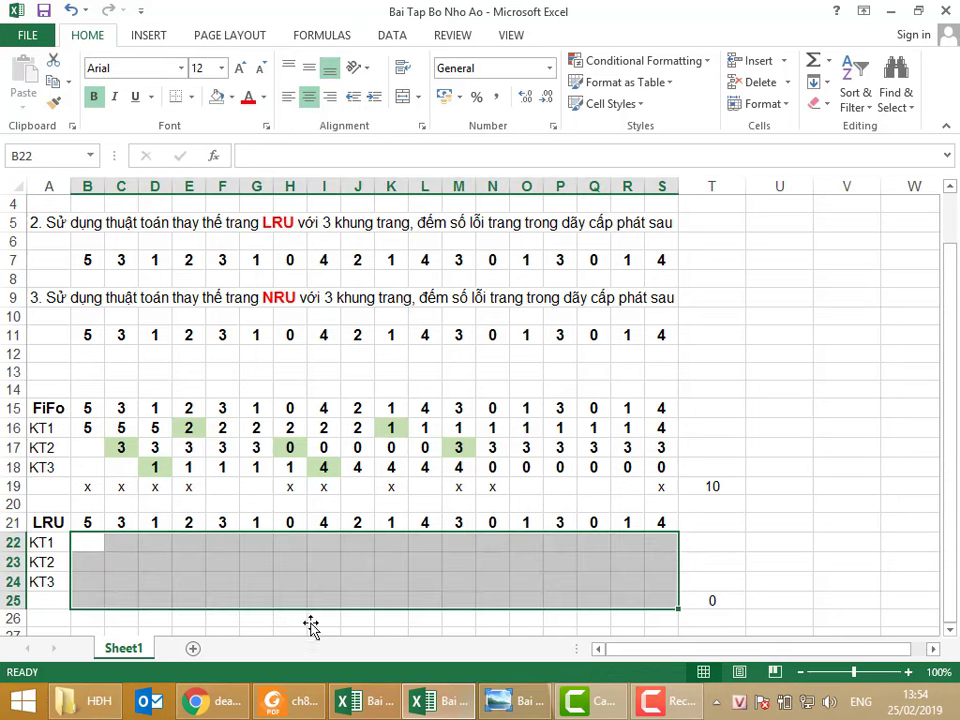
{"action": "left_click", "coordinate": [98, 546]}
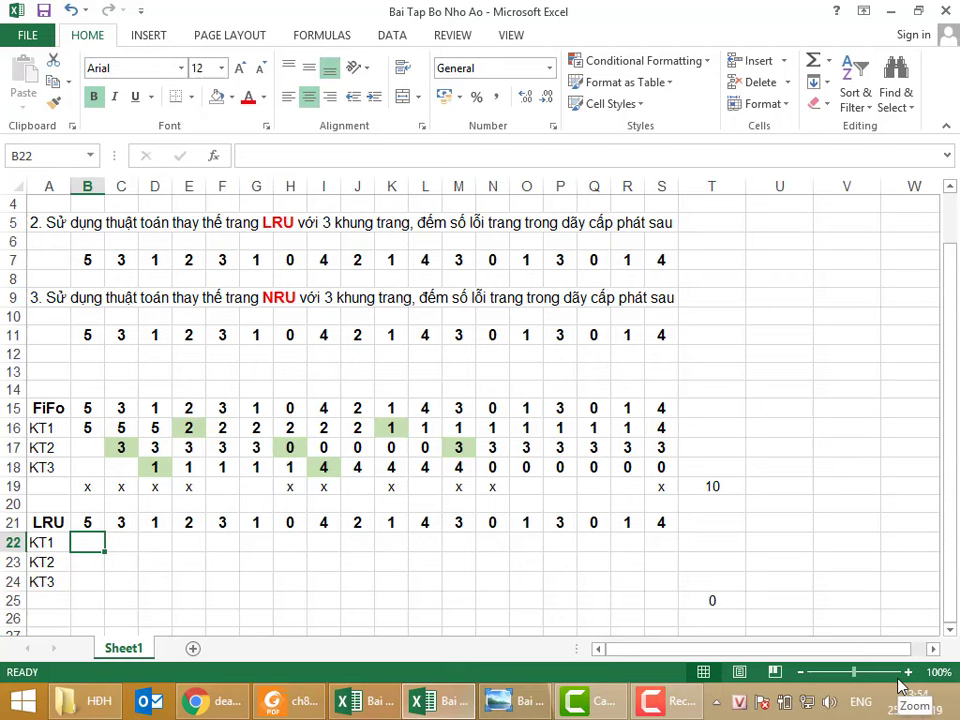
{"action": "scroll", "coordinate": [900, 677], "scroll_direction": "down", "scroll_amount": 2}
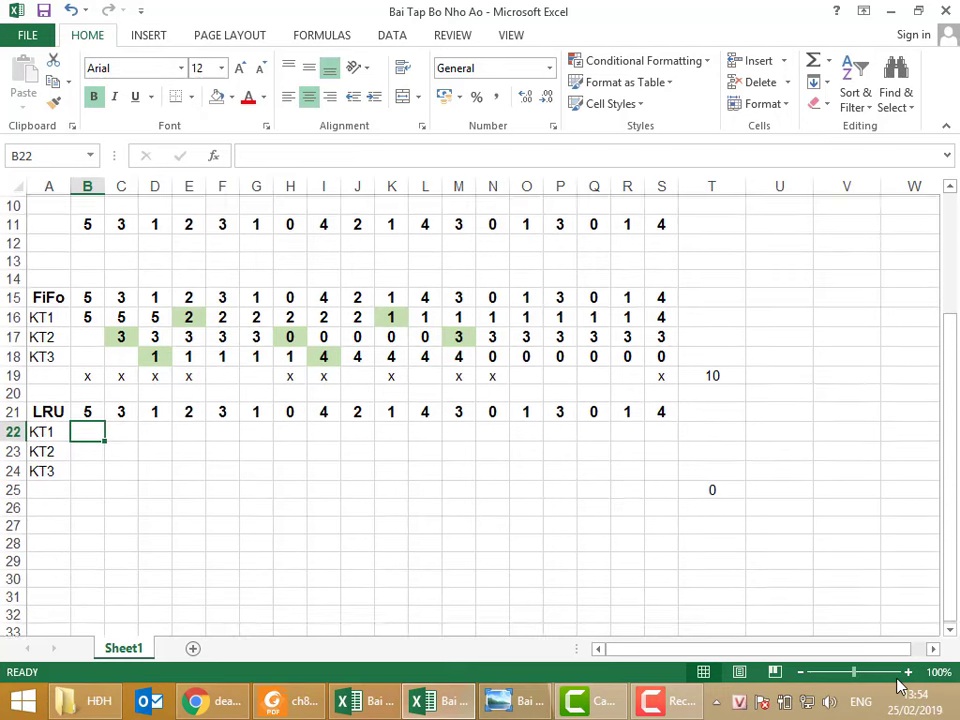
Copy the values and fault marks of the first three FIFO references in B16:D19 to B22 in the LRU table, without fill color
{"action": "scroll", "coordinate": [873, 548], "scroll_direction": "down", "scroll_amount": 1}
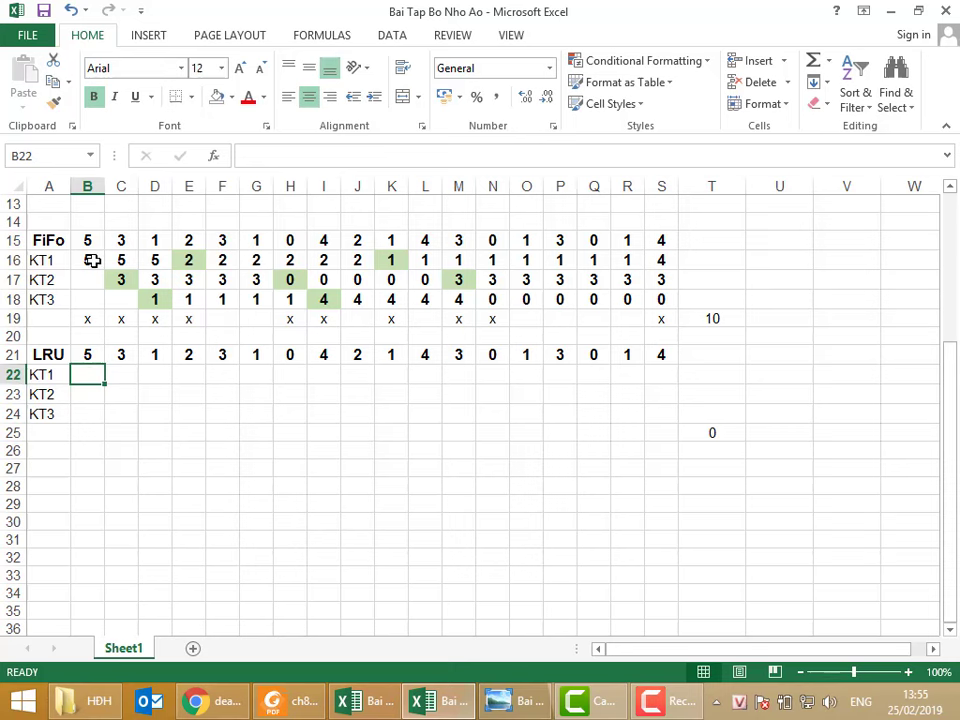
{"action": "left_click_drag", "start_coordinate": [90, 259], "coordinate": [155, 316]}
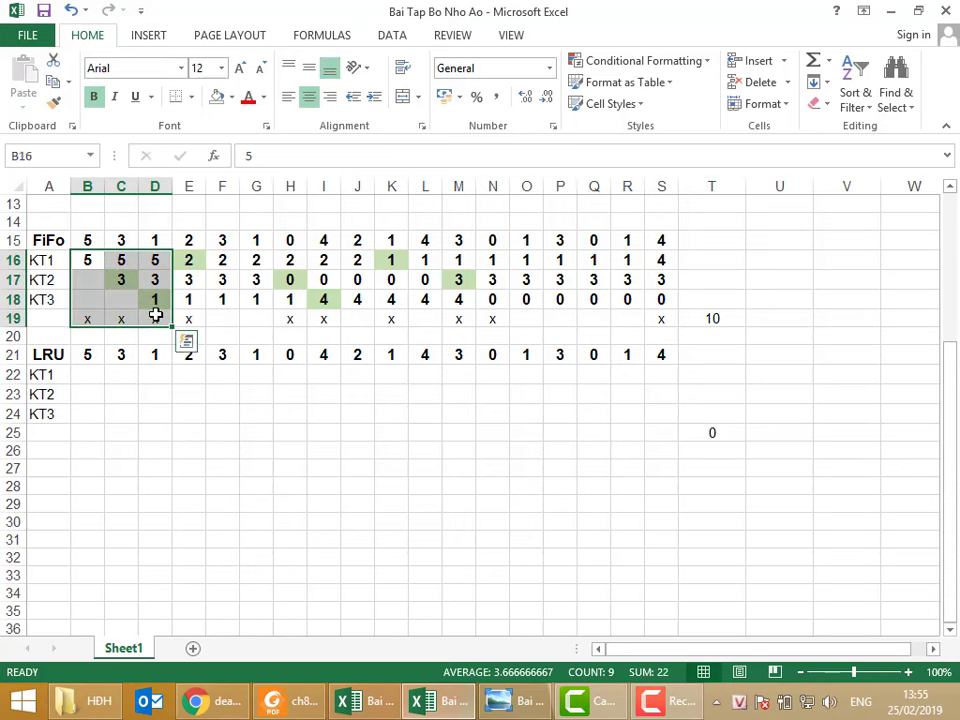
{"action": "key", "text": "ctrl+c"}
{"action": "left_click", "coordinate": [92, 372]}
{"action": "right_click", "coordinate": [92, 372]}
{"action": "key", "text": "Escape"}
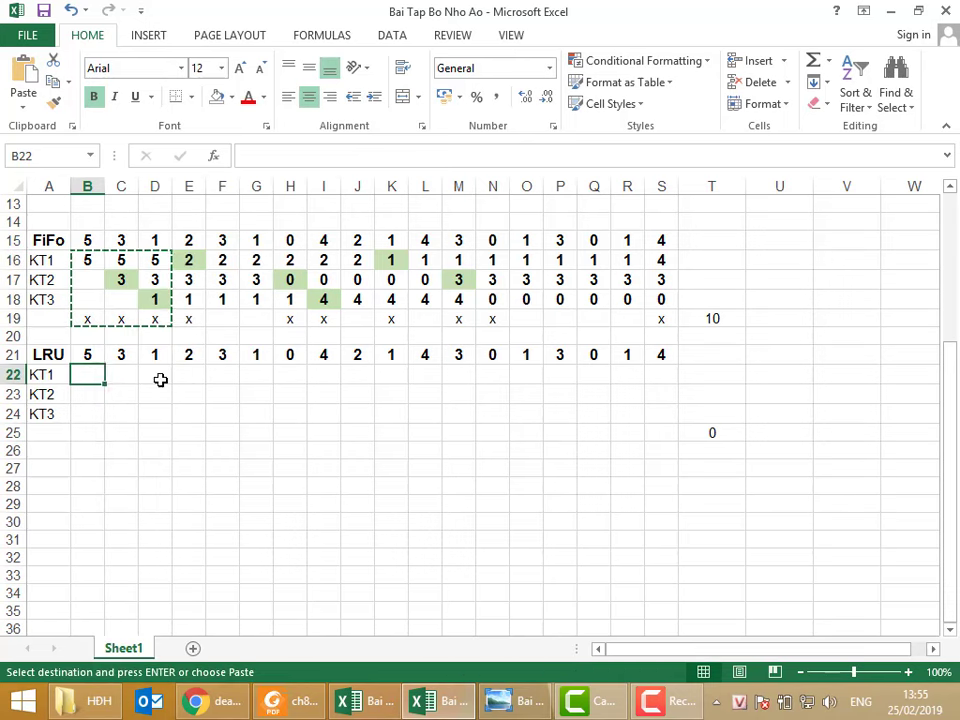
{"action": "key", "text": "ctrl+v"}
{"action": "left_click", "coordinate": [199, 436]}
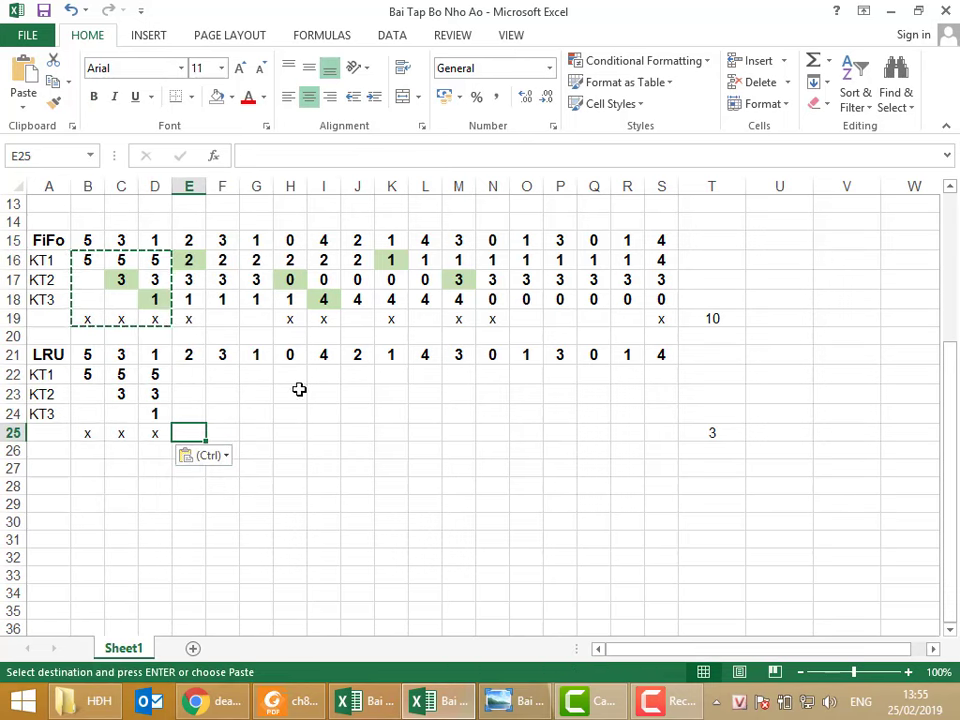
Fill the LRU frames for the fourth reference with 2, 3 and 1 in E22:E24
{"action": "left_click", "coordinate": [199, 376]}
{"action": "key", "text": "Escape"}
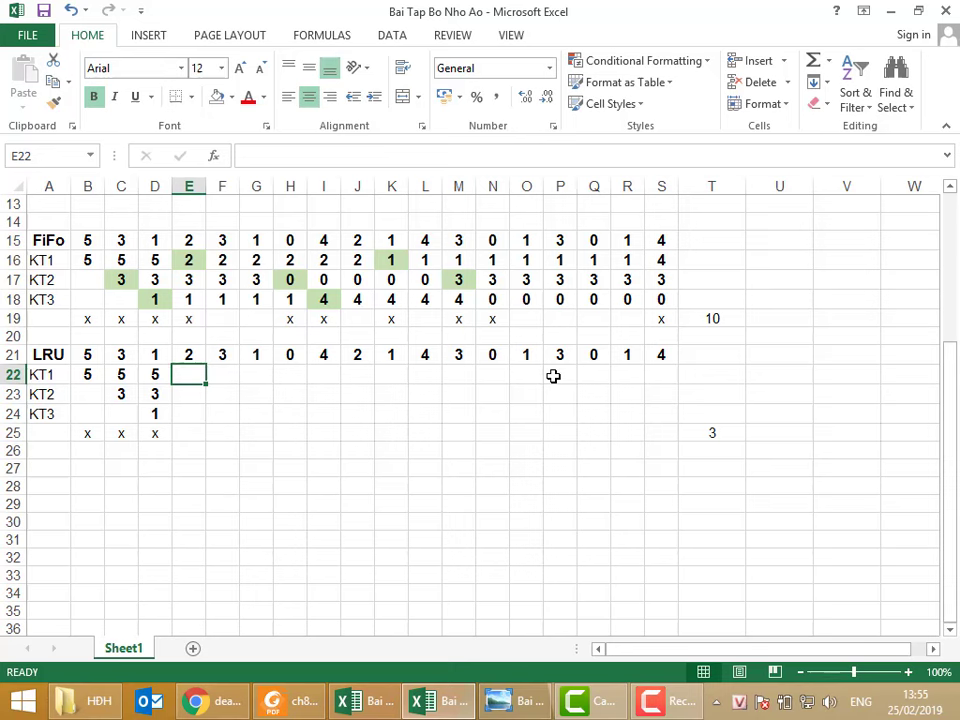
{"action": "type", "text": "2"}
{"action": "key", "text": "Return"}
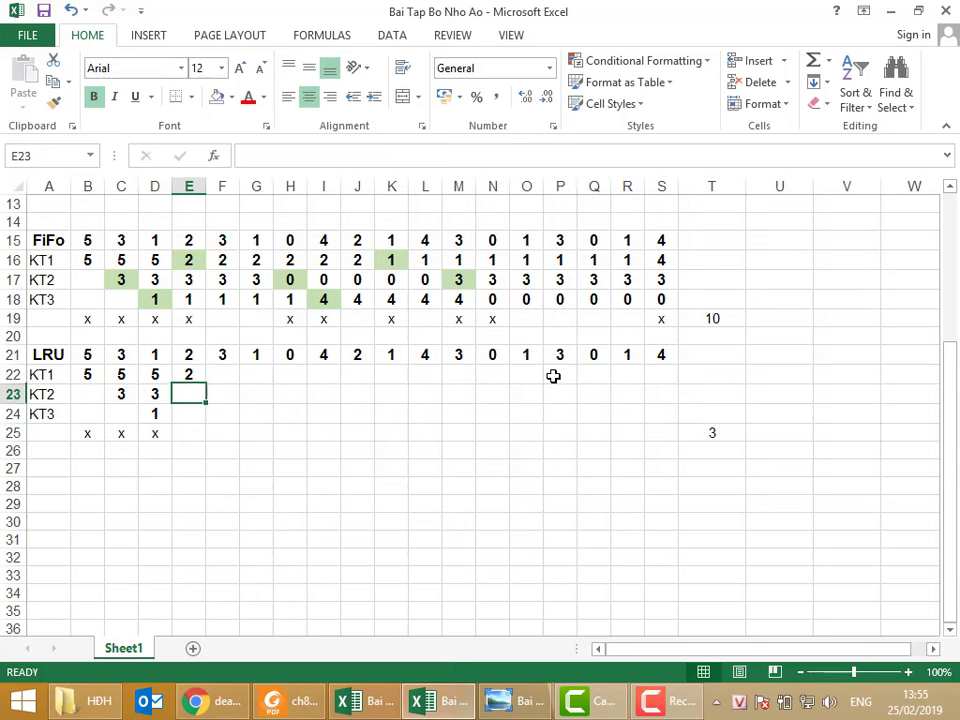
{"action": "type", "text": "3"}
{"action": "key", "text": "Return"}
{"action": "type", "text": "1"}
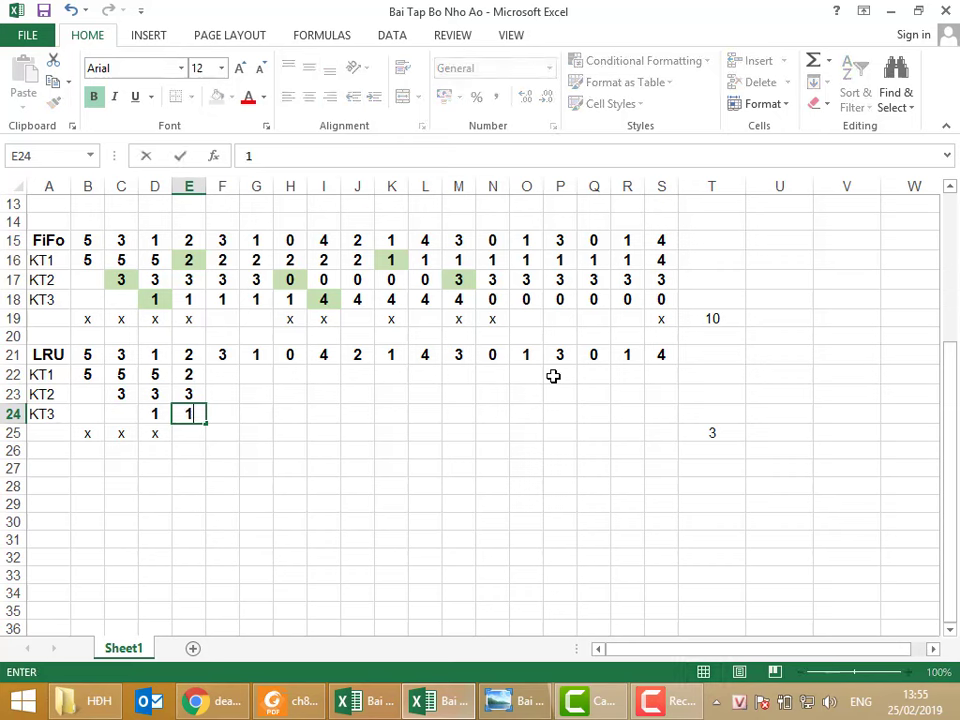
{"action": "key", "text": "Up"}
{"action": "key", "text": "Up"}
Highlight B22, C23, D24 and E22 with light green fill and mark the fourth reference's page fault with x in E25
{"action": "left_click", "coordinate": [86, 373]}
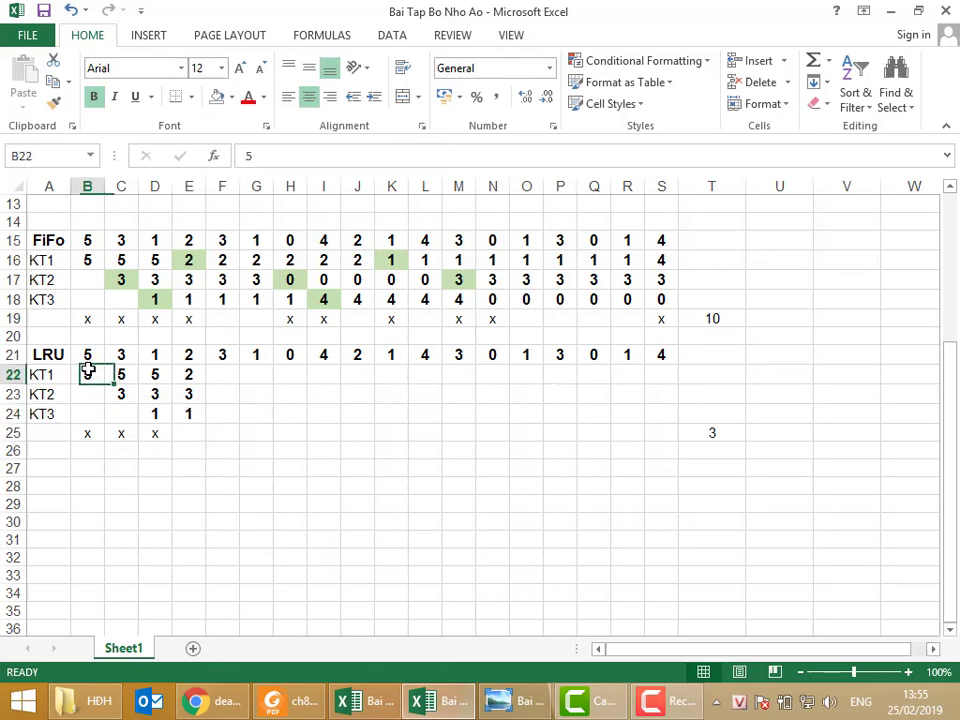
{"action": "left_click", "coordinate": [234, 100]}
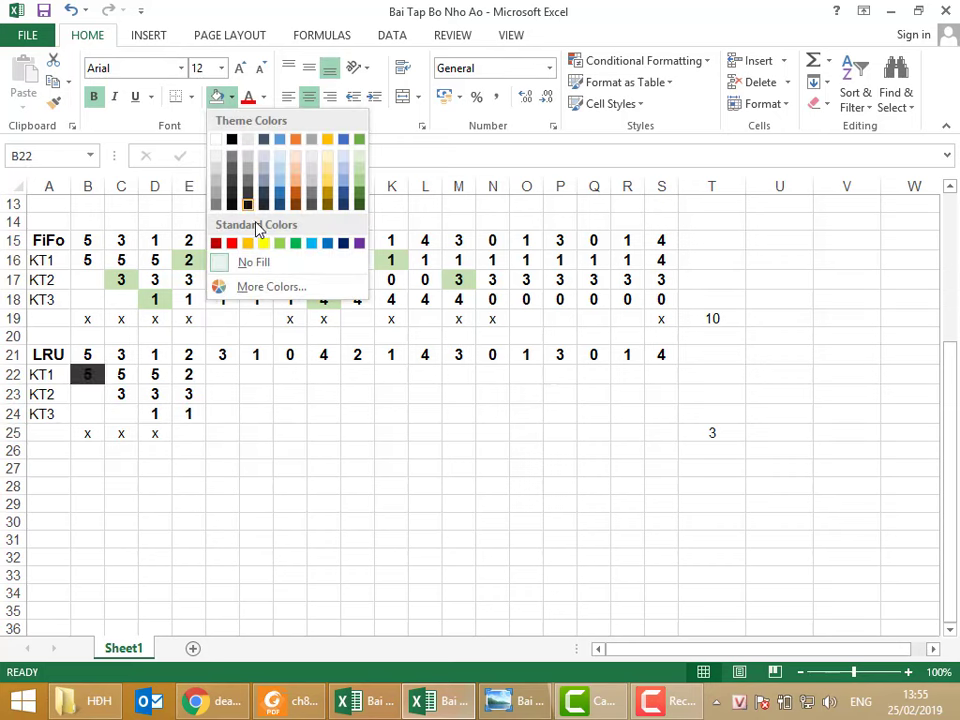
{"action": "left_click", "coordinate": [279, 244]}
{"action": "left_click", "coordinate": [133, 393]}
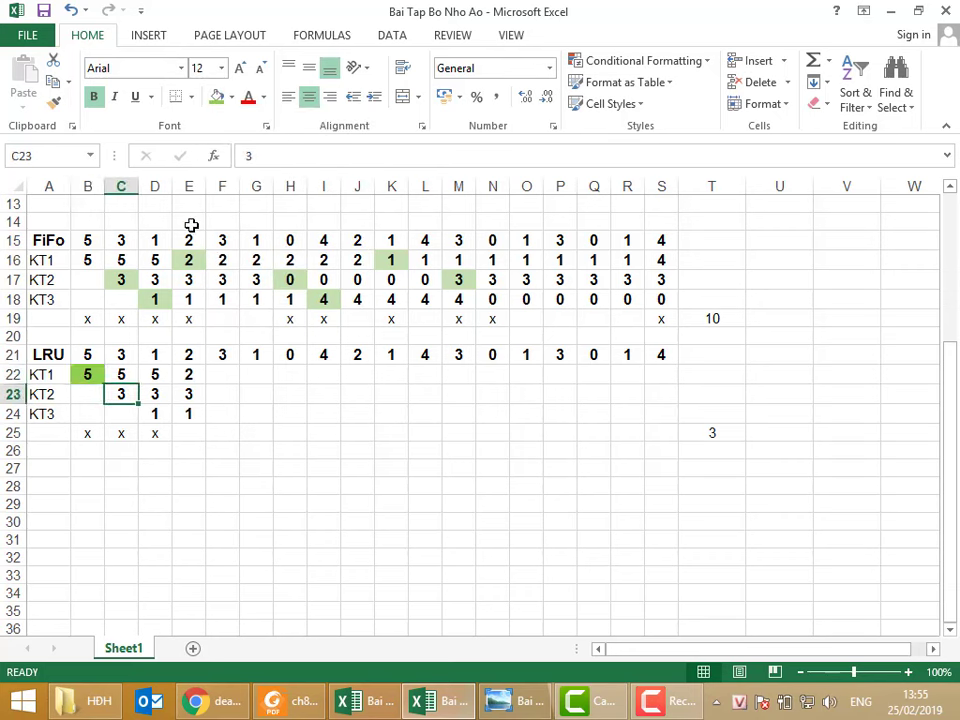
{"action": "left_click", "coordinate": [216, 96]}
{"action": "left_click", "coordinate": [155, 418]}
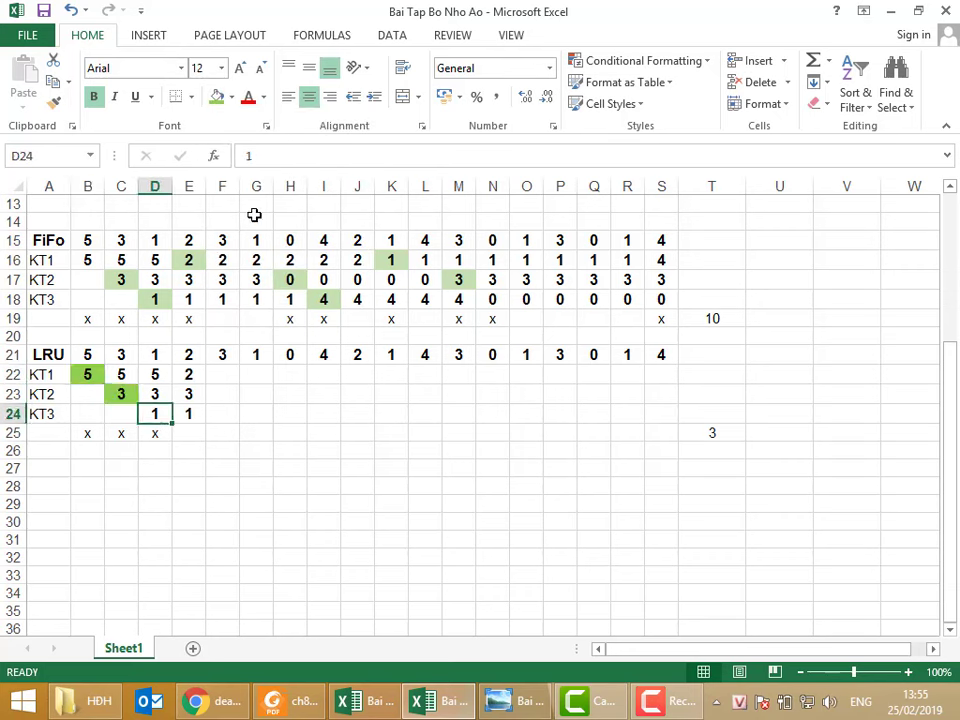
{"action": "left_click", "coordinate": [216, 96]}
{"action": "left_click", "coordinate": [193, 373]}
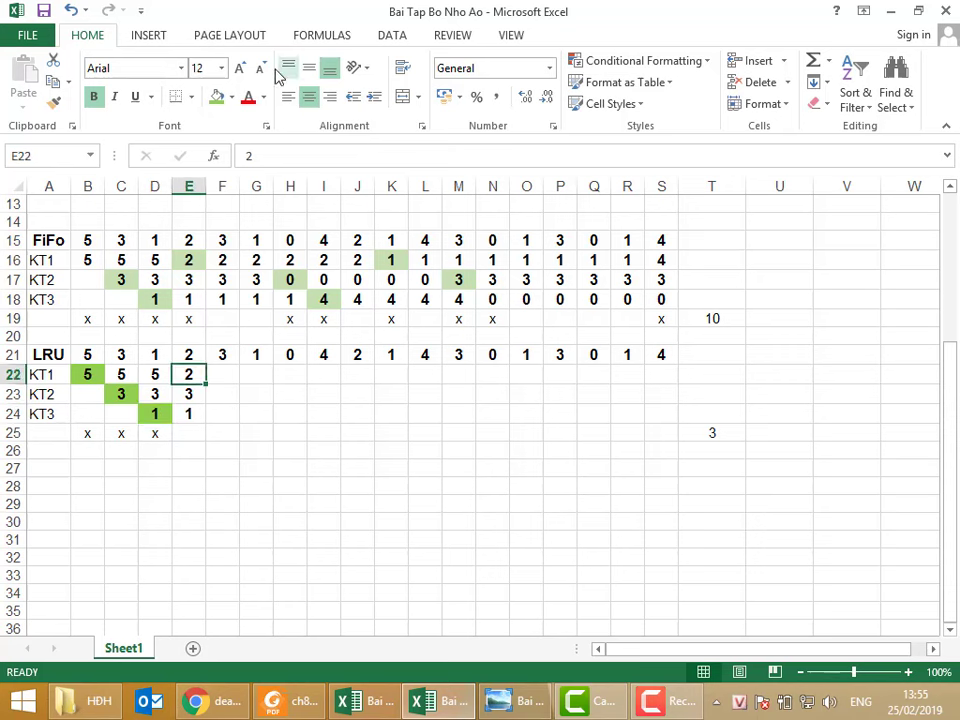
{"action": "left_click", "coordinate": [216, 96]}
{"action": "left_click", "coordinate": [194, 433]}
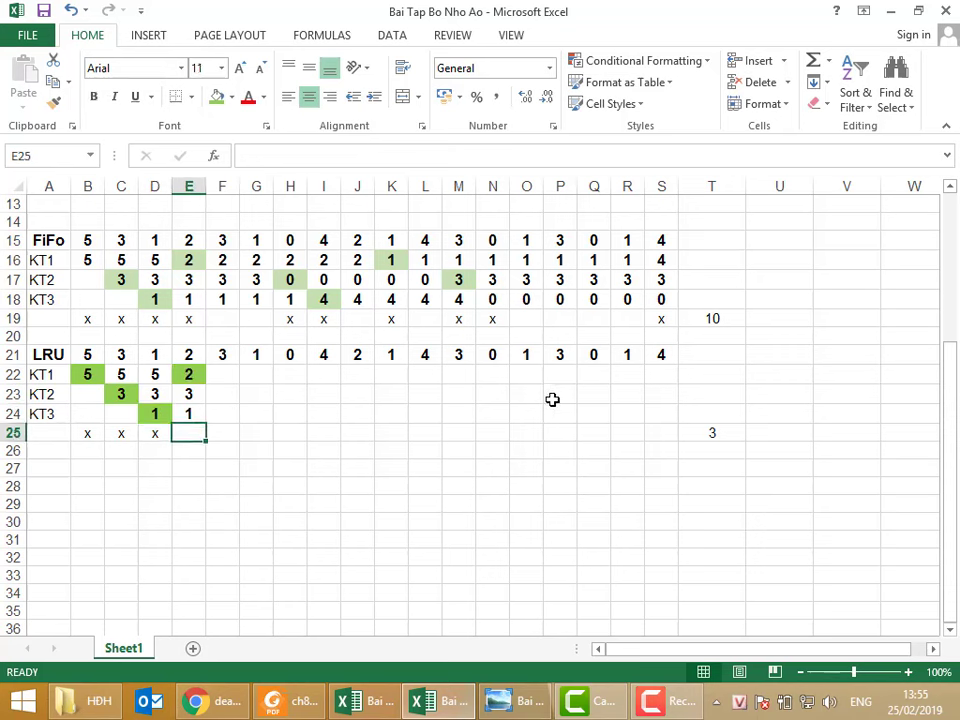
{"action": "type", "text": "x"}
Fill the LRU frames for the fifth reference with 2, 3 and 1 in F22:F24
{"action": "key", "text": "Right"}
{"action": "key", "text": "Up"}
{"action": "key", "text": "Up"}
{"action": "key", "text": "Up"}
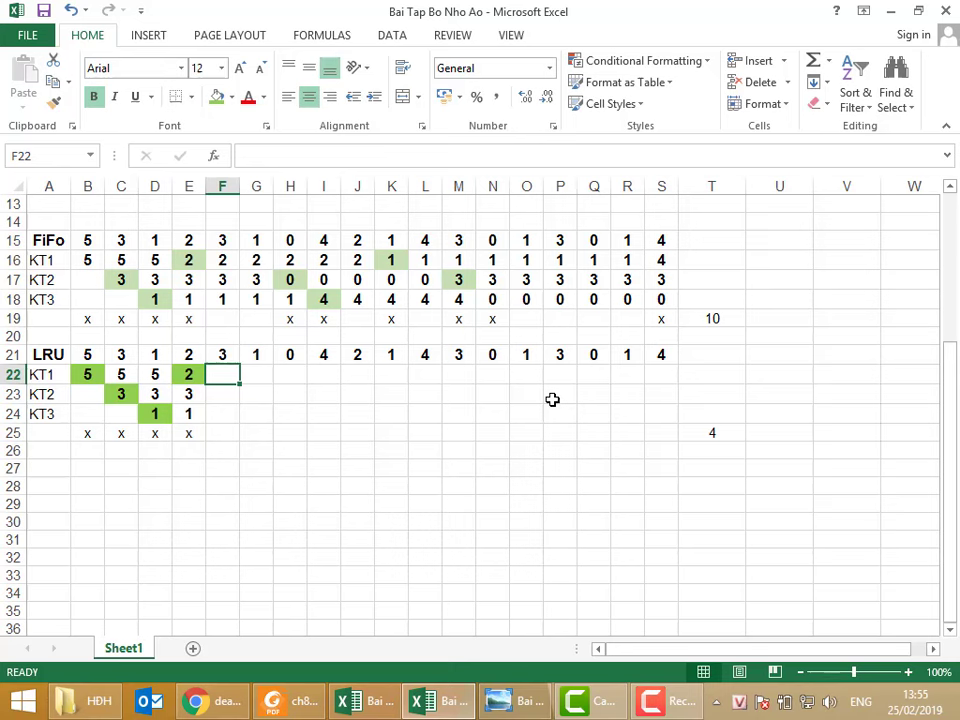
{"action": "type", "text": "2"}
{"action": "key", "text": "Return"}
{"action": "type", "text": "3"}
{"action": "key", "text": "Return"}
{"action": "type", "text": "1"}
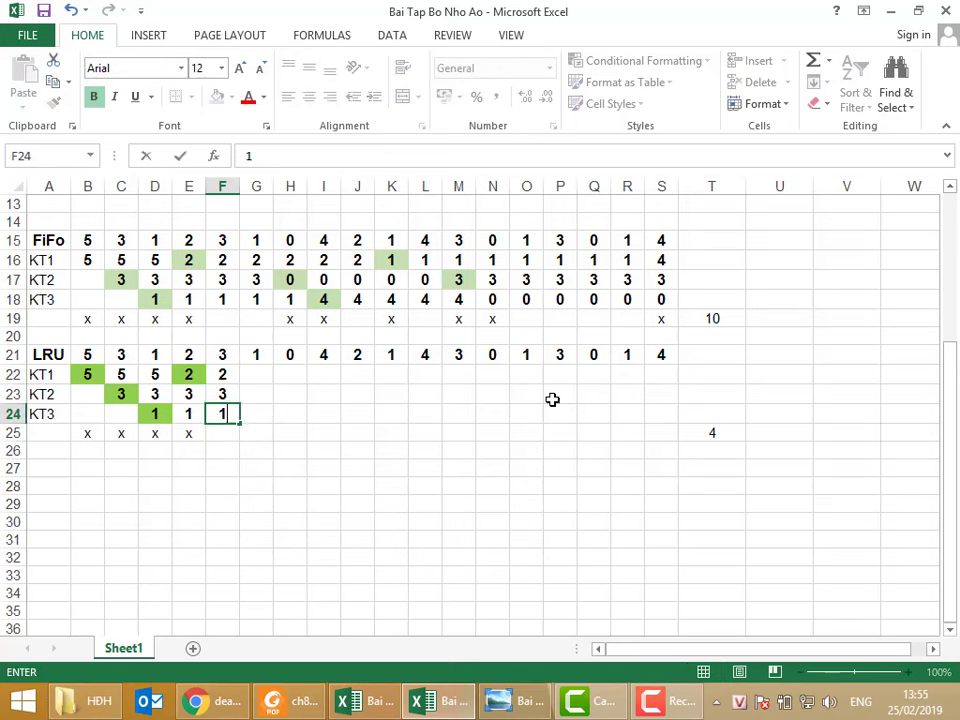
Fill the LRU frames for the sixth reference with 2, 3 and 1 in G22:G24
{"action": "key", "text": "Return"}
{"action": "key", "text": "Right"}
{"action": "key", "text": "Up"}
{"action": "key", "text": "Up"}
{"action": "key", "text": "Up"}
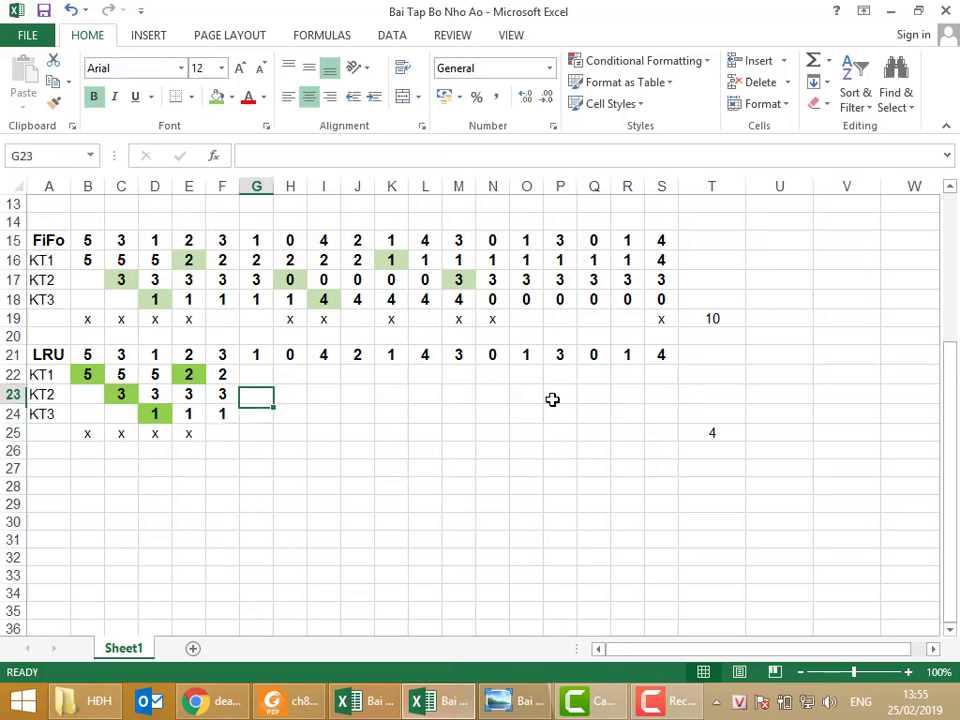
{"action": "type", "text": "2"}
{"action": "key", "text": "Return"}
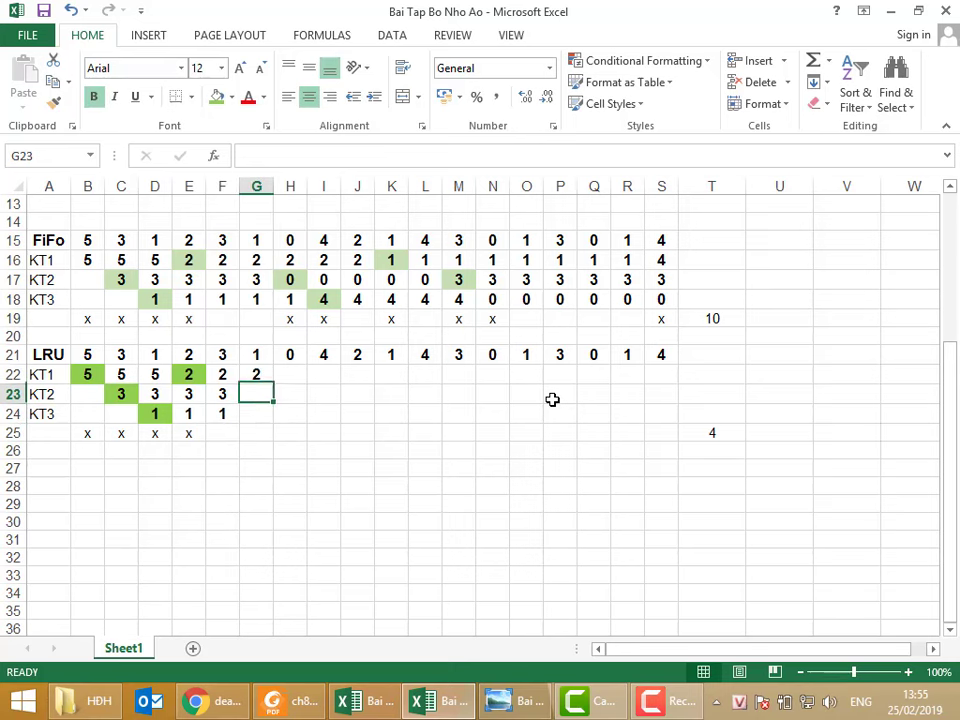
{"action": "type", "text": "3"}
{"action": "key", "text": "Return"}
{"action": "type", "text": "1"}
Highlight the reused pages in F23 and G24 of the LRU table with the same green fill
{"action": "key", "text": "Right"}
{"action": "key", "text": "Up"}
{"action": "key", "text": "Up"}
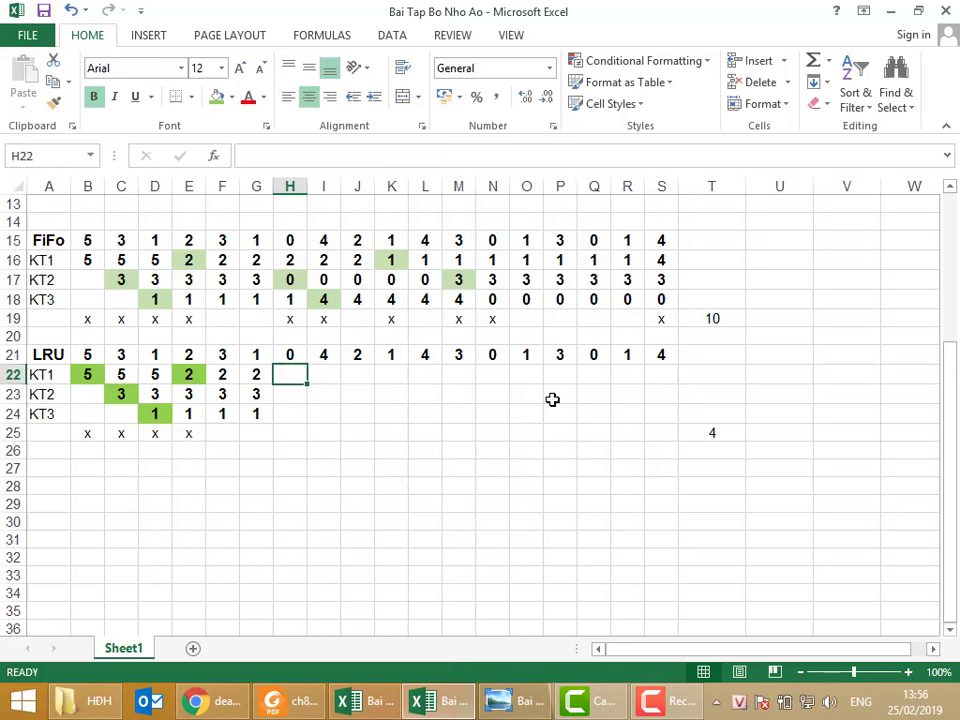
{"action": "left_click", "coordinate": [225, 395]}
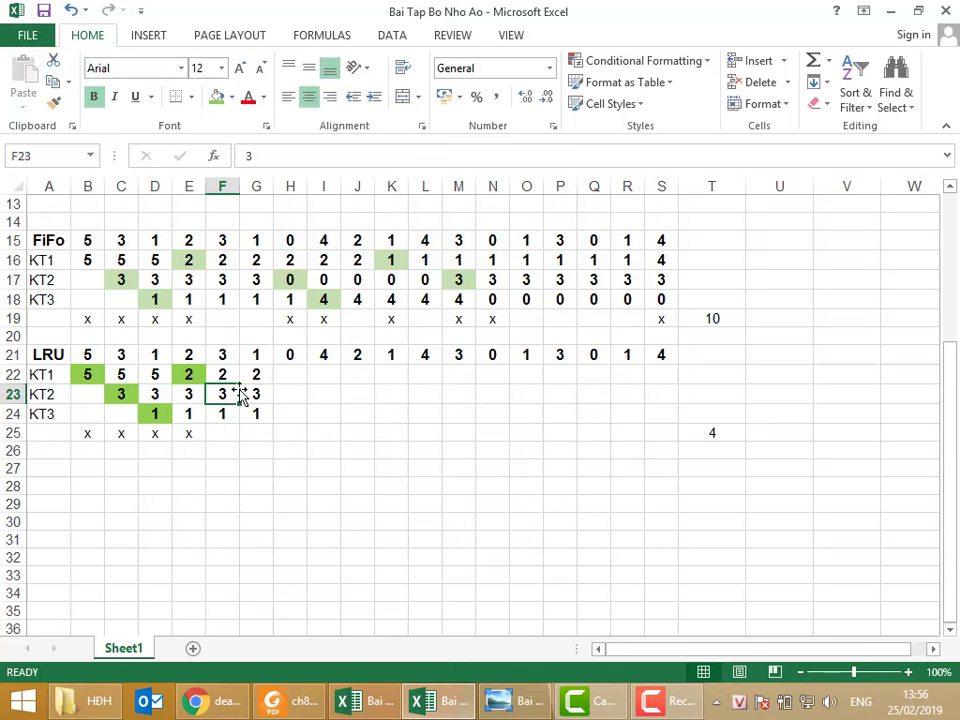
{"action": "left_click", "coordinate": [216, 98]}
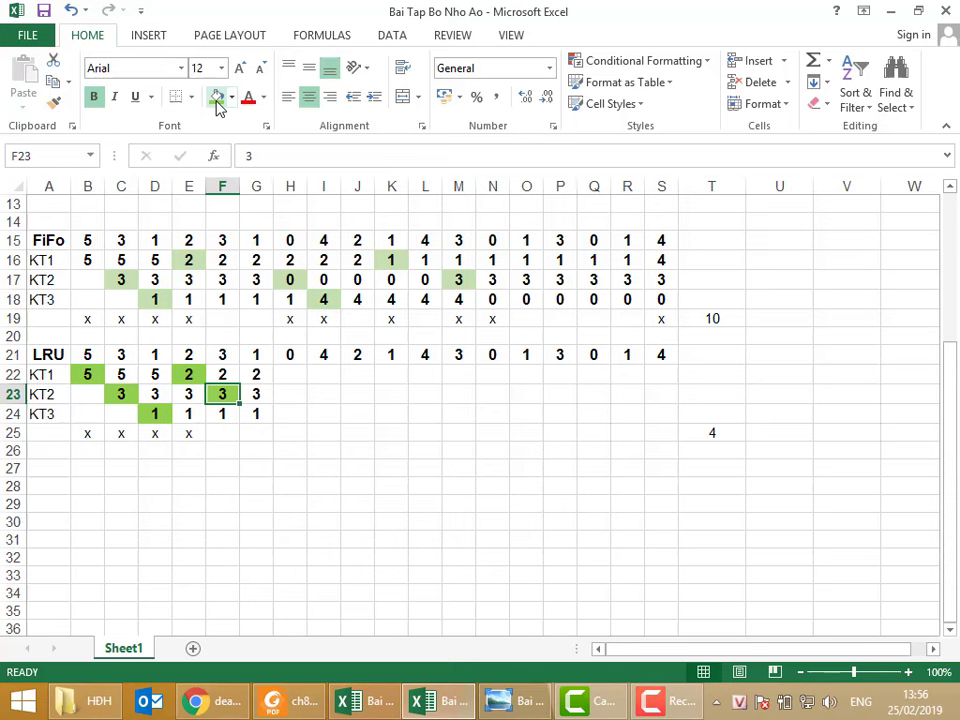
{"action": "left_click", "coordinate": [256, 412]}
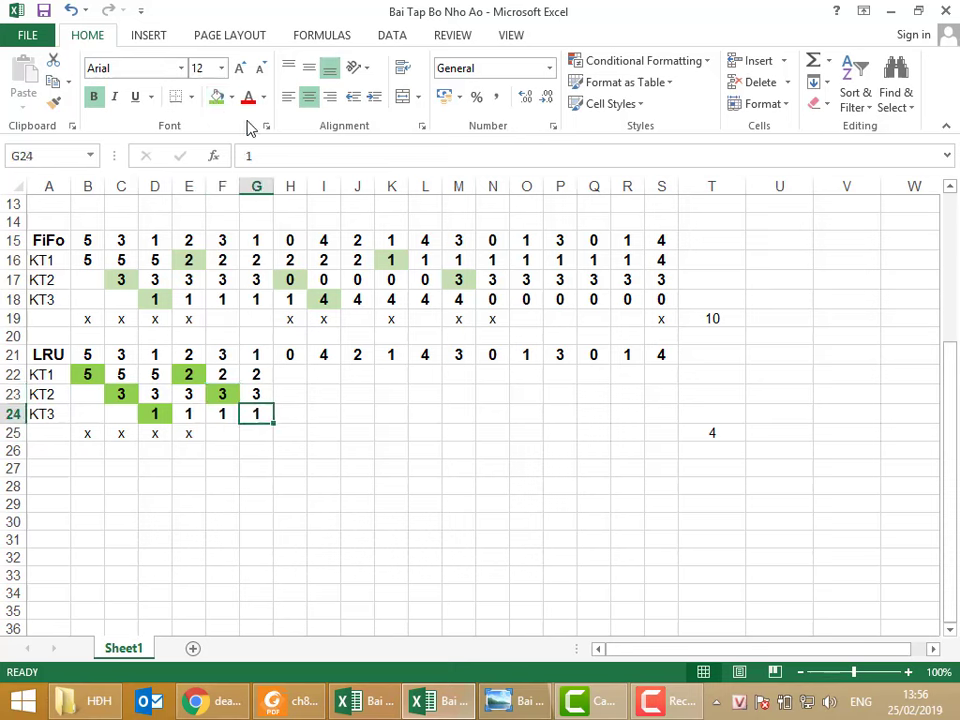
{"action": "left_click", "coordinate": [218, 98]}
Fill the LRU frames for the seventh reference with 0, 3 and 1 in H22:H24 and mark its page fault with x in H25
{"action": "key", "text": "Right"}
{"action": "key", "text": "Up"}
{"action": "key", "text": "Up"}
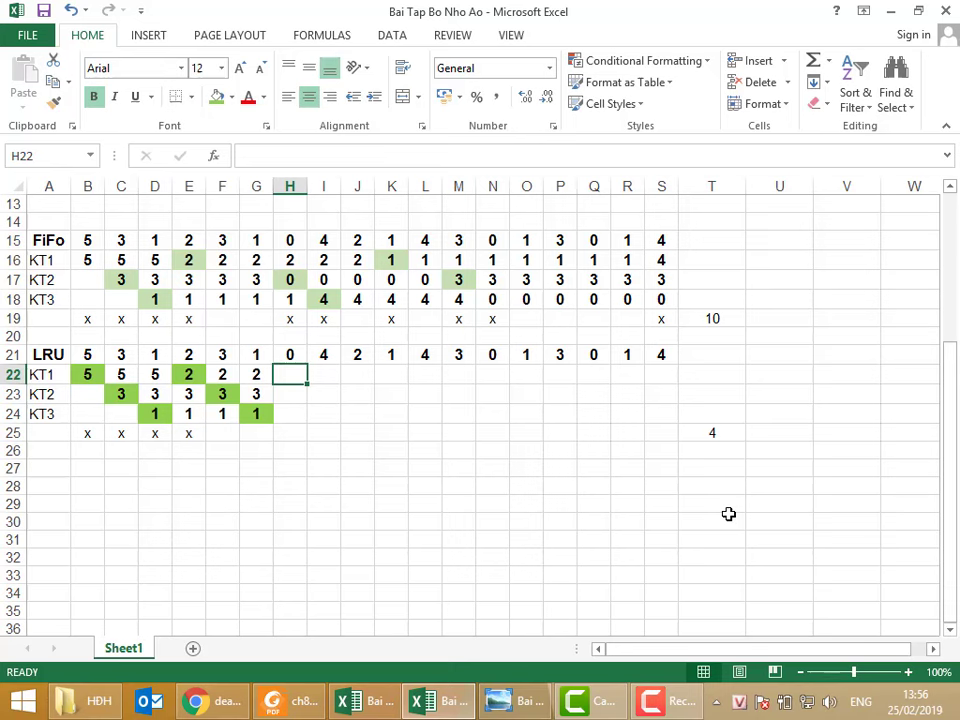
{"action": "type", "text": "0"}
{"action": "key", "text": "Return"}
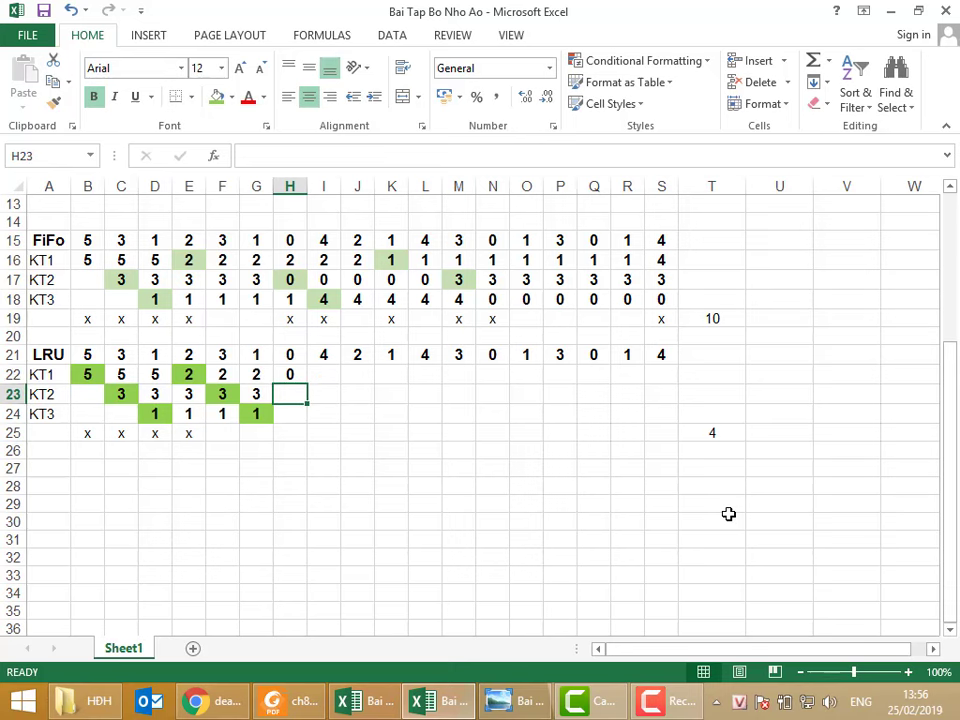
{"action": "type", "text": "3"}
{"action": "key", "text": "Return"}
{"action": "type", "text": "1"}
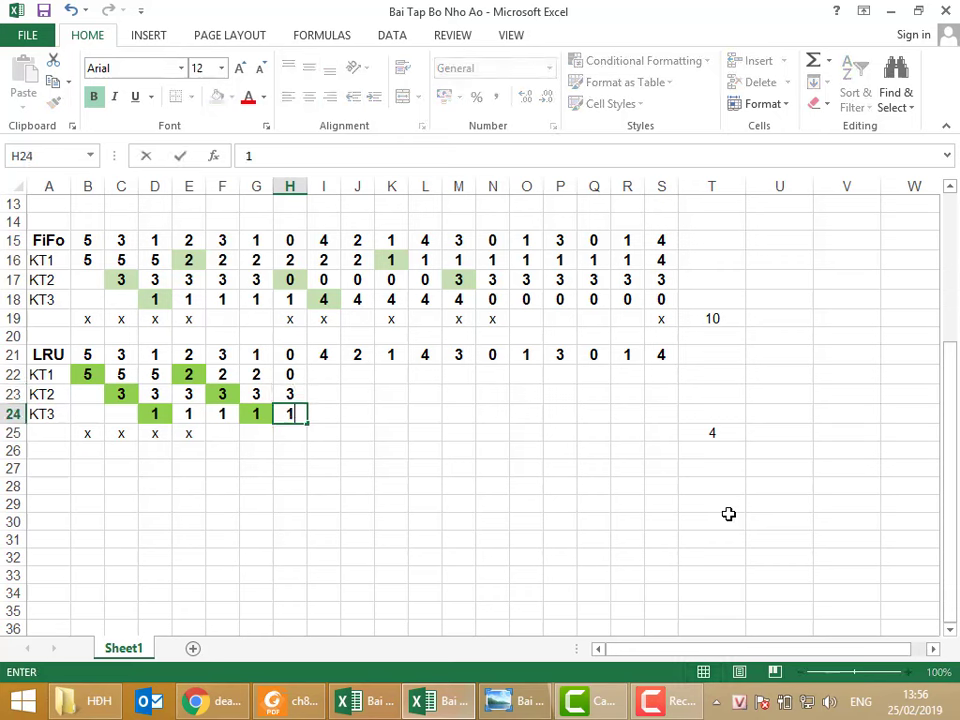
{"action": "key", "text": "Return"}
{"action": "type", "text": "x"}
Highlight the newly loaded page 0 in H22 with the same green fill
{"action": "key", "text": "Right"}
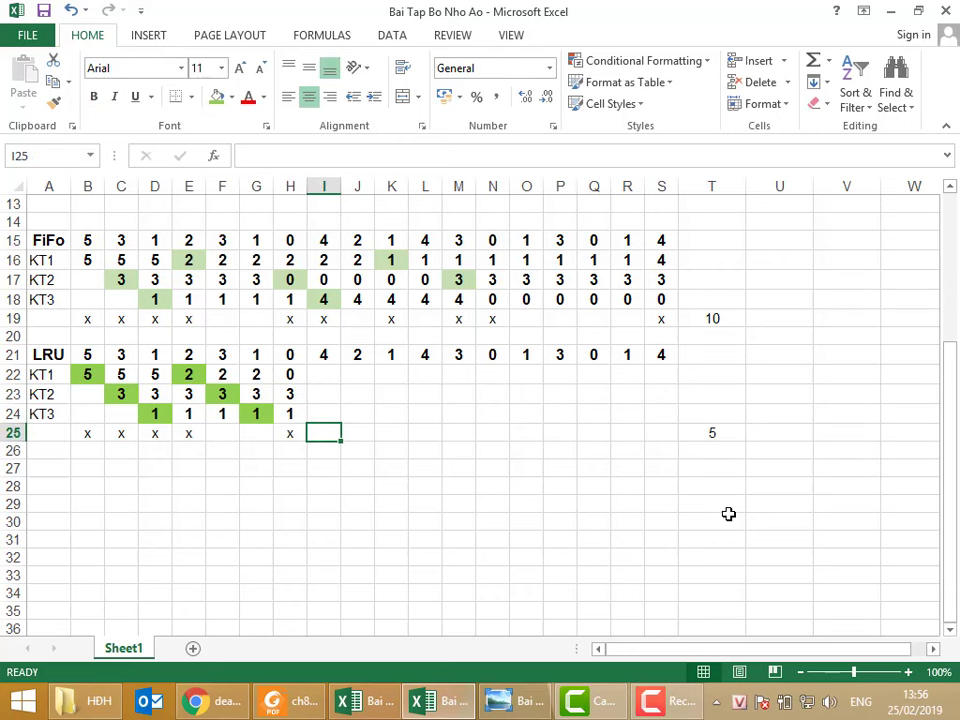
{"action": "key", "text": "Up"}
{"action": "key", "text": "Up"}
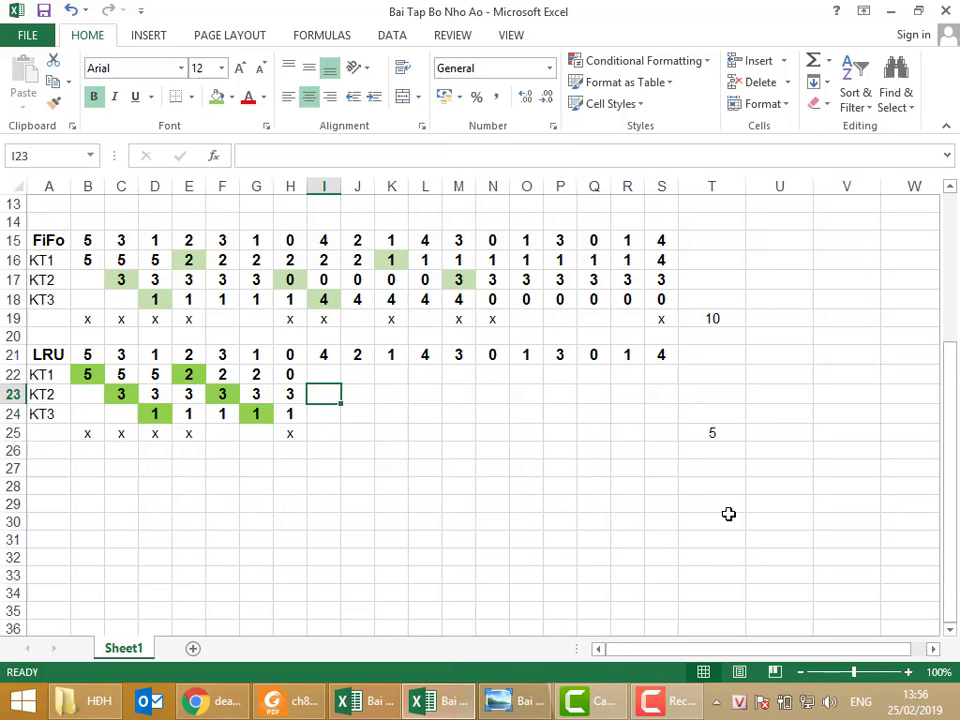
{"action": "key", "text": "Up"}
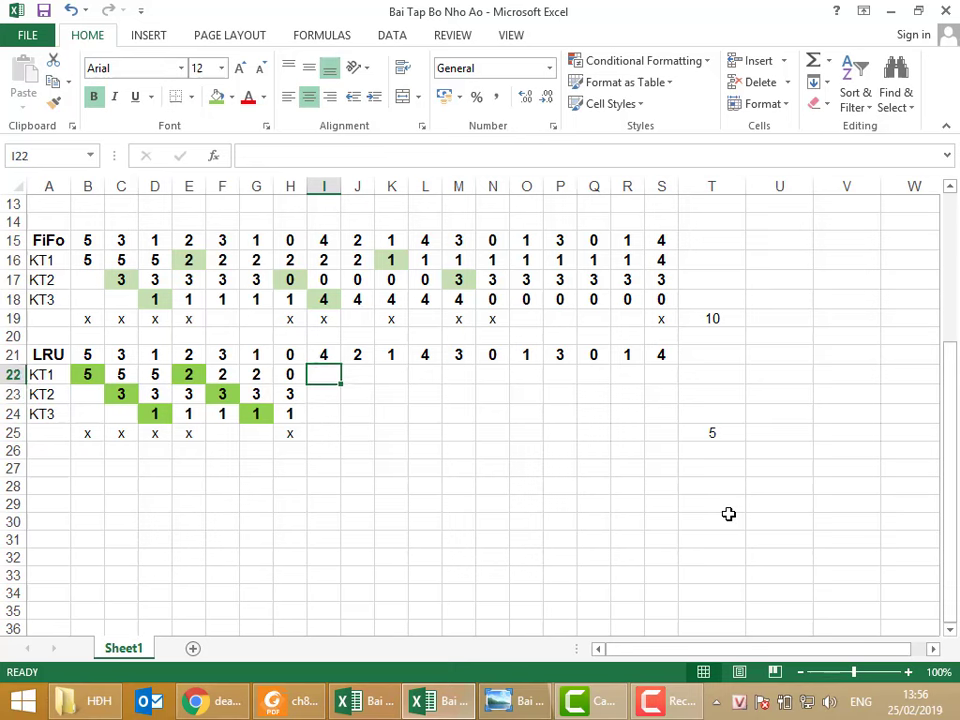
{"action": "left_click", "coordinate": [288, 377]}
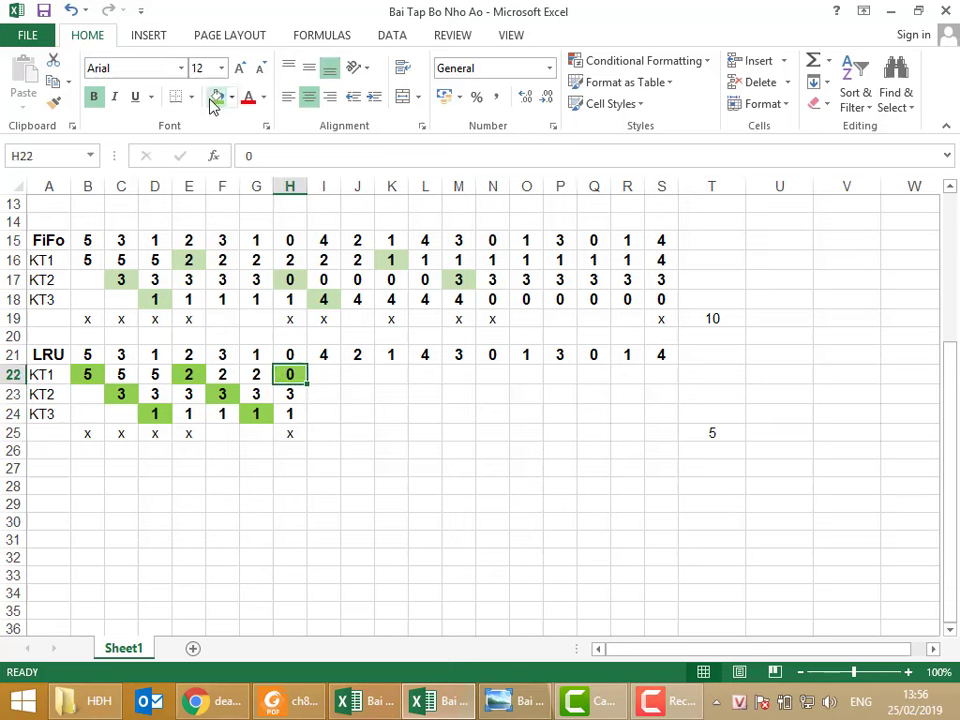
Fill the LRU frames for the eighth reference with 0, 4 and 1 in I22:I24 and mark its page fault with x in I25
{"action": "left_click", "coordinate": [330, 373]}
{"action": "type", "text": "0"}
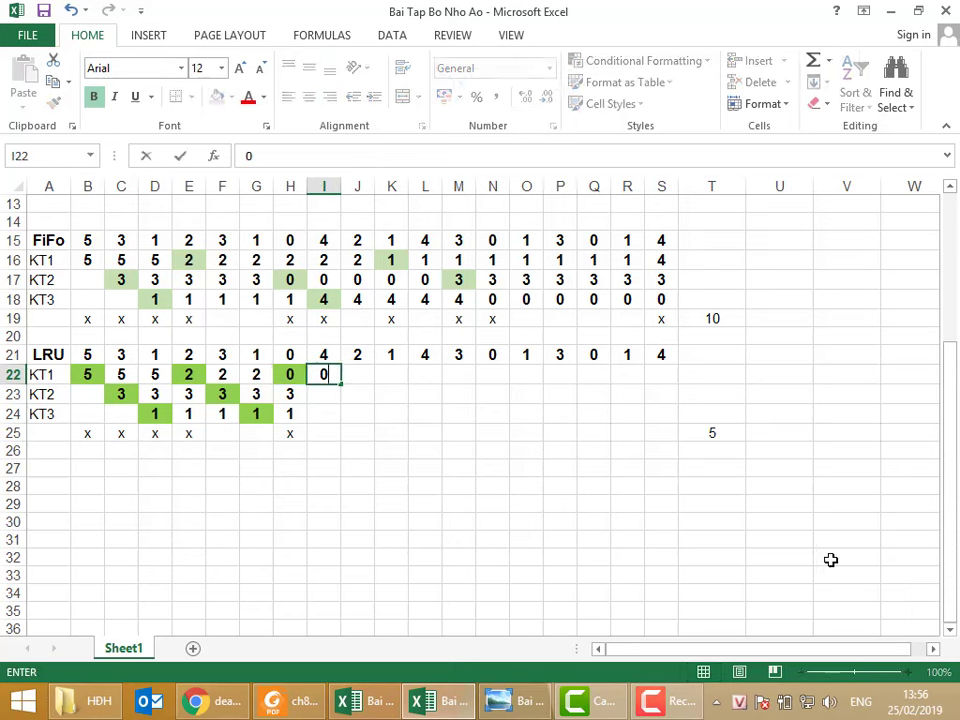
{"action": "key", "text": "Return"}
{"action": "type", "text": "4"}
{"action": "key", "text": "Return"}
{"action": "type", "text": "1"}
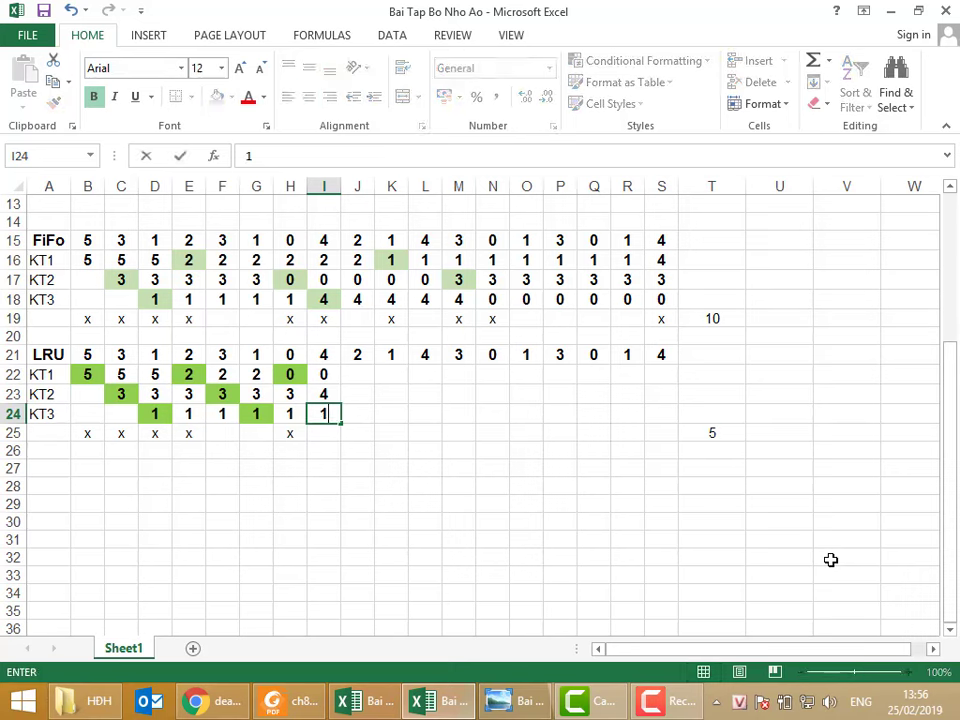
{"action": "key", "text": "Return"}
{"action": "type", "text": "x"}
Highlight the newly loaded page 4 in I23 with the same green fill
{"action": "key", "text": "Up"}
{"action": "key", "text": "Right"}
{"action": "key", "text": "Up"}
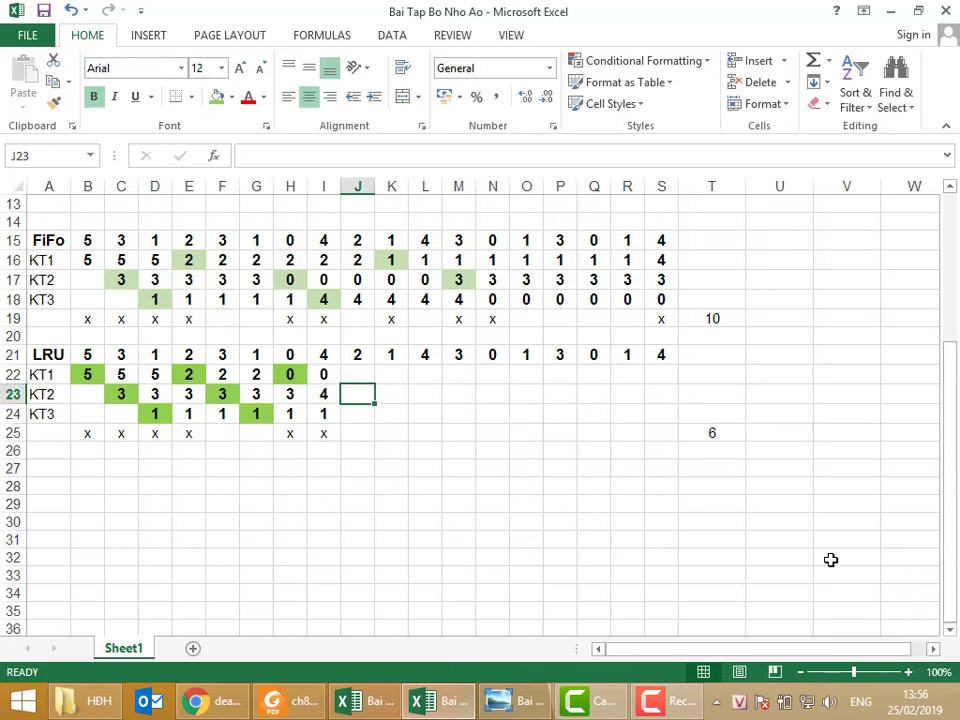
{"action": "key", "text": "Left"}
{"action": "left_click", "coordinate": [217, 97]}
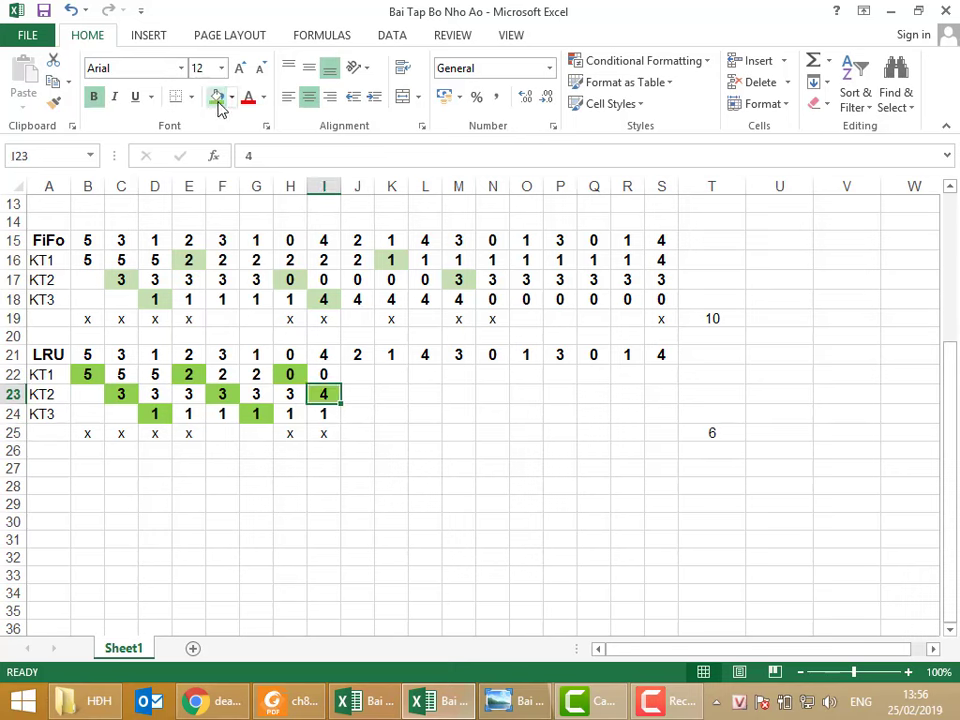
Enter 2, 4 and 2 in J22:J24 as the LRU frames for the ninth reference
{"action": "left_click", "coordinate": [350, 377]}
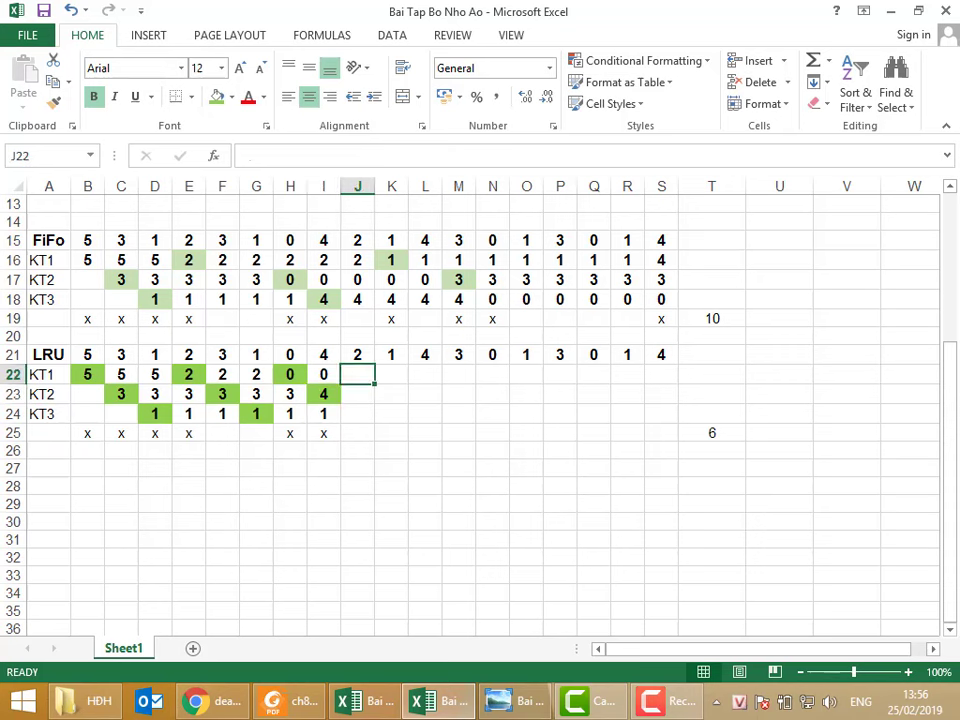
{"action": "type", "text": "2"}
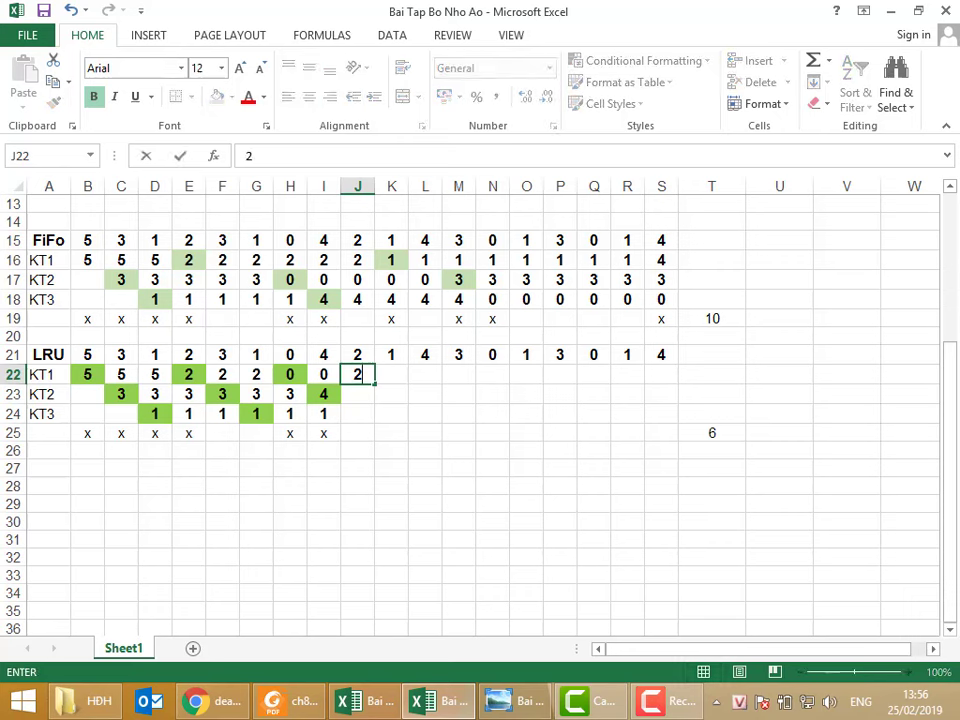
{"action": "key", "text": "Return"}
{"action": "type", "text": "4"}
{"action": "key", "text": "Return"}
{"action": "type", "text": "2"}
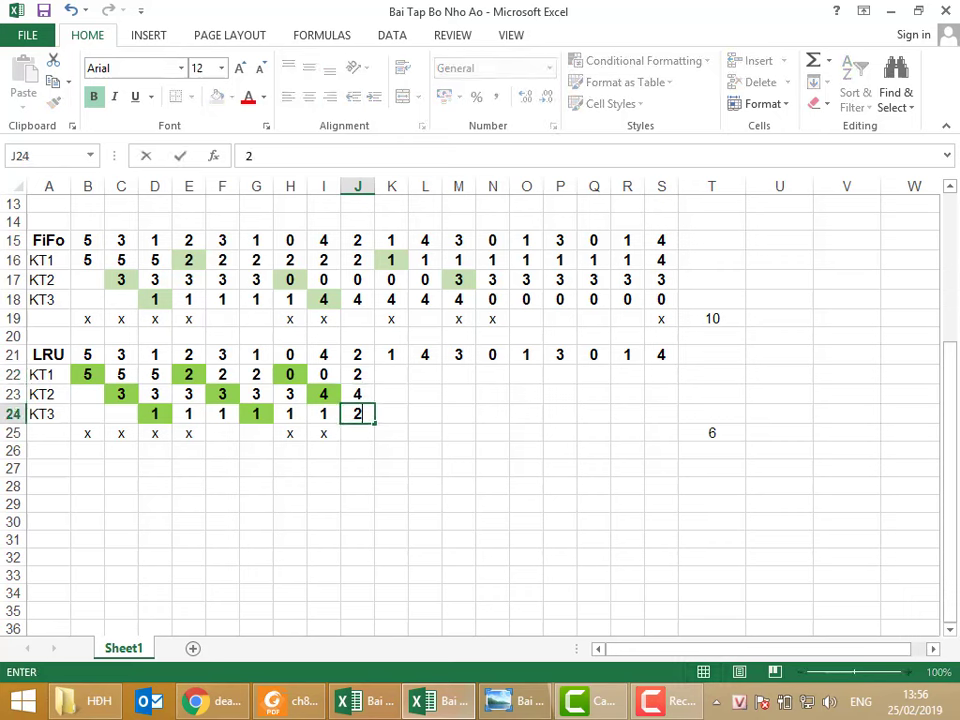
{"action": "key", "text": "Return"}
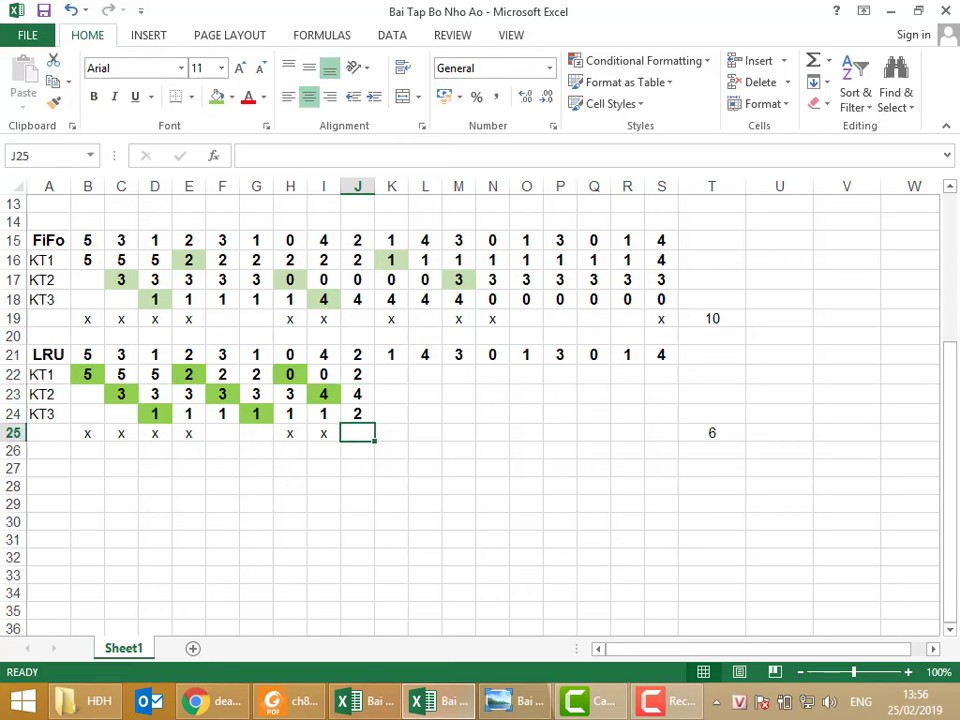
Correct the first LRU frame of the ninth reference in J22 to 0
{"action": "key", "text": "Up"}
{"action": "key", "text": "Up"}
{"action": "key", "text": "Up"}
{"action": "type", "text": "0"}
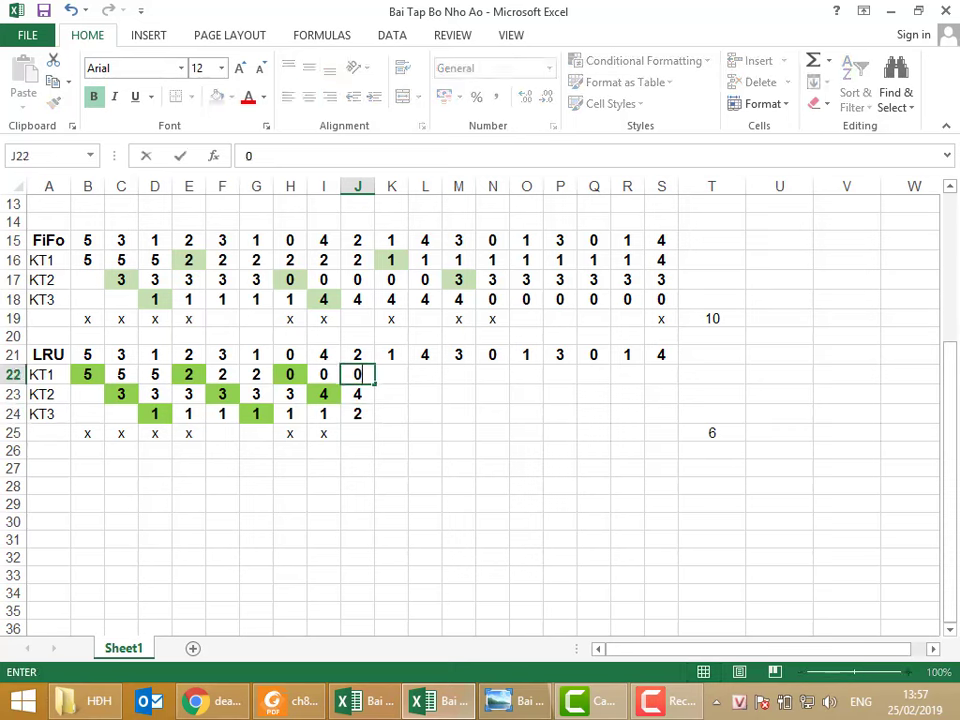
Mark the ninth reference's page fault with x in J25 and highlight the newly loaded page 2 in J24 with the same green fill
{"action": "key", "text": "Down"}
{"action": "key", "text": "Down"}
{"action": "key", "text": "Down"}
{"action": "type", "text": "x"}
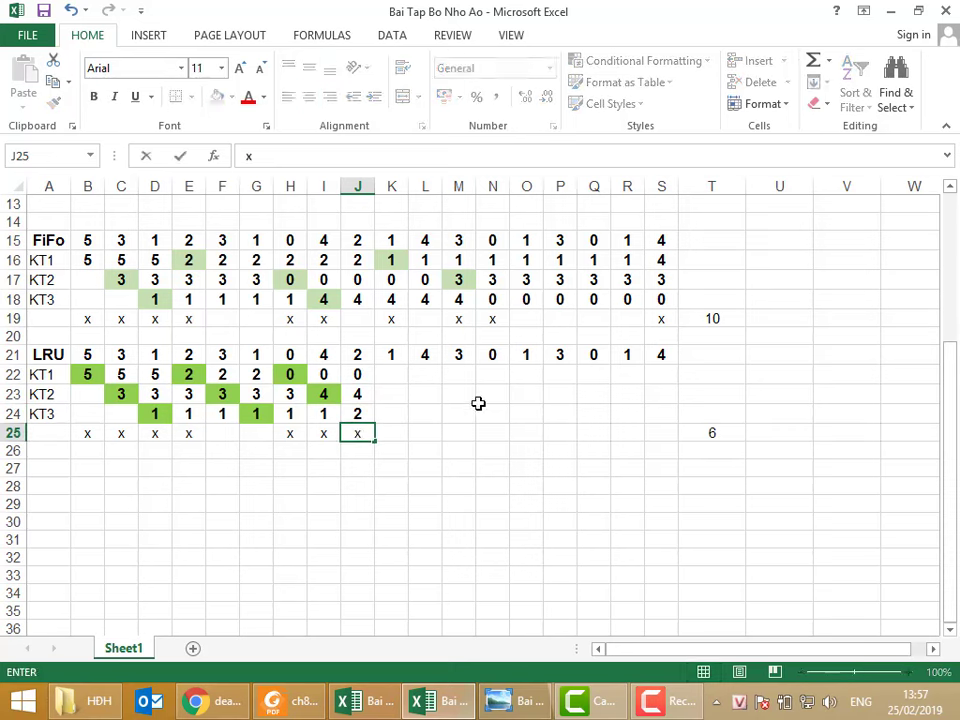
{"action": "left_click", "coordinate": [360, 414]}
{"action": "left_click", "coordinate": [216, 96]}
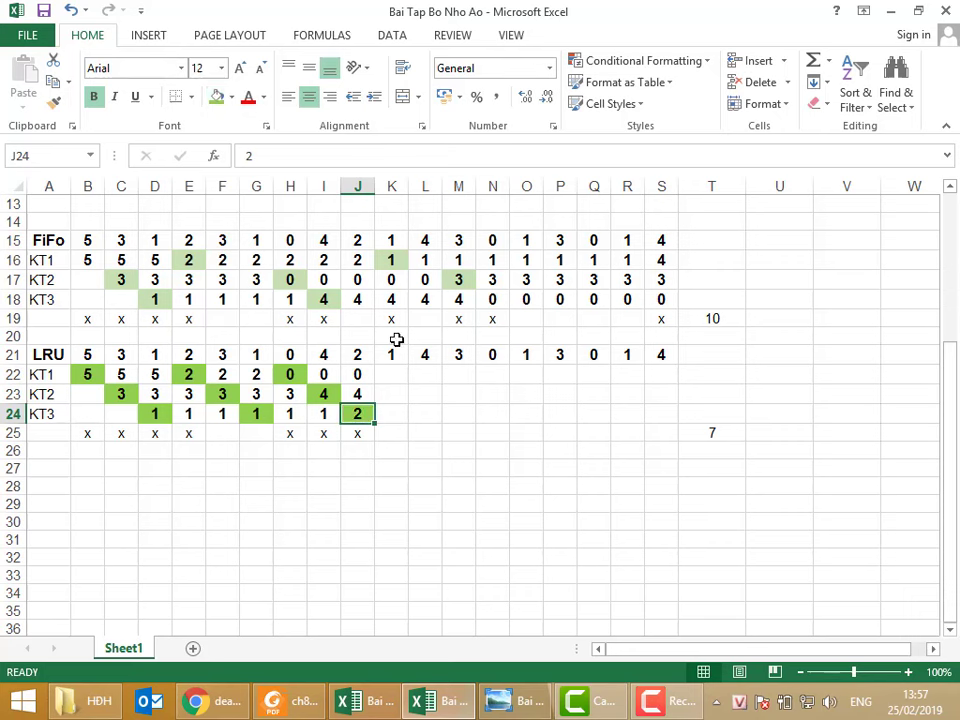
Fill the LRU frames for the tenth reference with 1, 4 and 2 in K22:K24 and mark its page fault with x in K25
{"action": "left_click", "coordinate": [397, 372]}
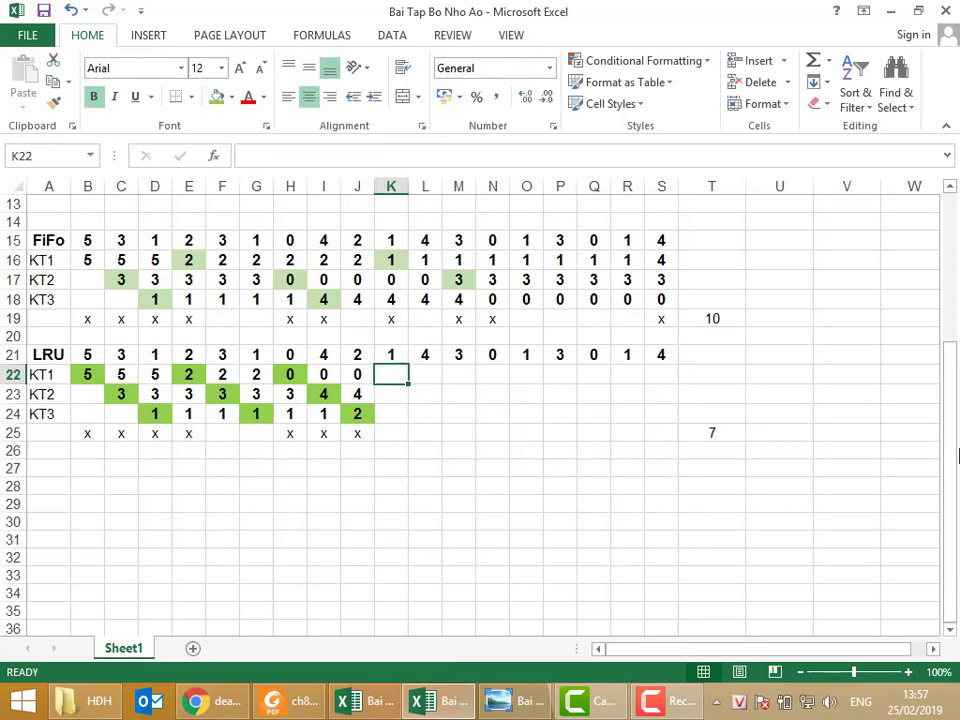
{"action": "type", "text": "1"}
{"action": "key", "text": "Return"}
{"action": "type", "text": "4"}
{"action": "key", "text": "Return"}
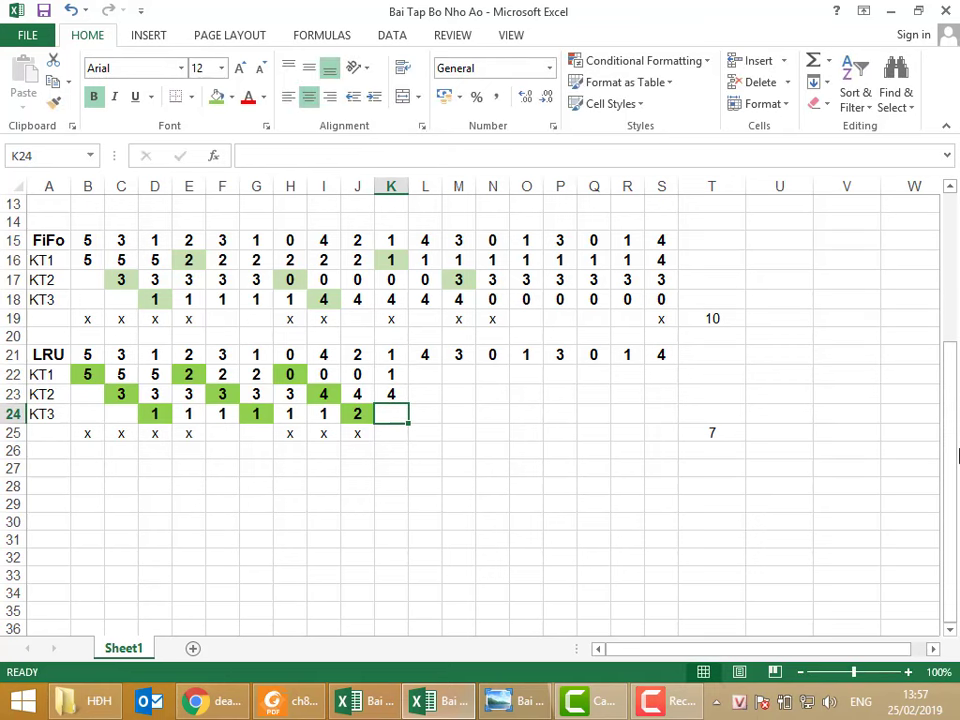
{"action": "type", "text": "2"}
{"action": "key", "text": "Return"}
{"action": "type", "text": "x"}
{"action": "key", "text": "Tab"}
Highlight the newly loaded page 1 in K22 with the same green fill
{"action": "key", "text": "Up"}
{"action": "key", "text": "Up"}
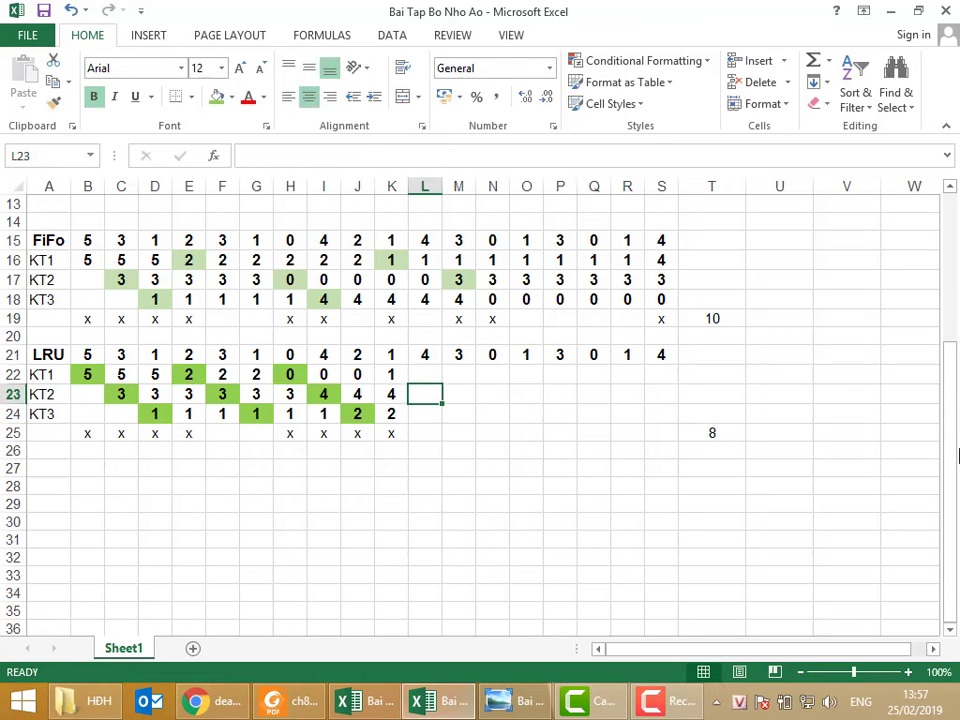
{"action": "key", "text": "Up"}
{"action": "key", "text": "Left"}
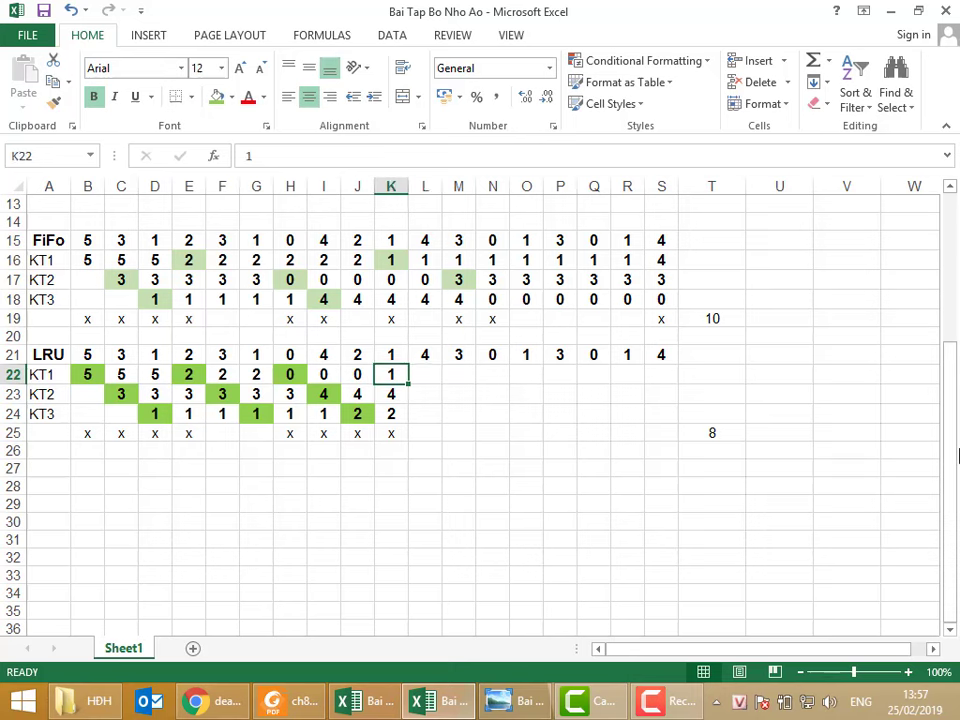
{"action": "left_click", "coordinate": [216, 96]}
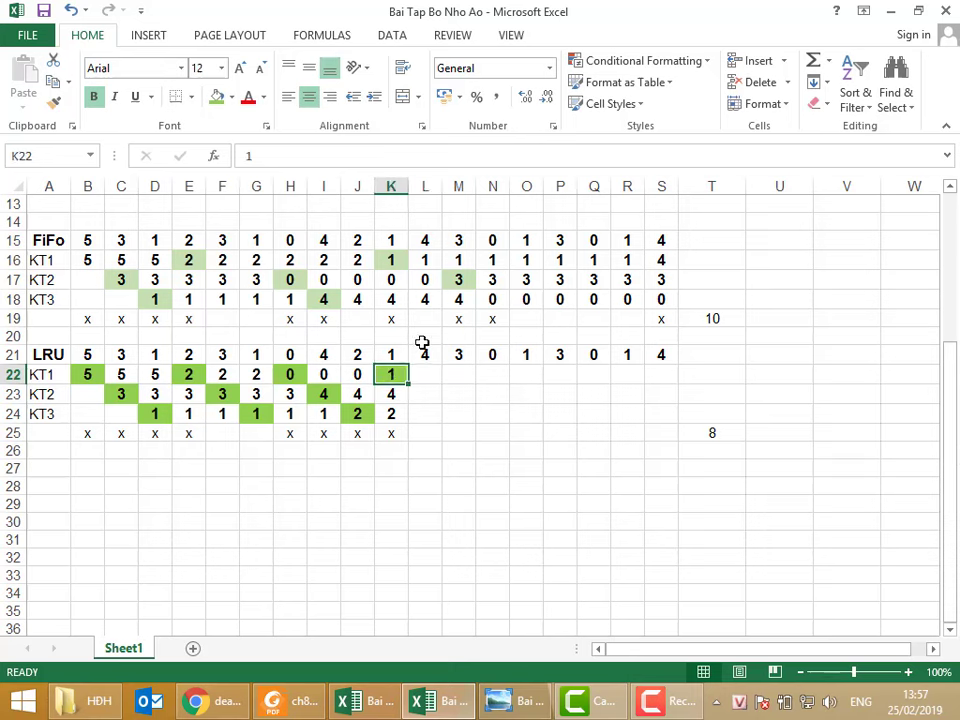
Fill the LRU frames for the eleventh reference with 1, 4 and 2 in L22:L24 and highlight the referenced page 4 in L23 green
{"action": "left_click", "coordinate": [424, 374]}
{"action": "type", "text": "1"}
{"action": "key", "text": "Return"}
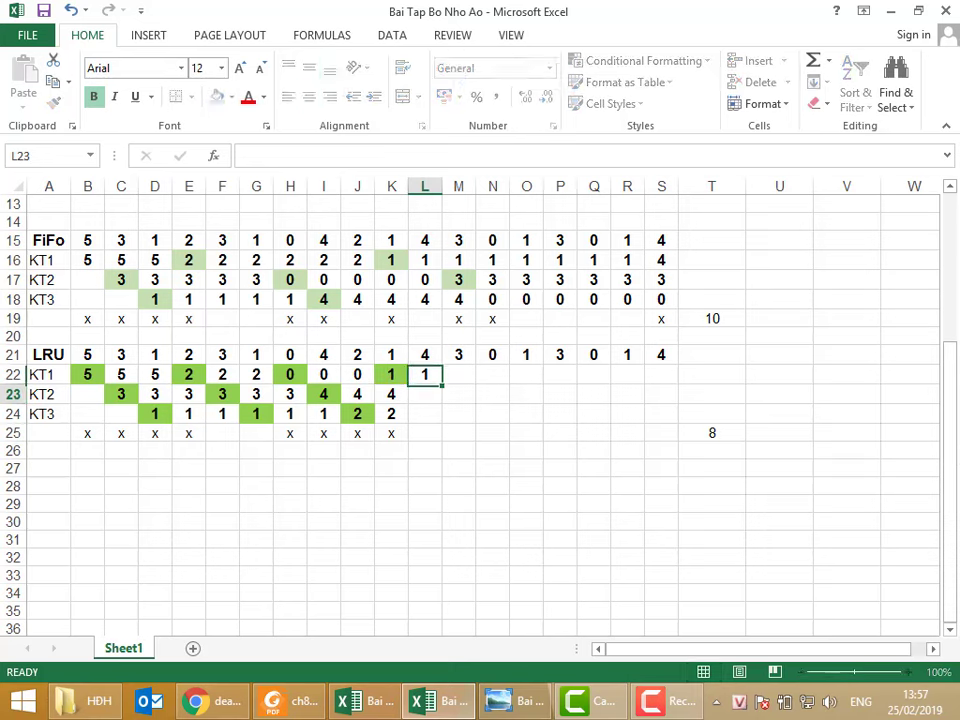
{"action": "type", "text": "4"}
{"action": "key", "text": "Return"}
{"action": "type", "text": "2"}
{"action": "key", "text": "Up"}
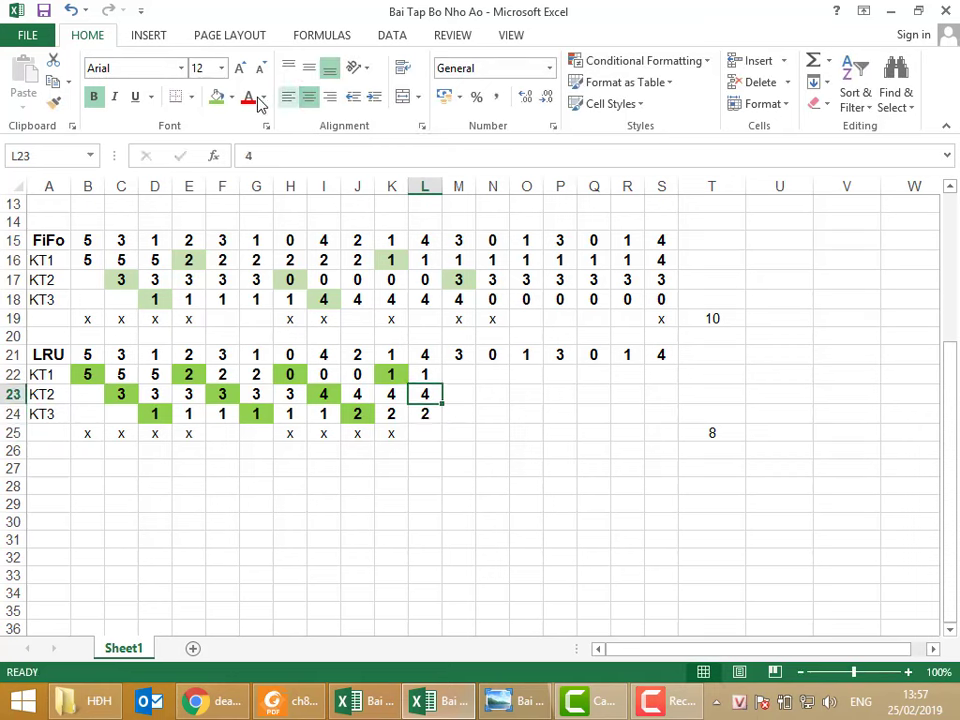
{"action": "left_click", "coordinate": [217, 97]}
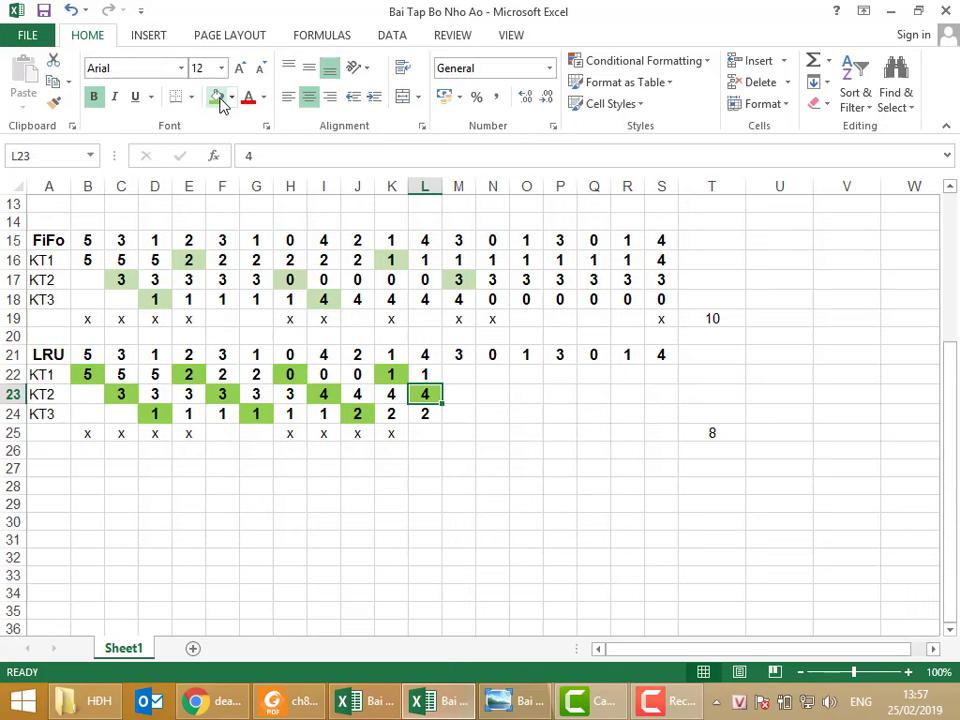
{"action": "left_click", "coordinate": [455, 373]}
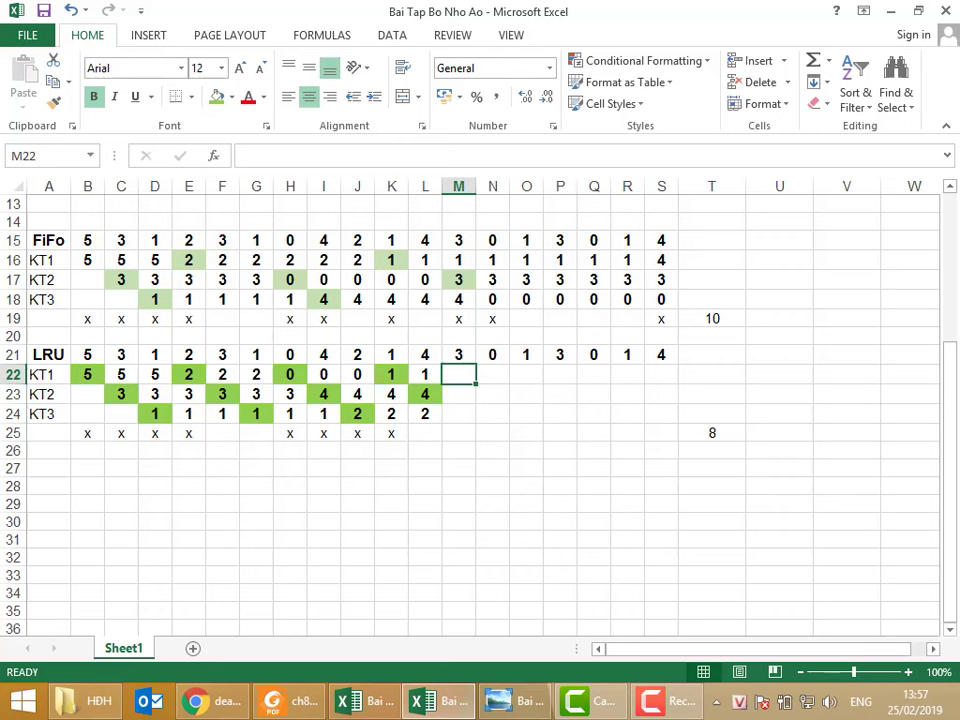
{"action": "left_click", "coordinate": [423, 391]}
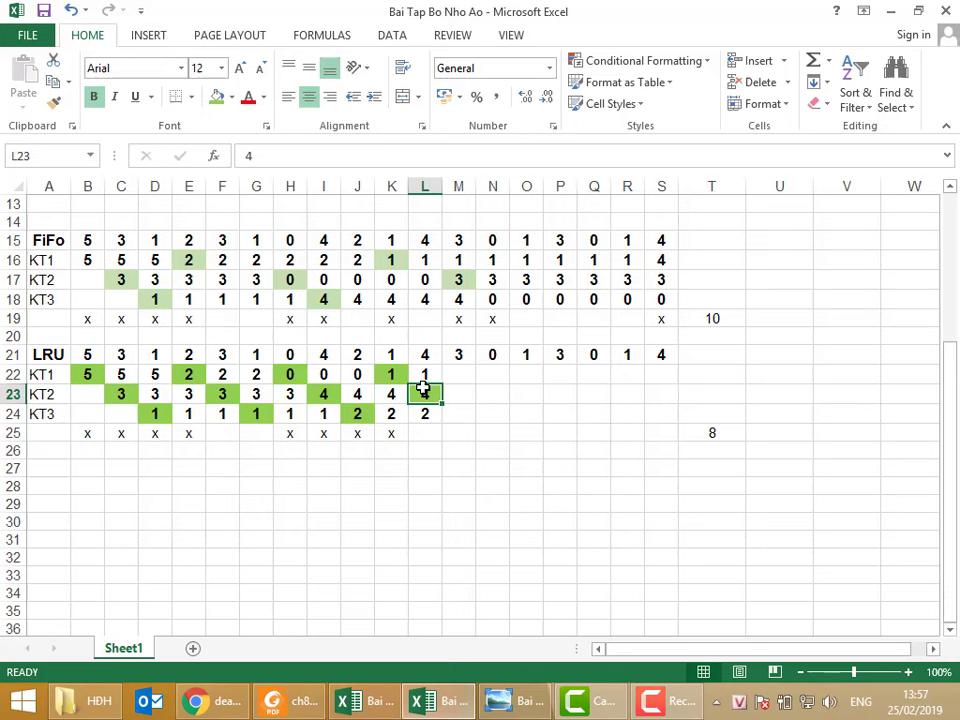
{"action": "key", "text": "F4"}
{"action": "left_click", "coordinate": [354, 411]}
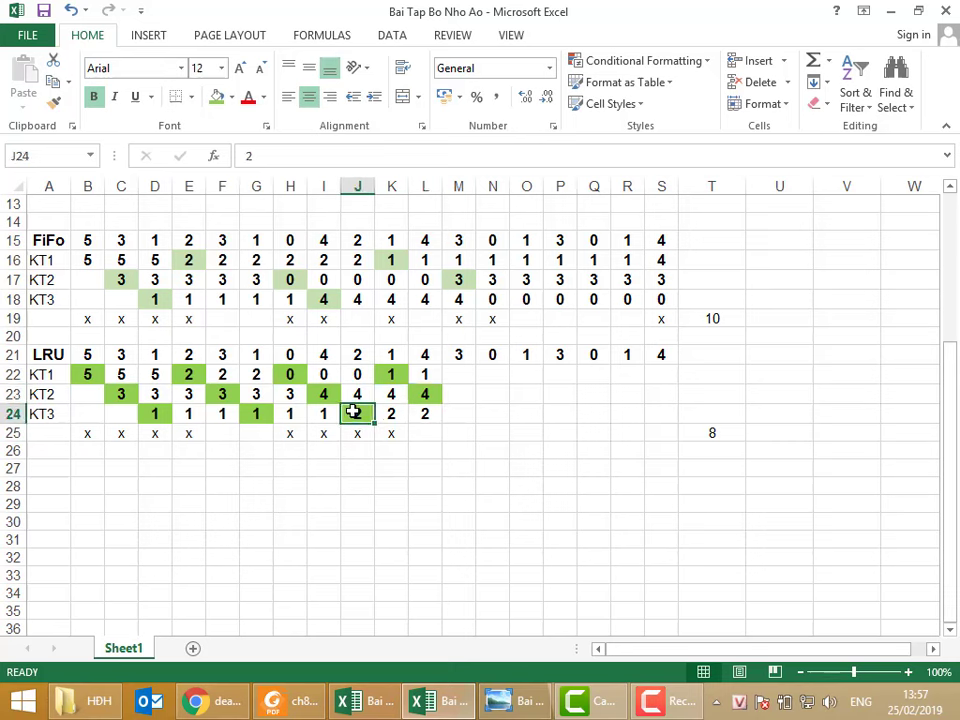
{"action": "key", "text": "F4"}
Fill the LRU frames for the twelfth reference with 1, 4 and 3 in M22:M24 and highlight the newly loaded page 3 in M24 green
{"action": "left_click", "coordinate": [460, 374]}
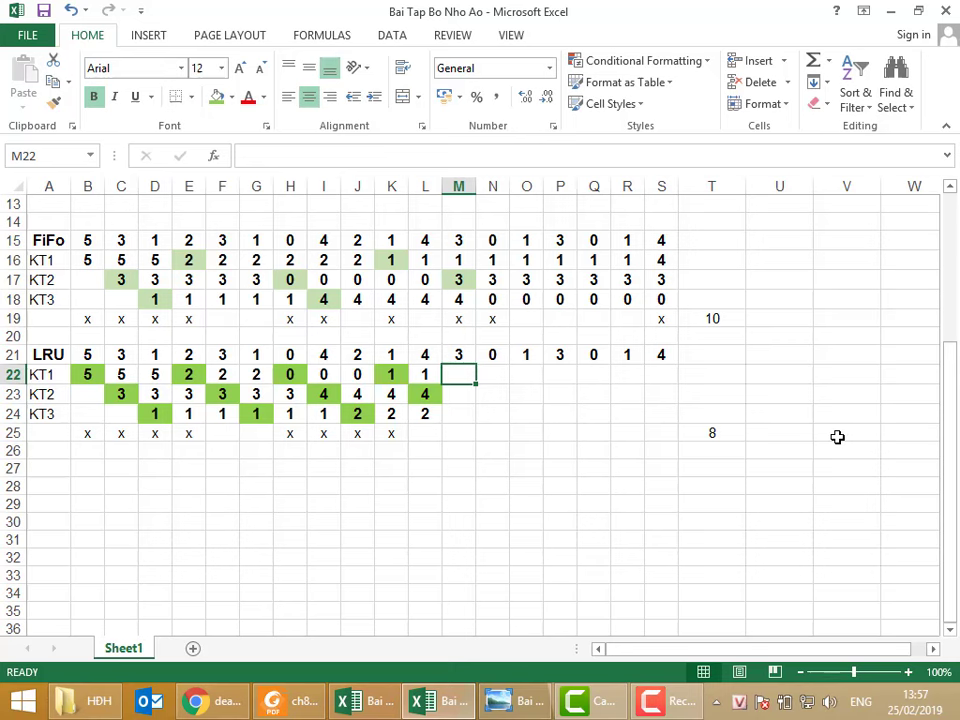
{"action": "type", "text": "1"}
{"action": "key", "text": "Return"}
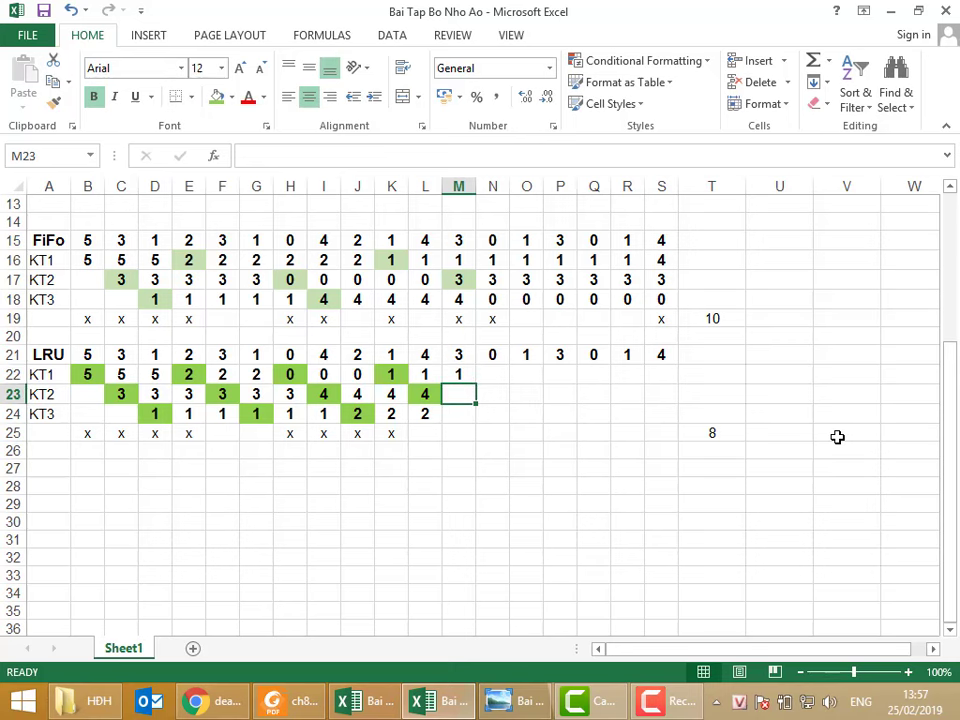
{"action": "type", "text": "4"}
{"action": "key", "text": "Return"}
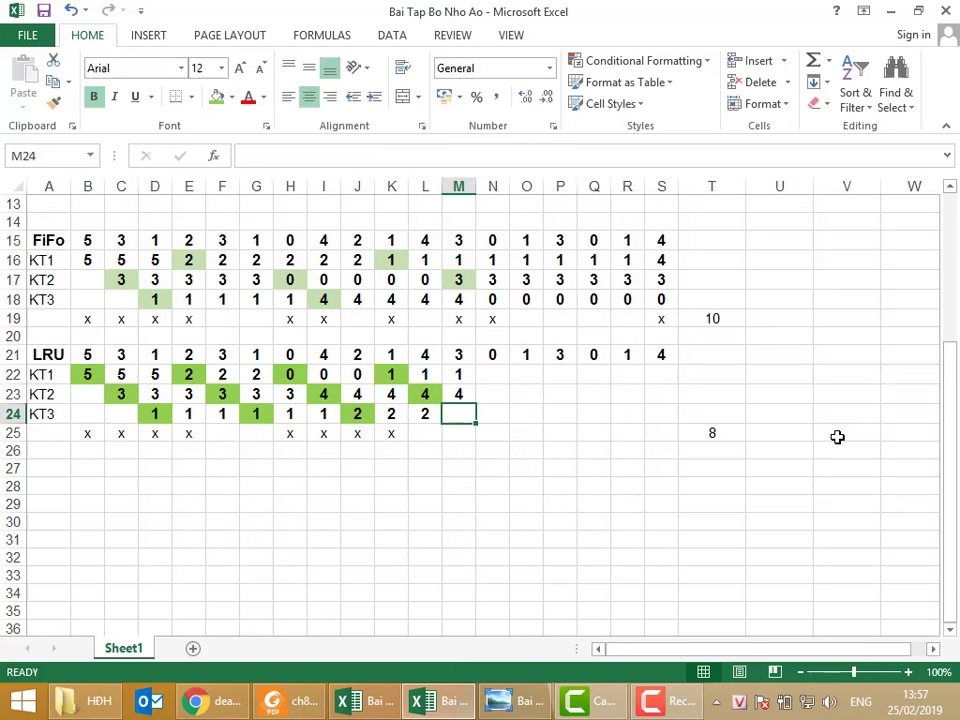
{"action": "type", "text": "3"}
{"action": "key", "text": "Up"}
{"action": "key", "text": "Down"}
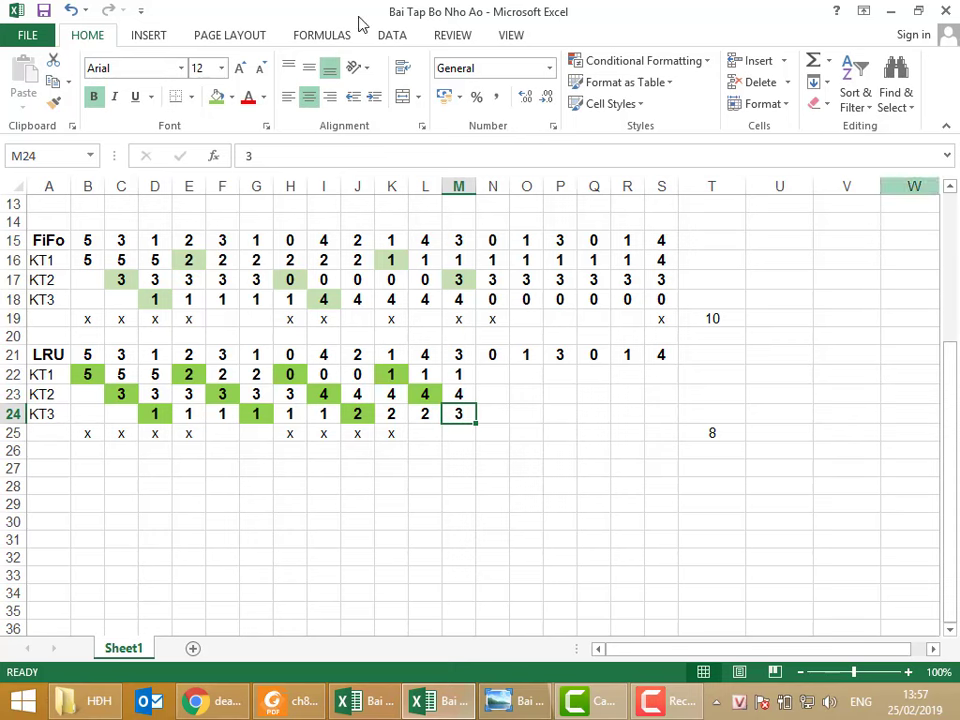
{"action": "left_click", "coordinate": [216, 96]}
Mark the twelfth reference's LRU page fault with x in M25
{"action": "left_click", "coordinate": [463, 435]}
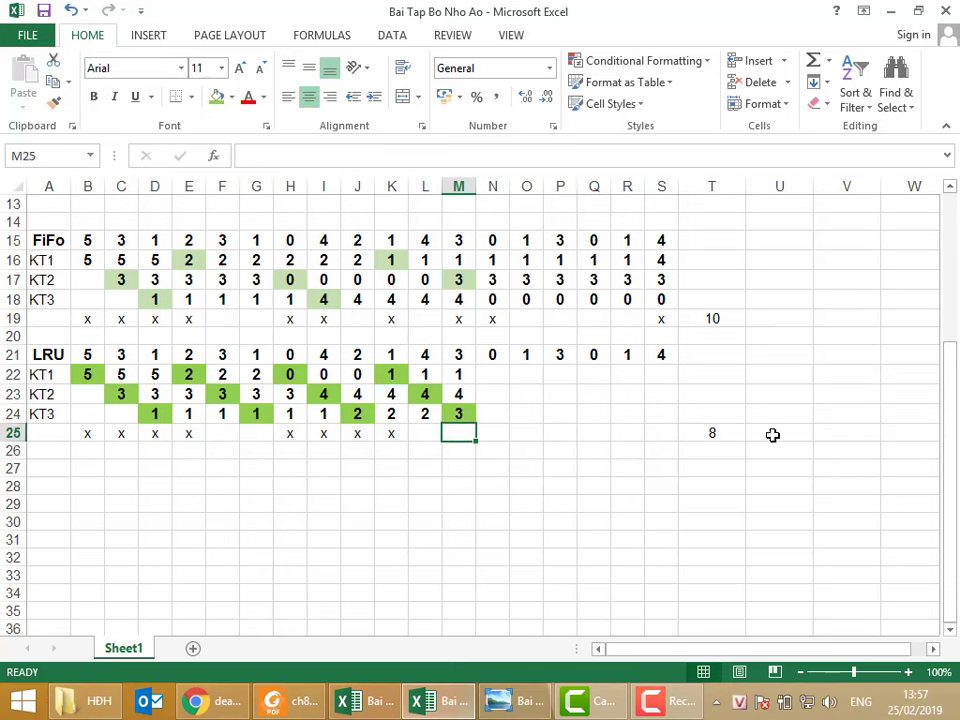
{"action": "type", "text": "x"}
{"action": "key", "text": "Tab"}
Fill the LRU frames for the thirteenth reference with 0, 4 and 3 in N22:N24 and mark its page fault with x in N25
{"action": "key", "text": "Up"}
{"action": "key", "text": "Up"}
{"action": "key", "text": "Up"}
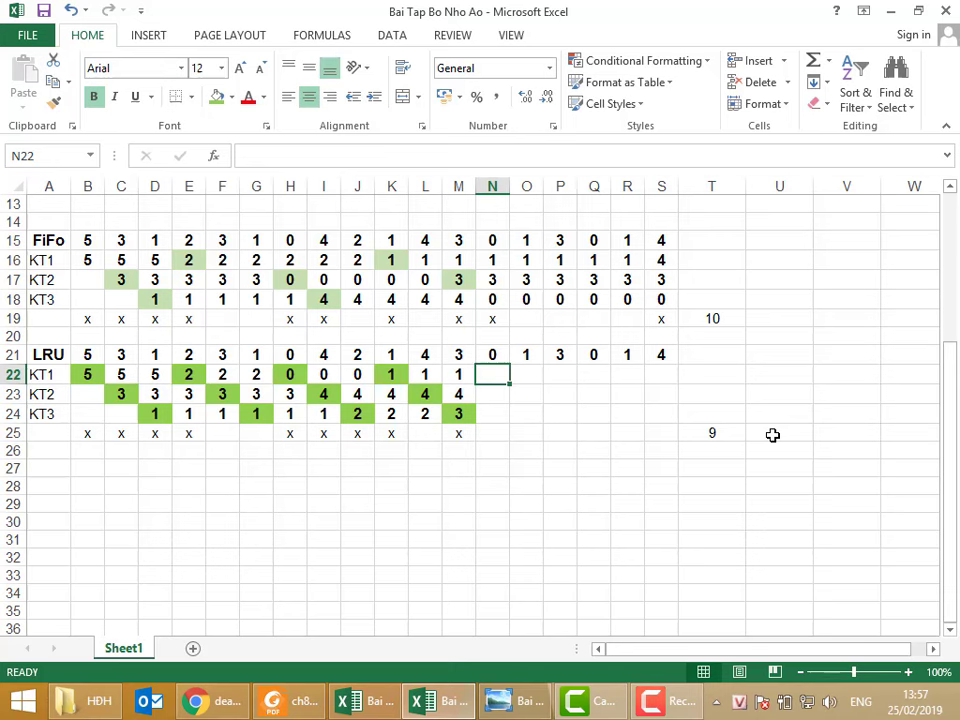
{"action": "type", "text": "0"}
{"action": "key", "text": "Return"}
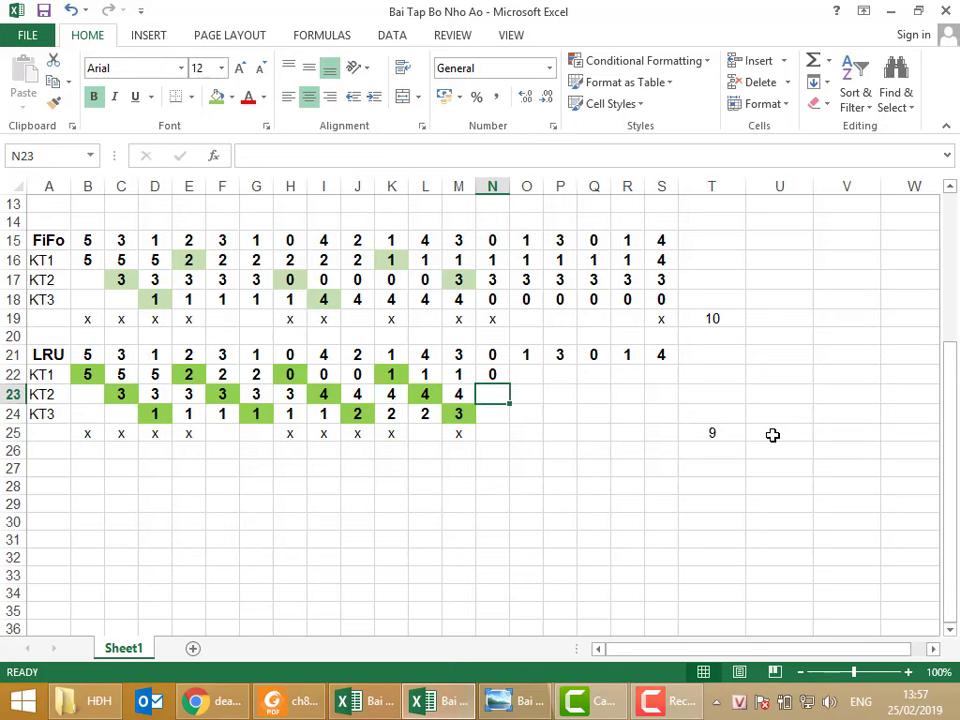
{"action": "type", "text": "4"}
{"action": "key", "text": "Return"}
{"action": "type", "text": "3"}
{"action": "key", "text": "Return"}
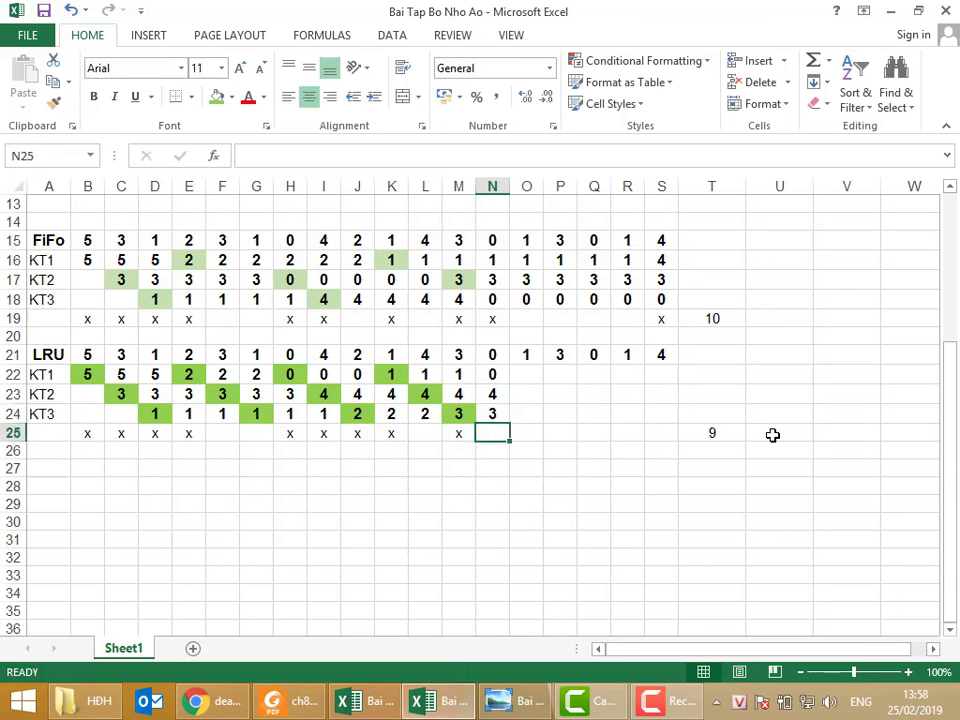
{"action": "type", "text": "x"}
Highlight the newly loaded page 0 in N22 with the same green fill
{"action": "key", "text": "Up"}
{"action": "key", "text": "Up"}
{"action": "key", "text": "Up"}
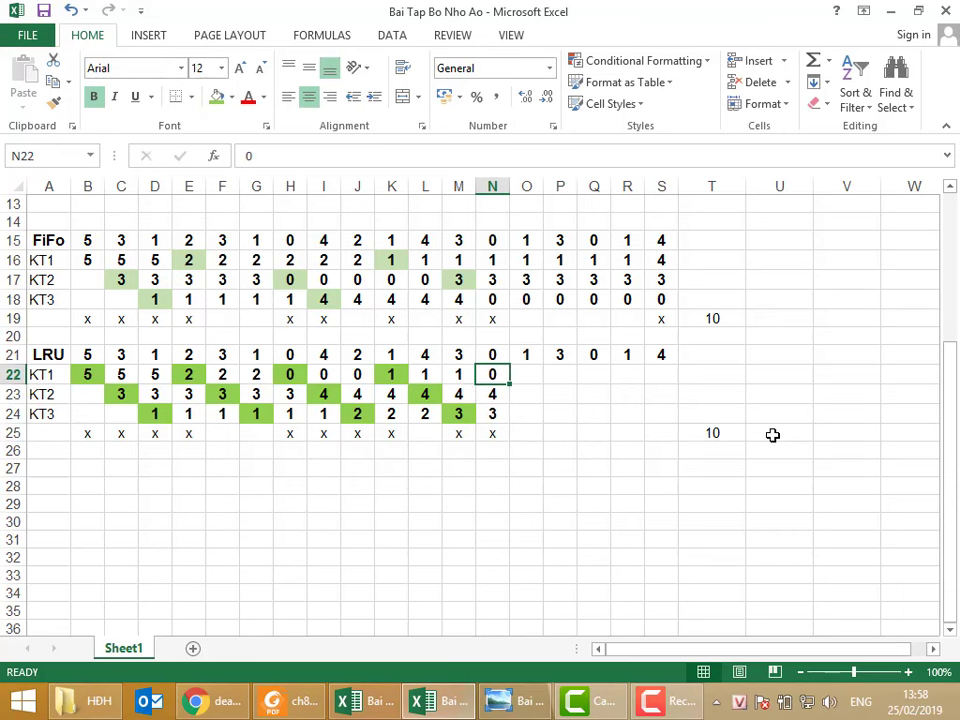
{"action": "left_click", "coordinate": [216, 96]}
Fill the LRU frames for the fourteenth reference with 0, 1 and 3 in O22:O24 and mark its page fault with x in O25
{"action": "left_click", "coordinate": [538, 374]}
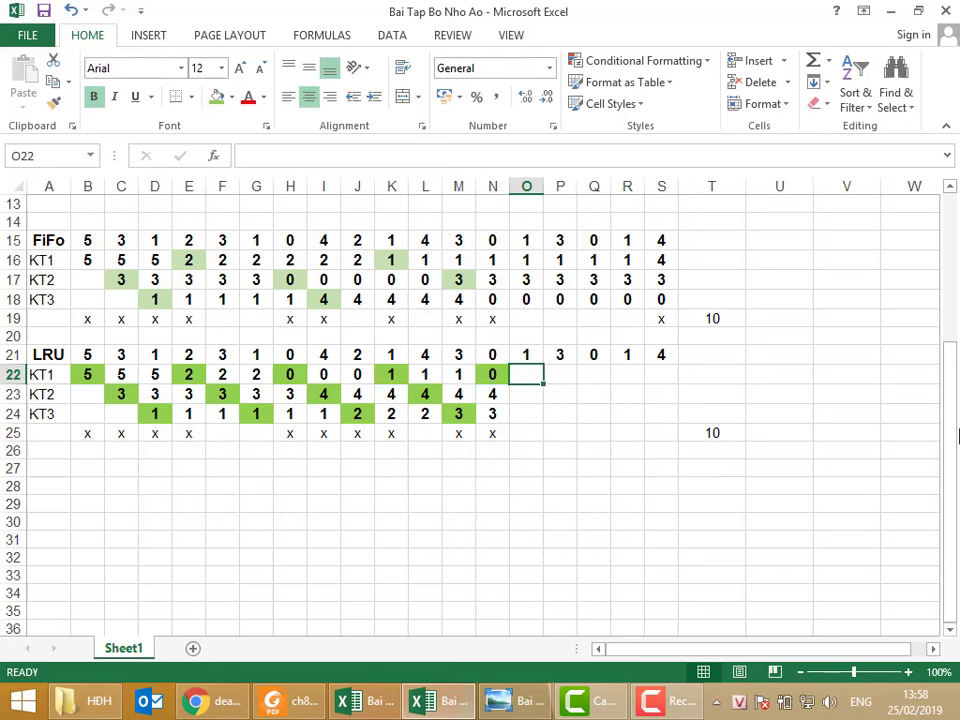
{"action": "type", "text": "0"}
{"action": "key", "text": "Return"}
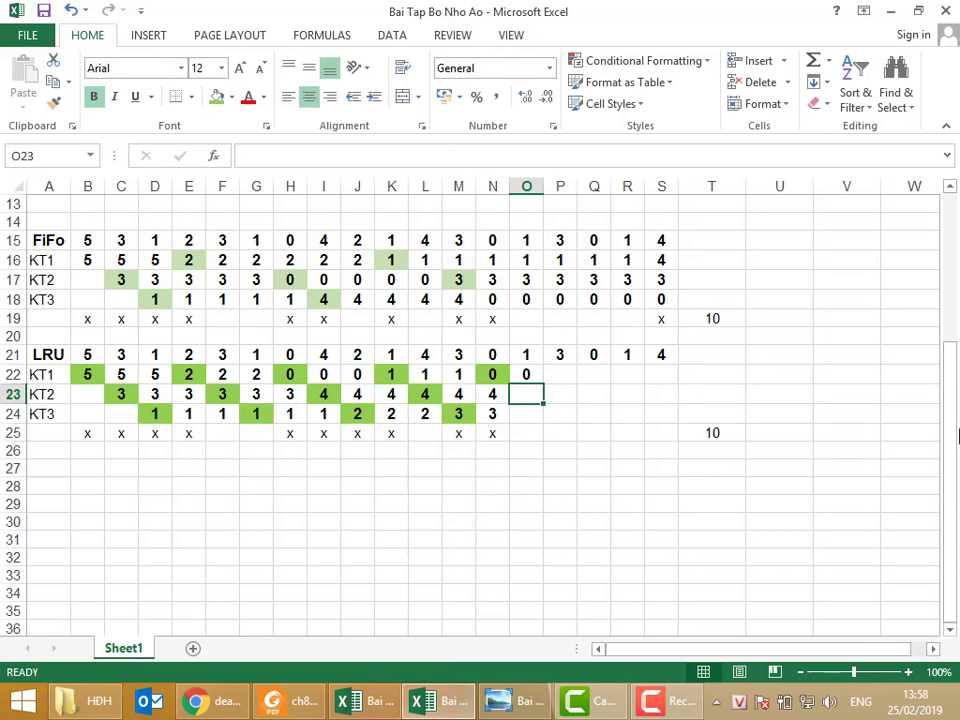
{"action": "type", "text": "1"}
{"action": "key", "text": "Return"}
{"action": "type", "text": "3"}
{"action": "key", "text": "Return"}
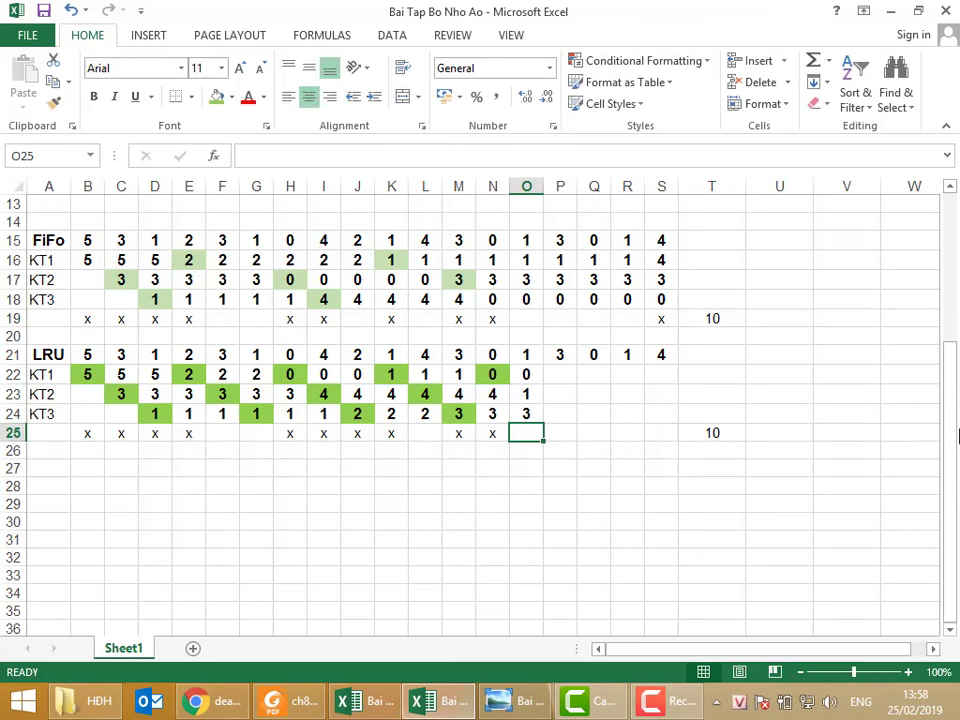
{"action": "type", "text": "x"}
Highlight the newly loaded page 1 in O23 with the same green fill
{"action": "key", "text": "Up"}
{"action": "key", "text": "Up"}
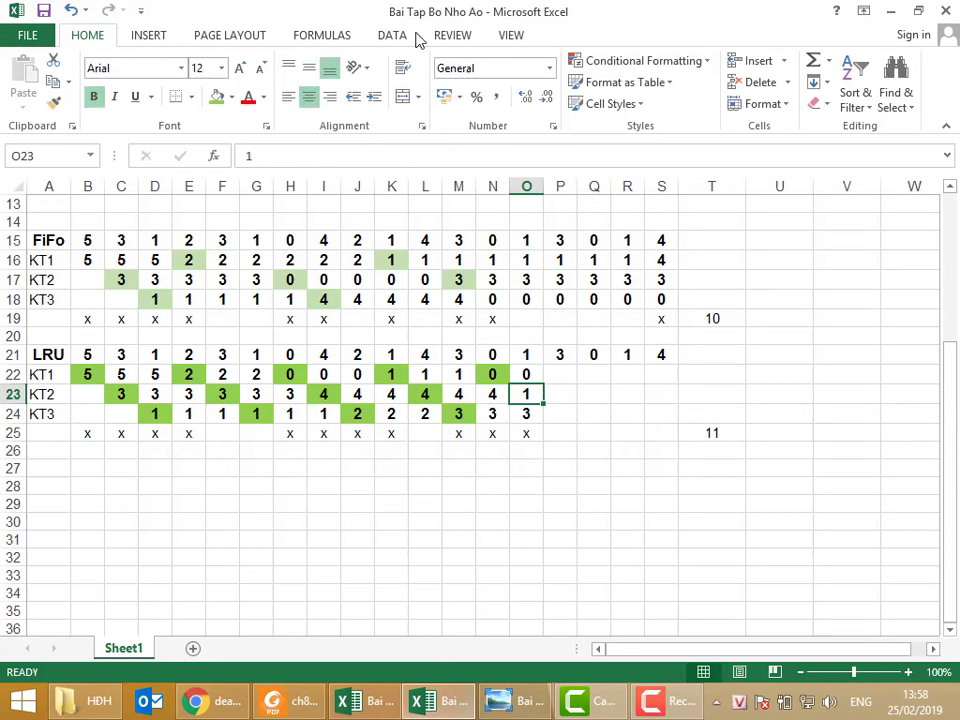
{"action": "left_click", "coordinate": [216, 96]}
Fill the LRU frames for the fifteenth reference with 0, 1 and 3 in P22:P24
{"action": "left_click", "coordinate": [560, 378]}
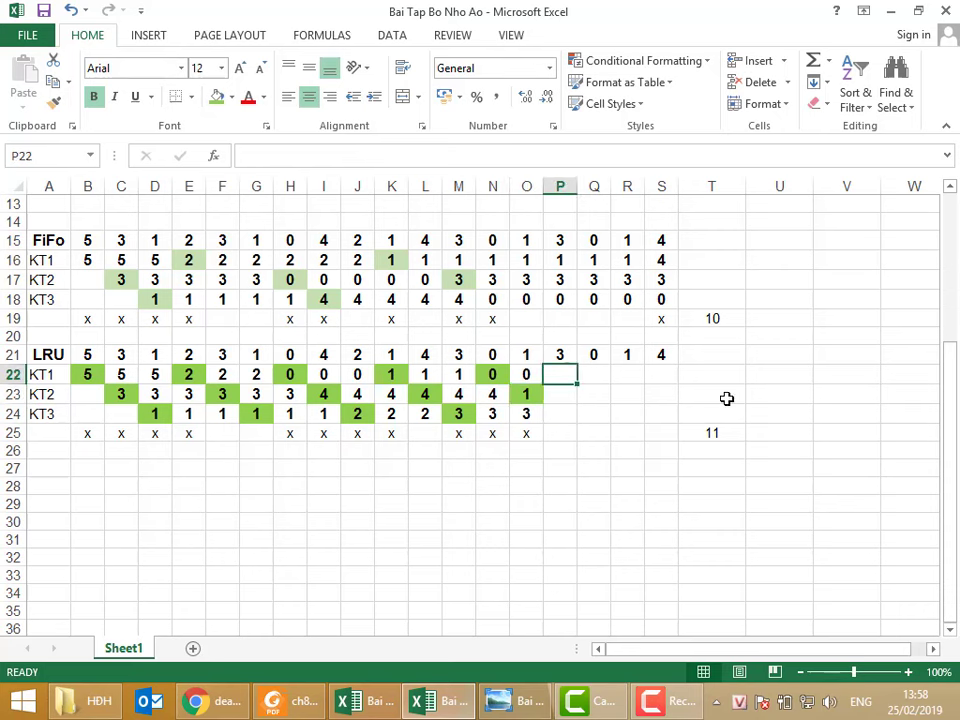
{"action": "type", "text": "0"}
{"action": "key", "text": "Return"}
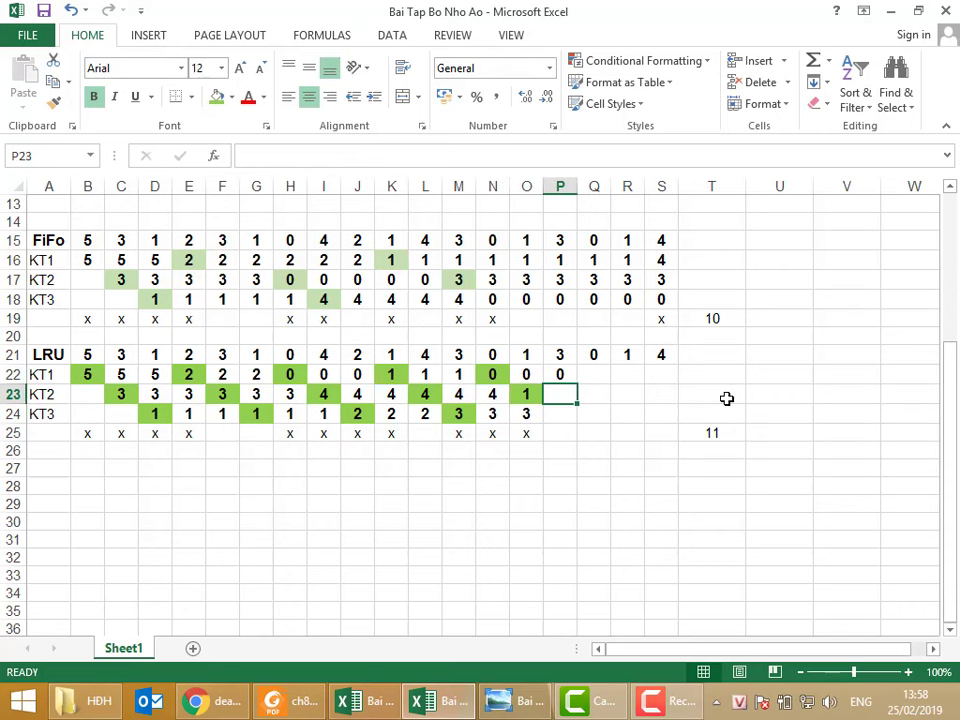
{"action": "type", "text": "1"}
{"action": "key", "text": "Return"}
{"action": "type", "text": "3"}
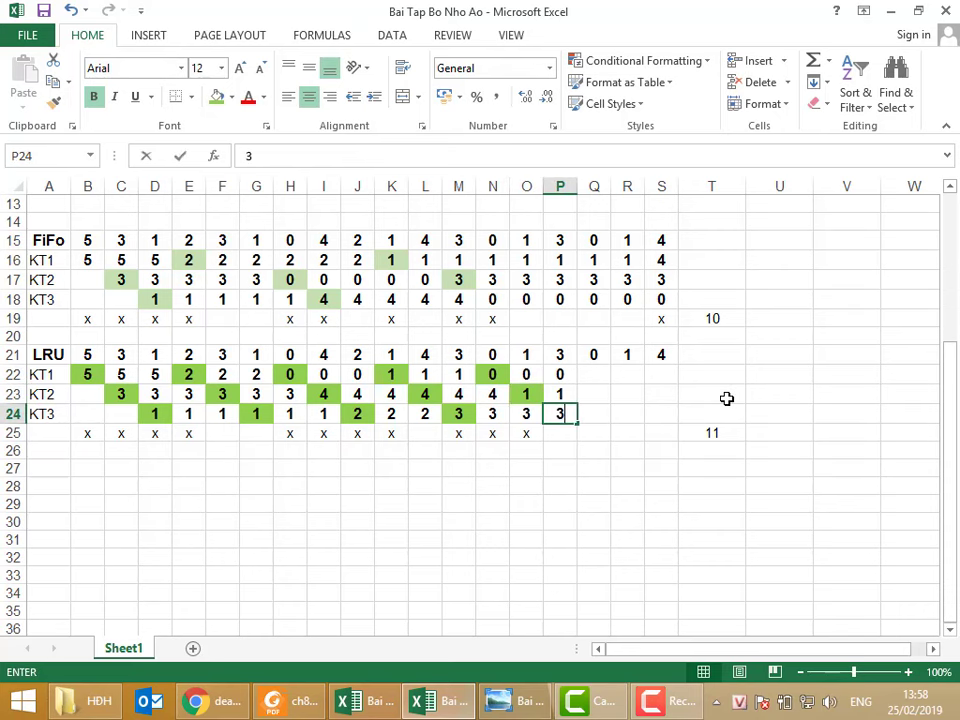
{"action": "key", "text": "Return"}
{"action": "key", "text": "Up"}
{"action": "key", "text": "Up"}
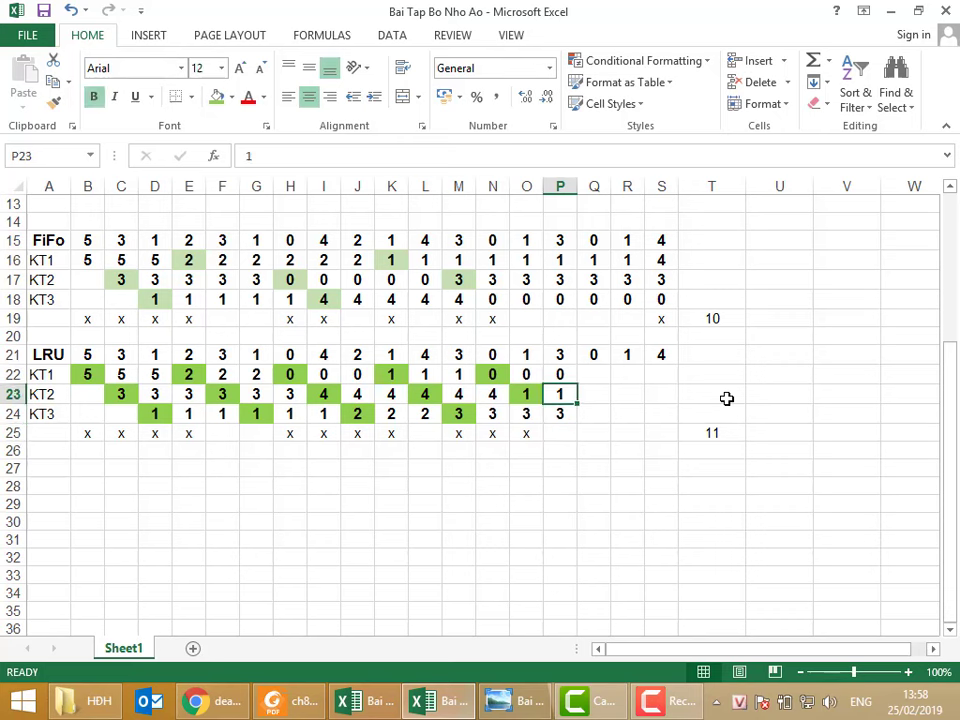
Highlight the referenced page 3 in P24 with the same green fill
{"action": "key", "text": "Down"}
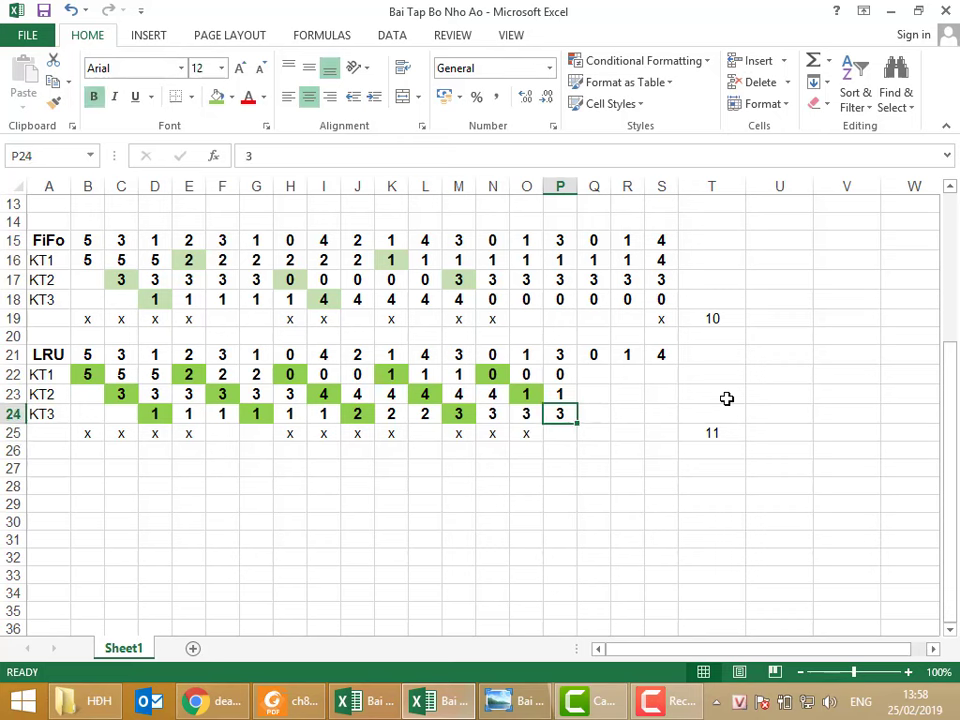
{"action": "left_click", "coordinate": [216, 97]}
Fill the LRU frames for the sixteenth reference with 0, 1 and 3 in Q22:Q24 and highlight the referenced page 0 in Q22 green
{"action": "left_click", "coordinate": [595, 376]}
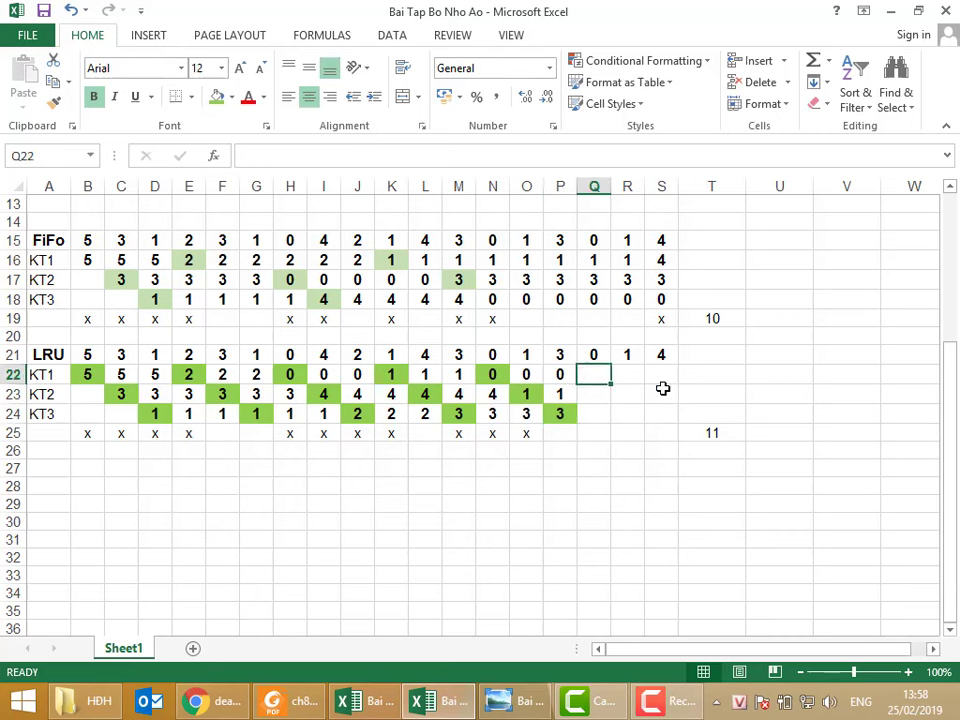
{"action": "type", "text": "0"}
{"action": "key", "text": "Return"}
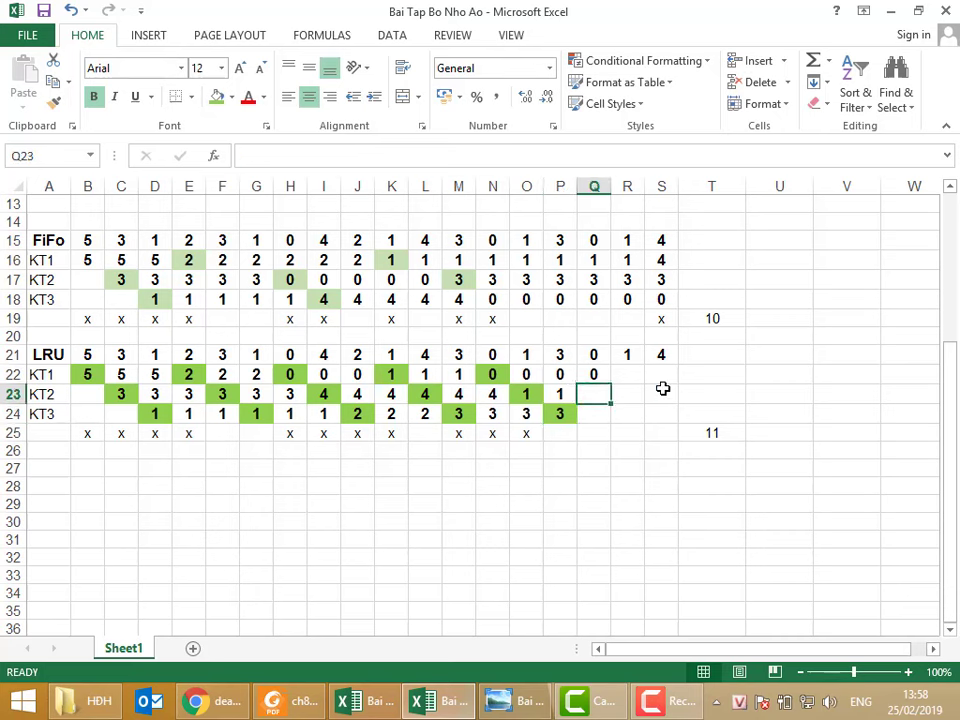
{"action": "type", "text": "1"}
{"action": "key", "text": "Return"}
{"action": "type", "text": "3"}
{"action": "key", "text": "Up"}
{"action": "key", "text": "Up"}
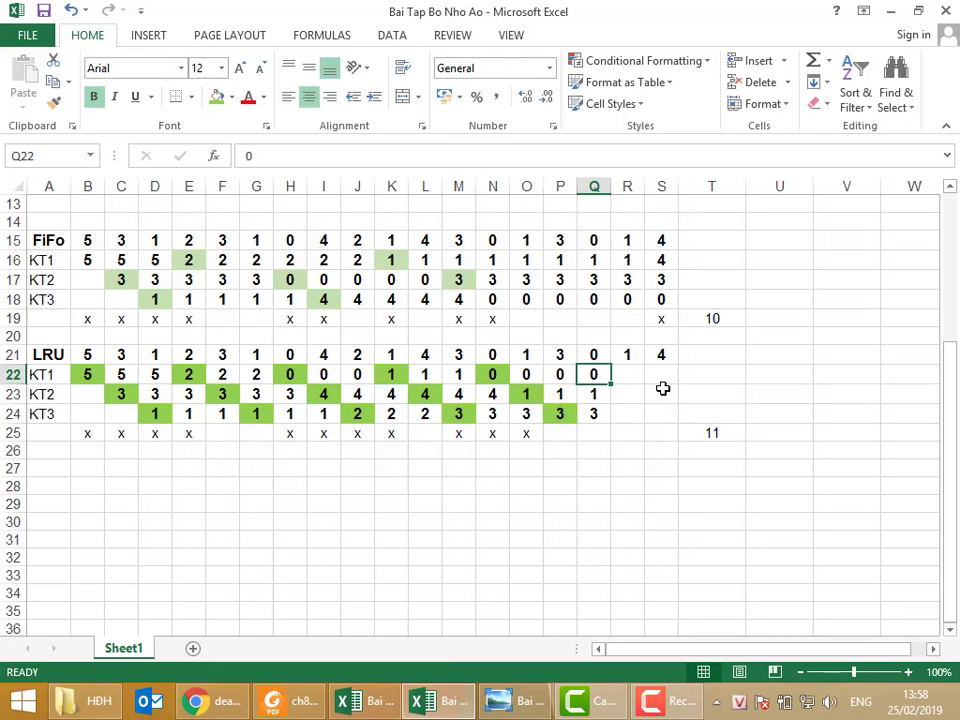
{"action": "left_click", "coordinate": [216, 97]}
Fill the LRU frames for the seventeenth reference with 0, 1 and 3 in R22:R24 and highlight the referenced page 1 in R23 green
{"action": "left_click", "coordinate": [623, 373]}
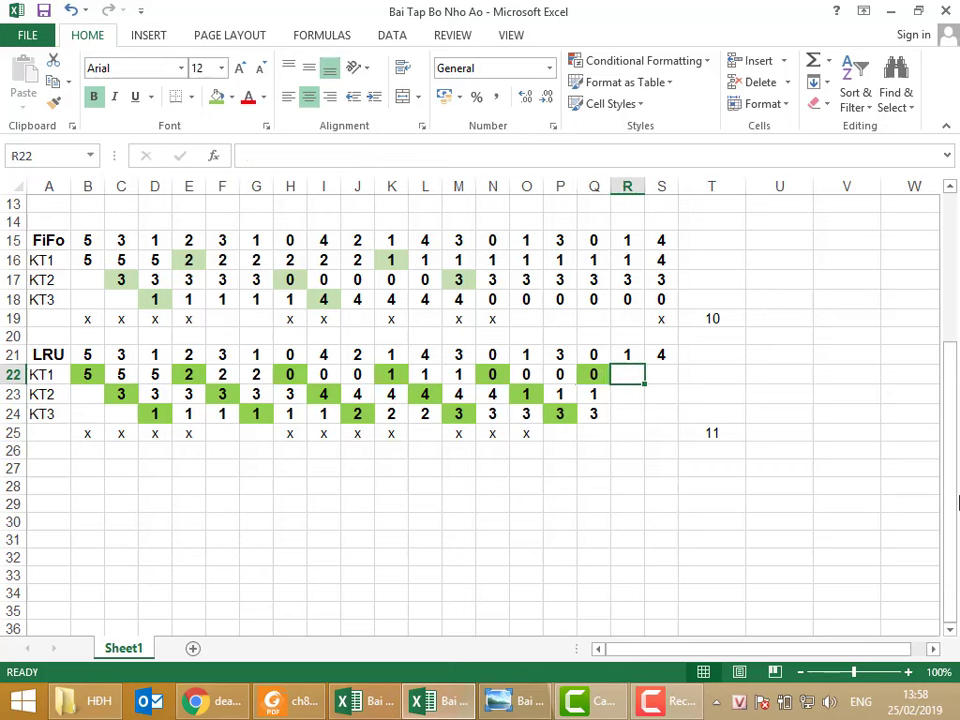
{"action": "type", "text": "0"}
{"action": "key", "text": "Return"}
{"action": "type", "text": "1"}
{"action": "key", "text": "Return"}
{"action": "type", "text": "3"}
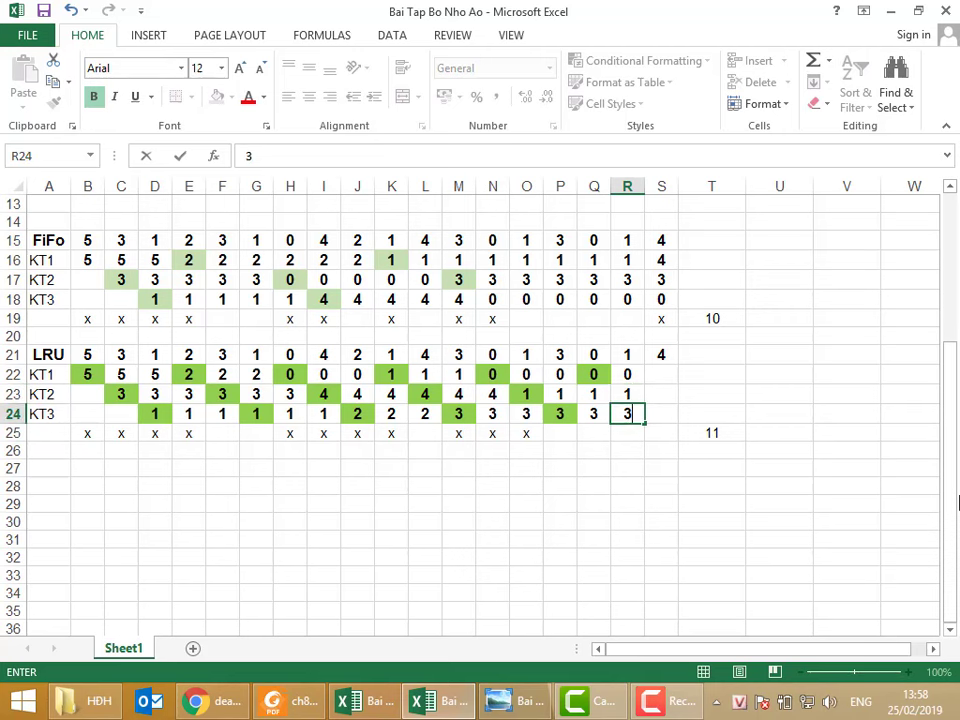
{"action": "key", "text": "Up"}
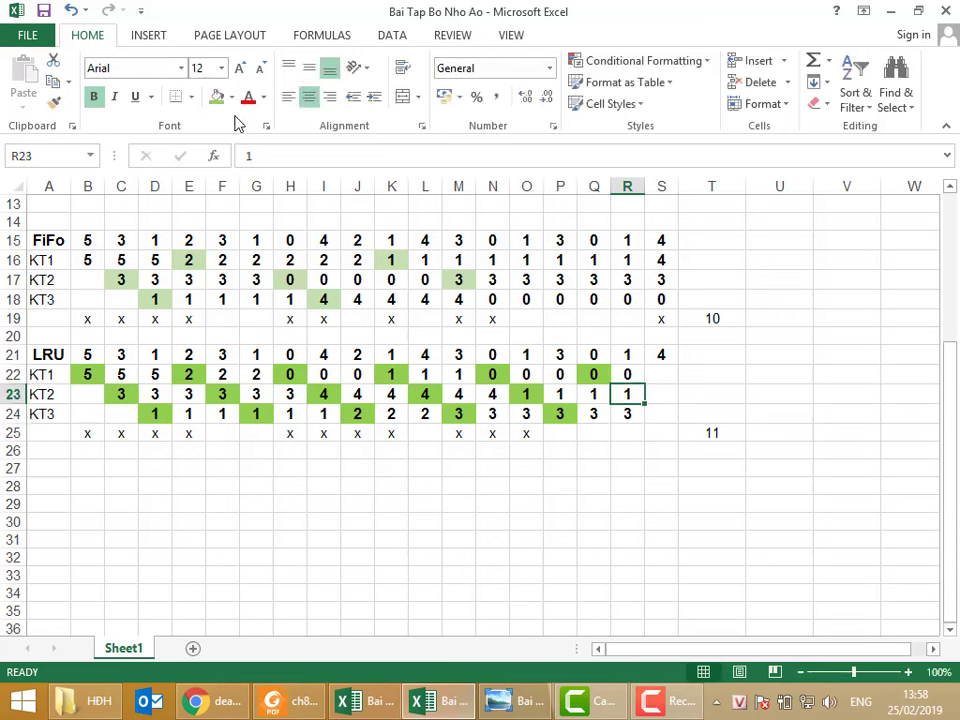
{"action": "left_click", "coordinate": [215, 97]}
Fill the LRU frames for the last reference with 0, 1 and 4 in S22:S24 and mark its page fault with x in S25
{"action": "left_click", "coordinate": [662, 372]}
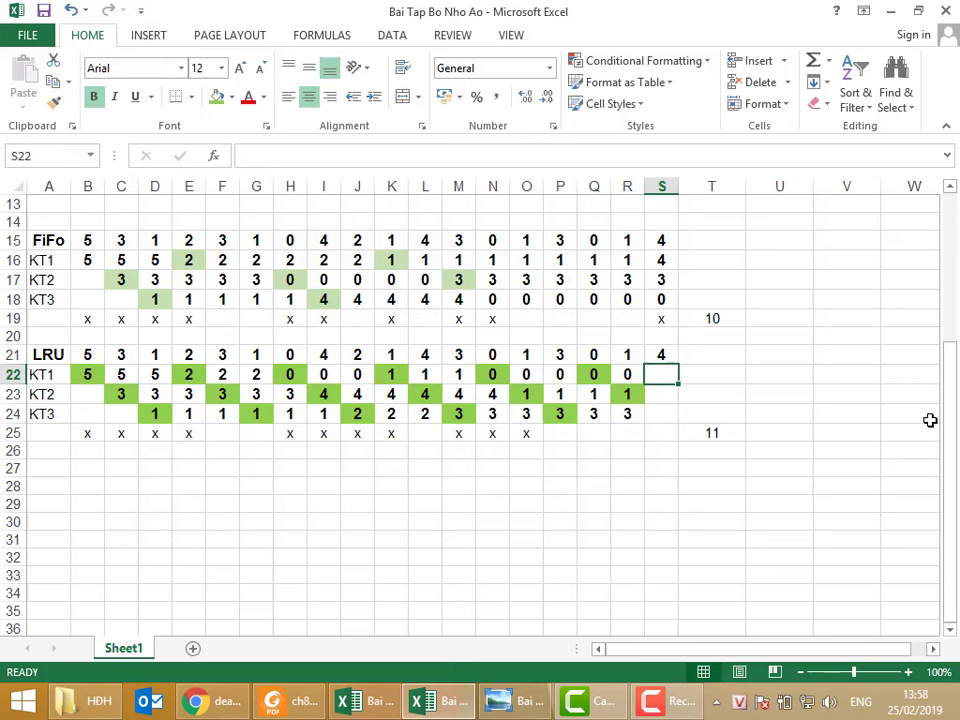
{"action": "type", "text": "0"}
{"action": "key", "text": "Return"}
{"action": "type", "text": "1"}
{"action": "key", "text": "Return"}
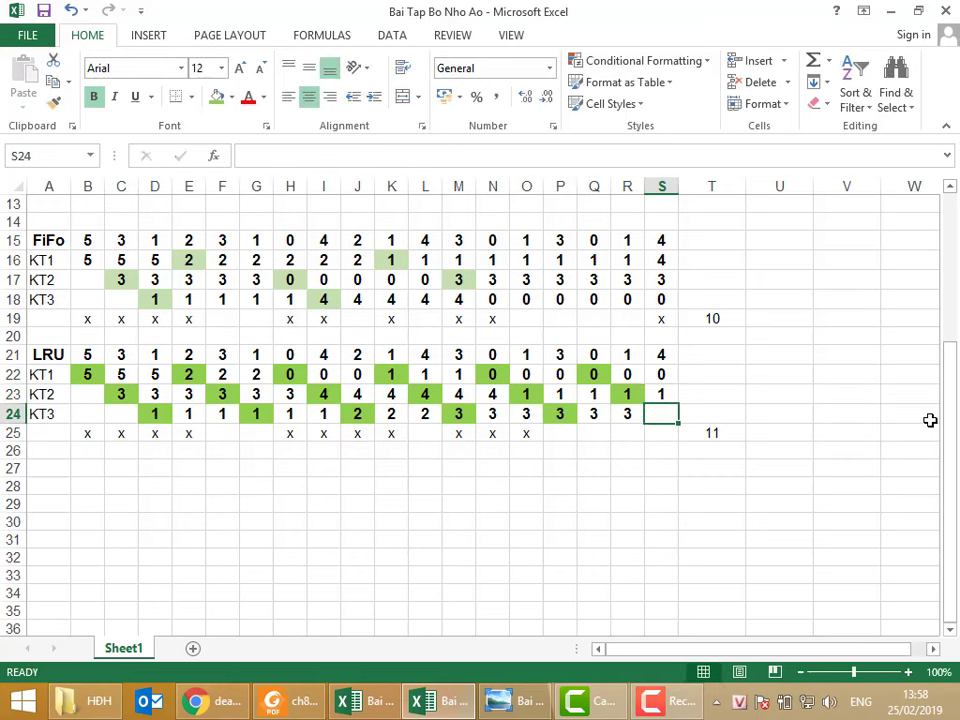
{"action": "type", "text": "3"}
{"action": "key", "text": "Return"}
{"action": "key", "text": "Up"}
{"action": "type", "text": "4"}
{"action": "key", "text": "Return"}
{"action": "type", "text": "x"}
Highlight the newly loaded page 4 in S24 with the same green fill and select the LRU fault count in T25
{"action": "key", "text": "Up"}
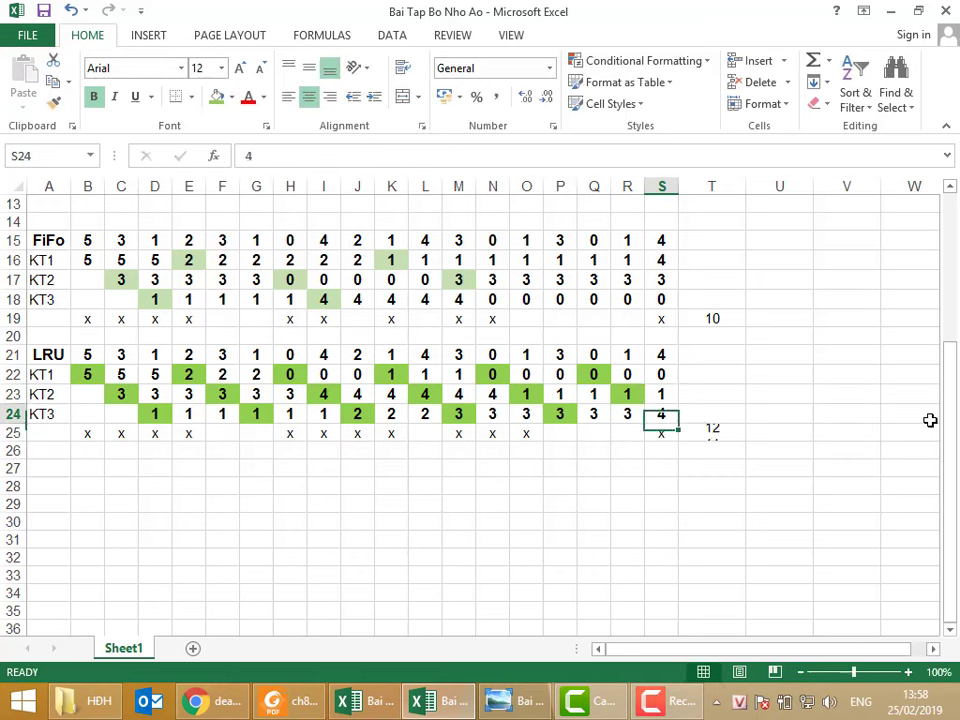
{"action": "key", "text": "Up"}
{"action": "key", "text": "Down"}
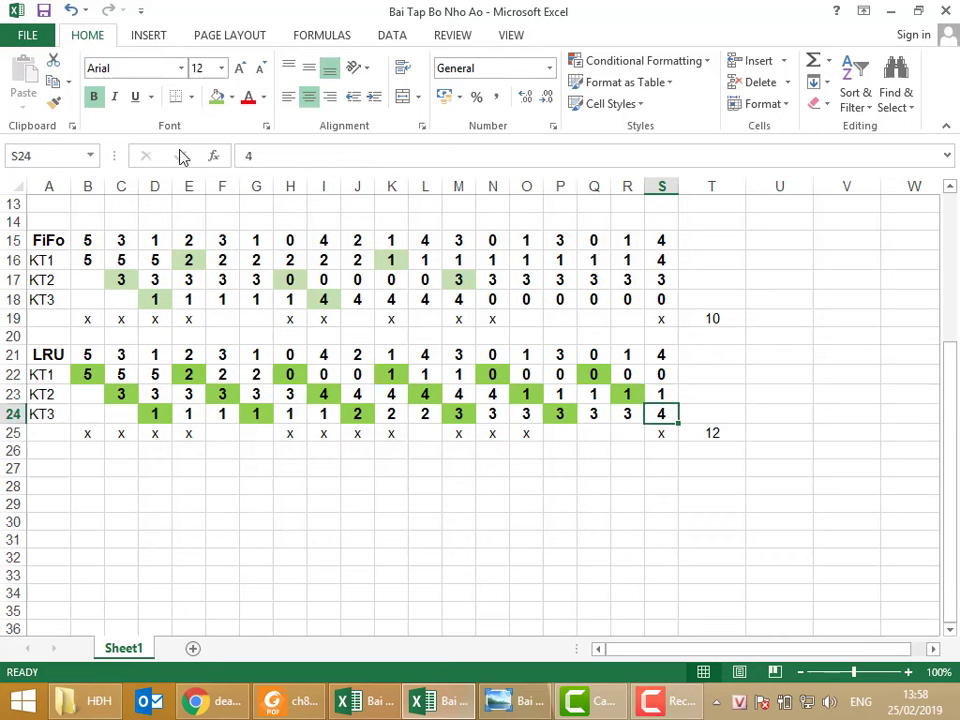
{"action": "left_click", "coordinate": [217, 96]}
{"action": "left_click", "coordinate": [738, 437]}
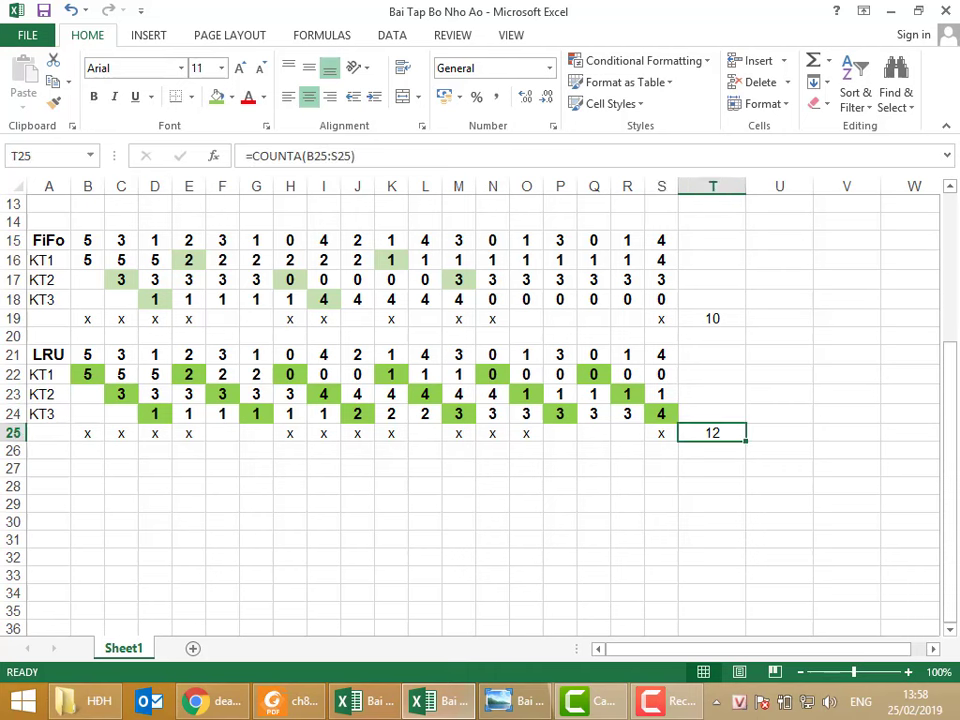
Copy the whole LRU table in rows 21 to 25 and paste it as values only starting at A27
{"action": "left_click", "coordinate": [14, 355]}
{"action": "left_click_drag", "start_coordinate": [14, 355], "coordinate": [19, 432]}
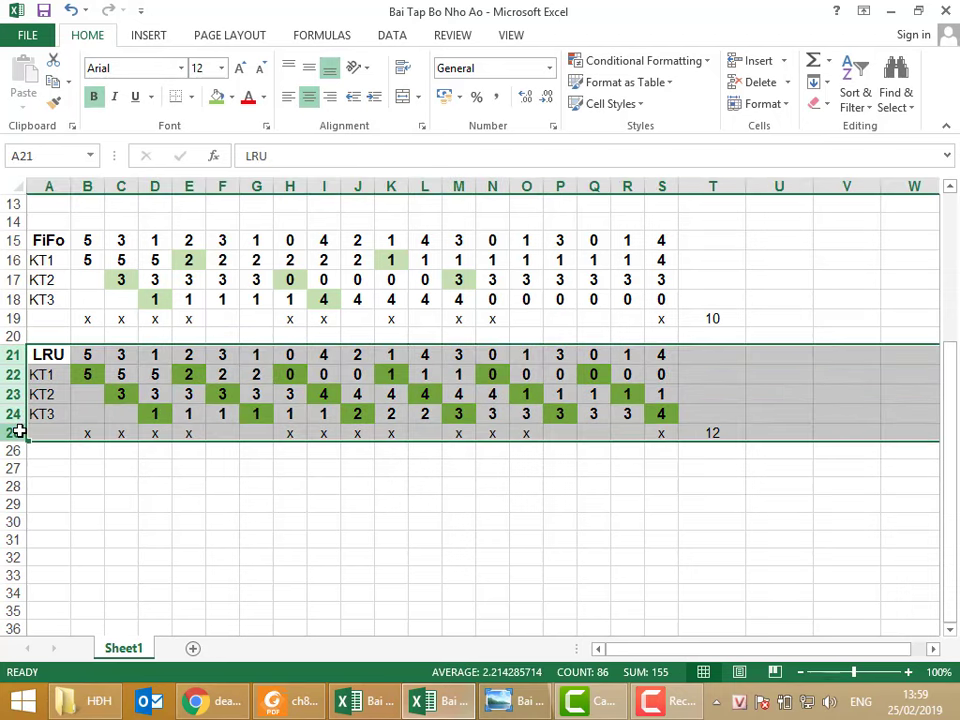
{"action": "key", "text": "ctrl+c"}
{"action": "right_click", "coordinate": [56, 470]}
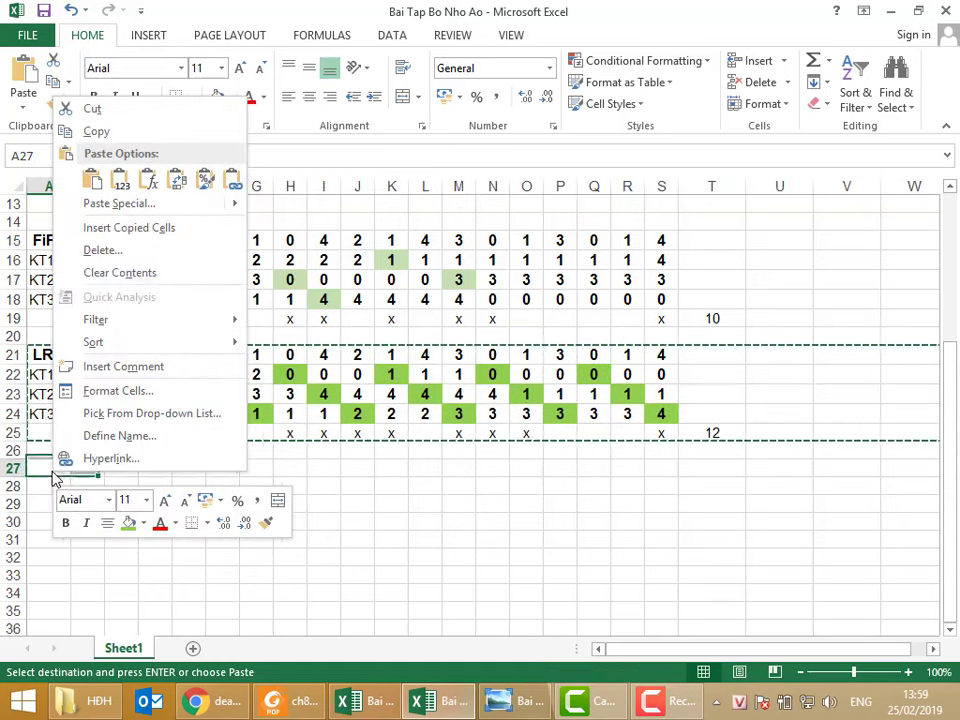
{"action": "left_click", "coordinate": [120, 178]}
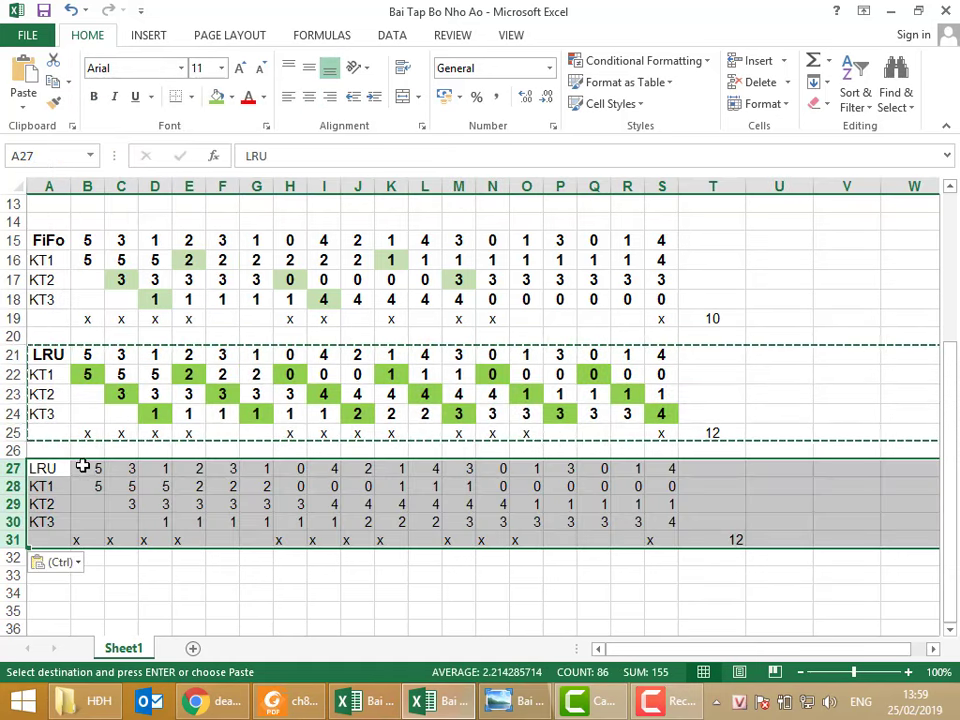
Clear the copied frame contents and fault marks in E28:S31, keeping the first three references
{"action": "left_click", "coordinate": [89, 467]}
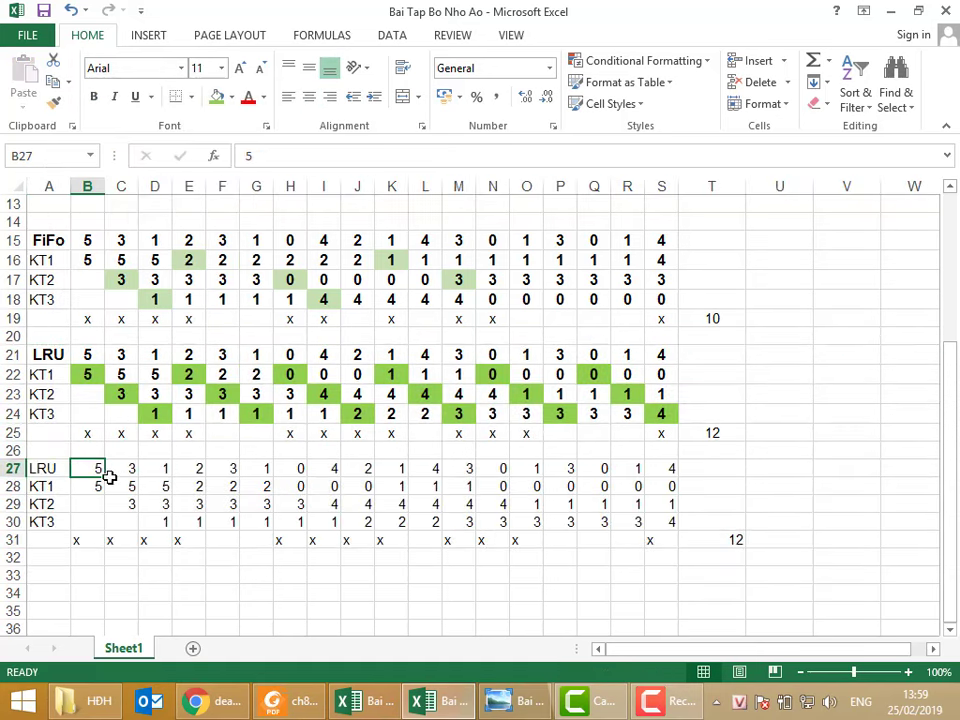
{"action": "left_click_drag", "start_coordinate": [194, 486], "coordinate": [658, 538]}
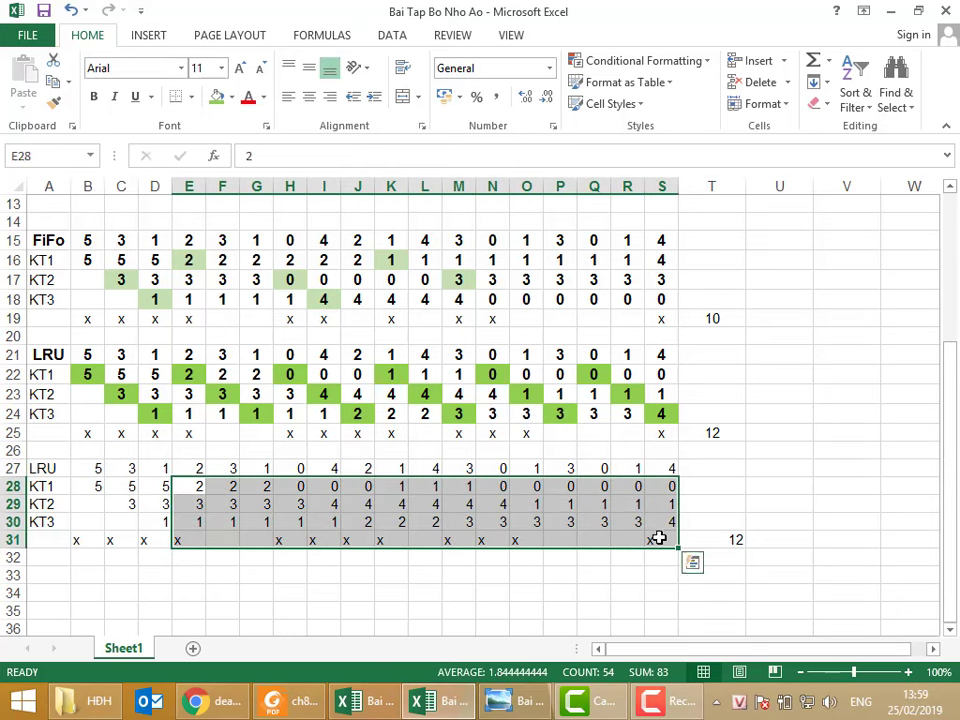
{"action": "key", "text": "Delete"}
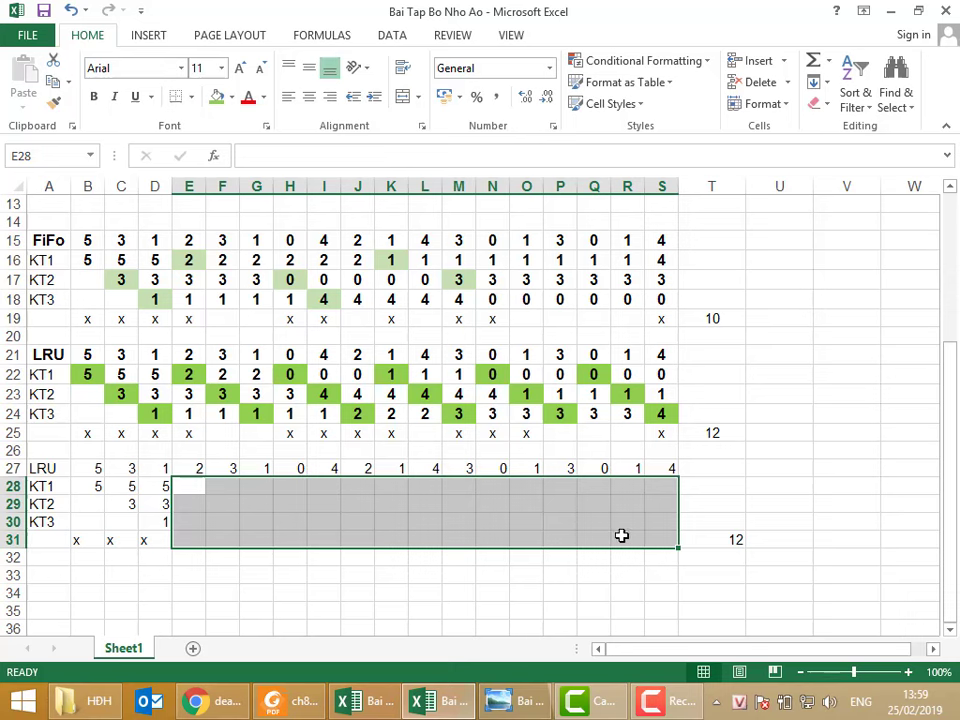
Center the fault mark row 31, and make frame rows 28 to 30 bold and centered
{"action": "left_click", "coordinate": [18, 539]}
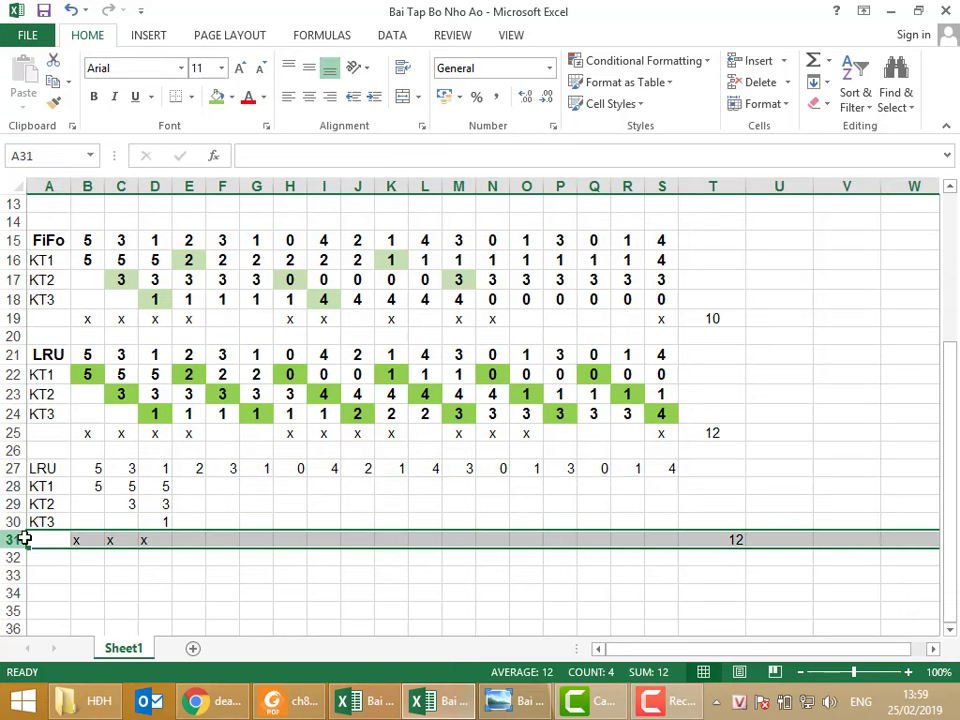
{"action": "left_click", "coordinate": [312, 99]}
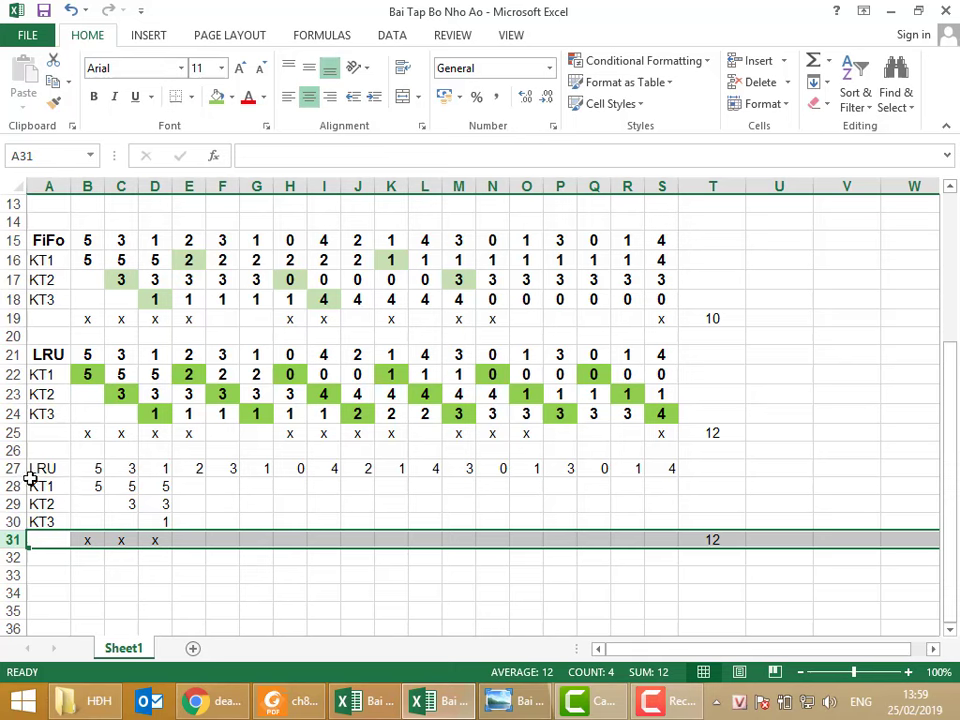
{"action": "left_click_drag", "start_coordinate": [17, 486], "coordinate": [17, 521]}
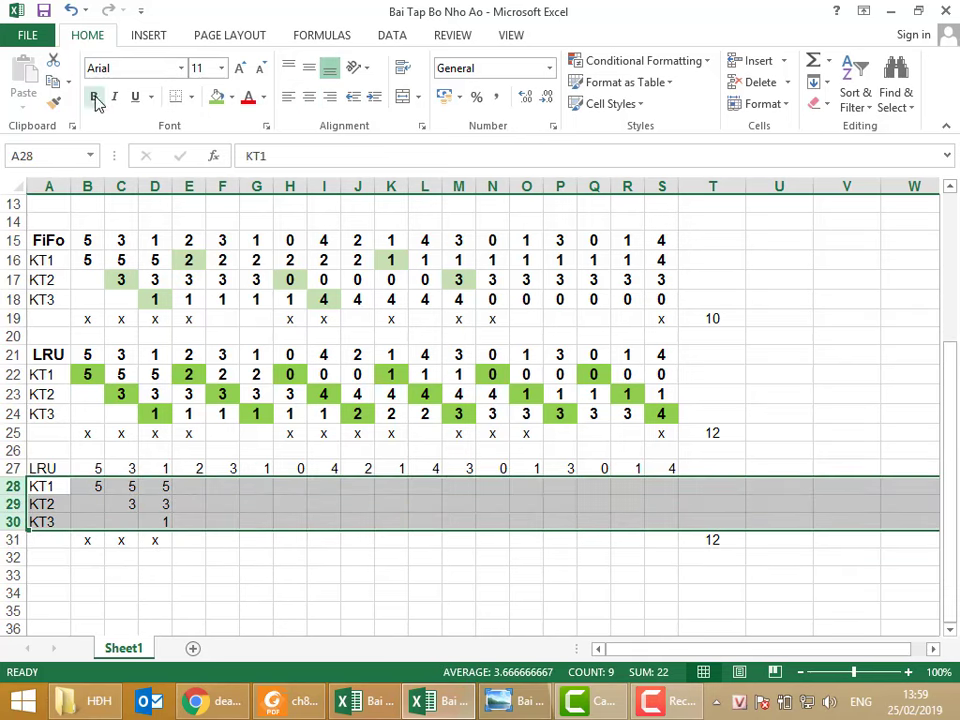
{"action": "left_click", "coordinate": [93, 97]}
{"action": "left_click", "coordinate": [309, 97]}
Change the copied table's heading in A27 to NRU
{"action": "left_click", "coordinate": [40, 470]}
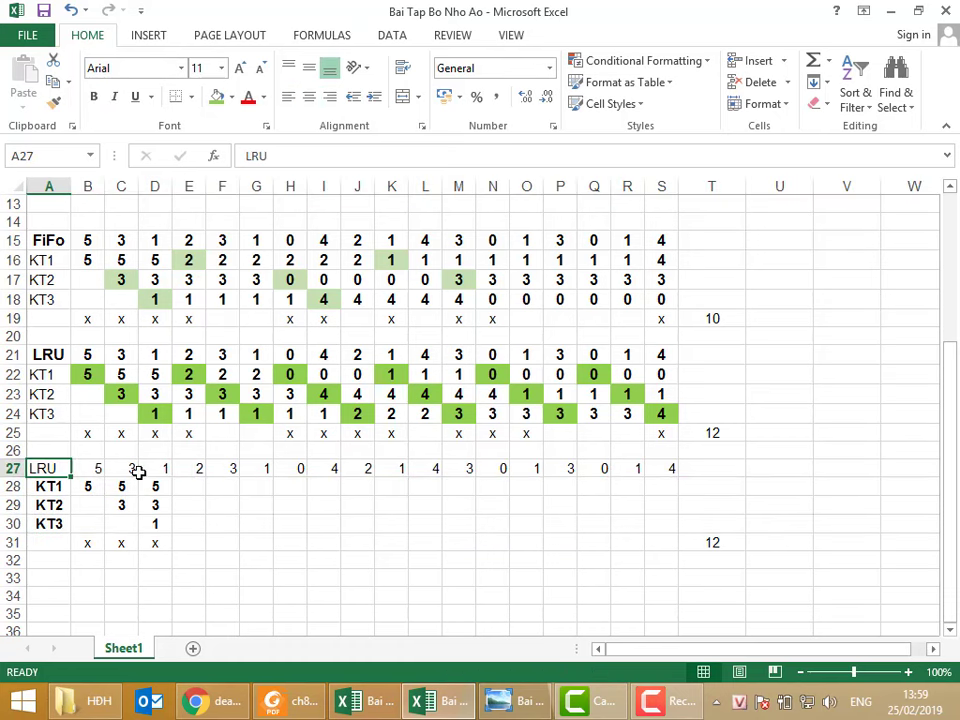
{"action": "type", "text": "N"}
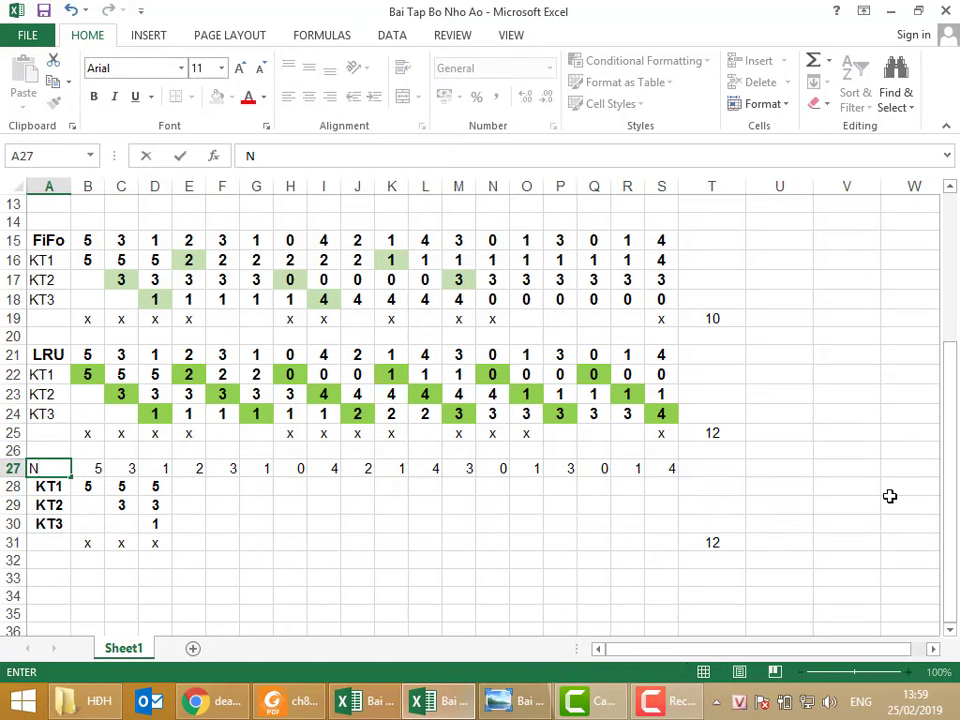
{"action": "type", "text": "RU"}
{"action": "key", "text": "Tab"}
{"action": "key", "text": "Tab"}
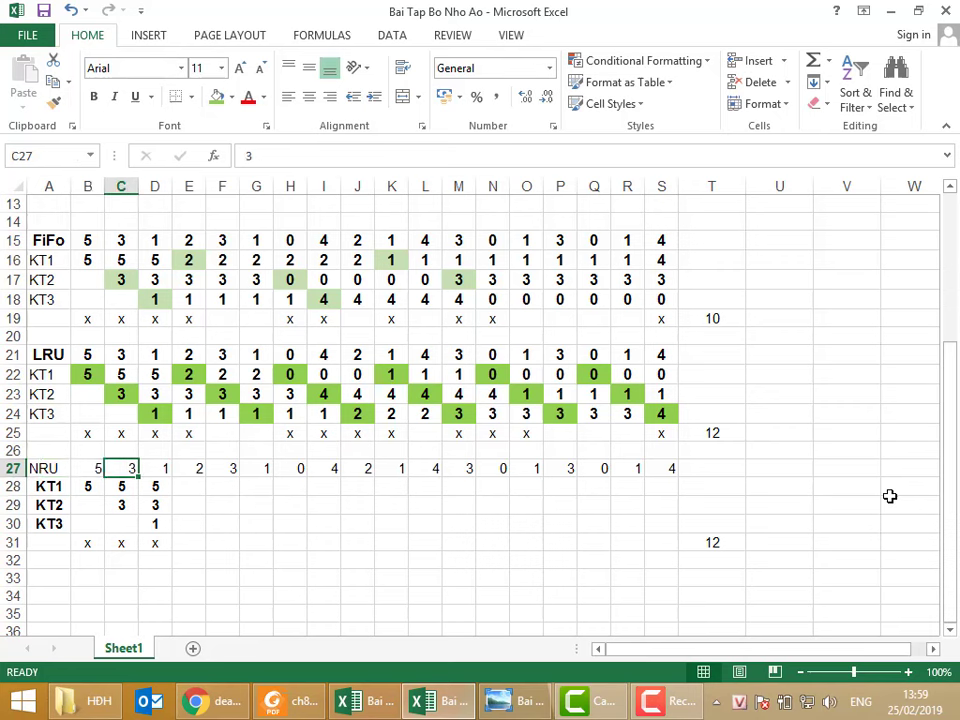
{"action": "key", "text": "Tab"}
{"action": "key", "text": "Tab"}
{"action": "key", "text": "Down"}
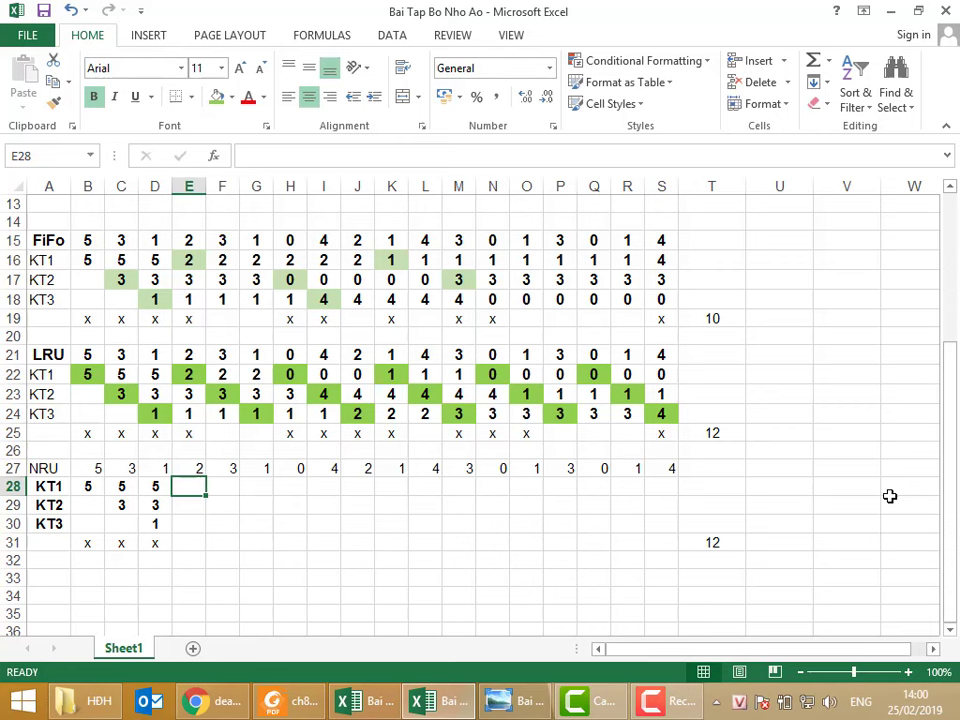
Make the NRU reference string in row 27 bold and centered
{"action": "left_click", "coordinate": [13, 468]}
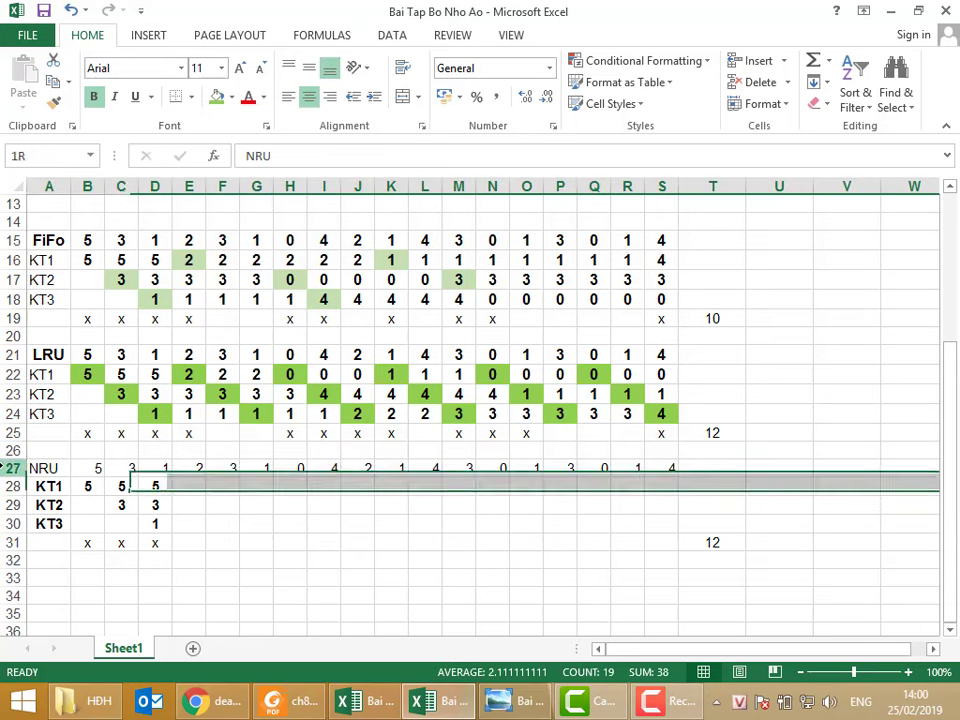
{"action": "left_click", "coordinate": [97, 96]}
{"action": "left_click", "coordinate": [309, 97]}
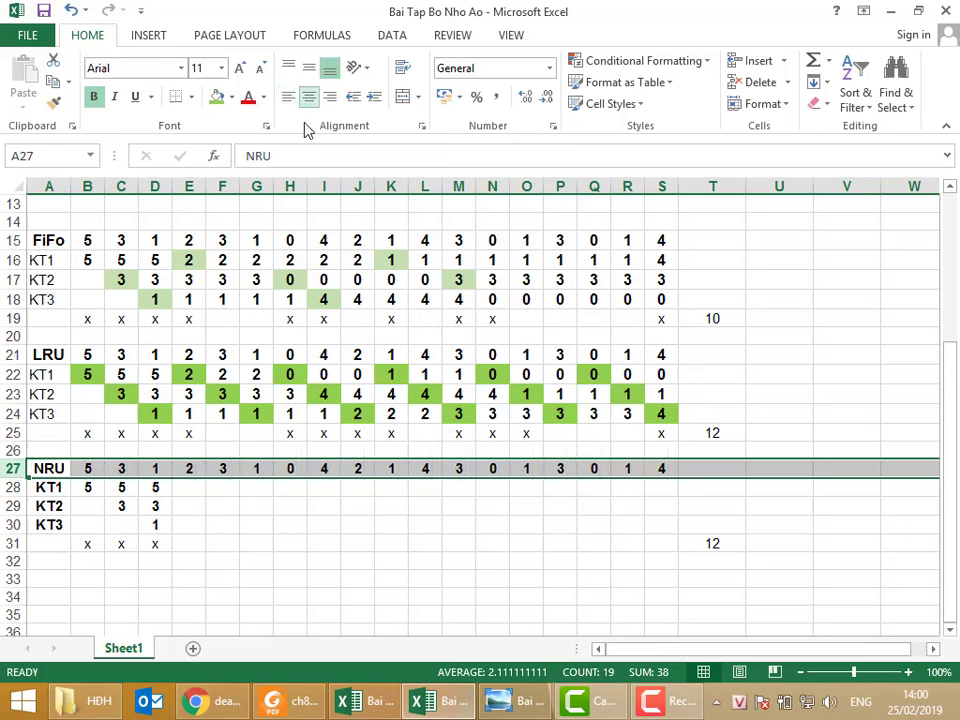
Fill the NRU frames for the fourth reference with 2, 3 and 1 in E28:E30 and mark its page fault with x in E31
{"action": "left_click", "coordinate": [202, 496]}
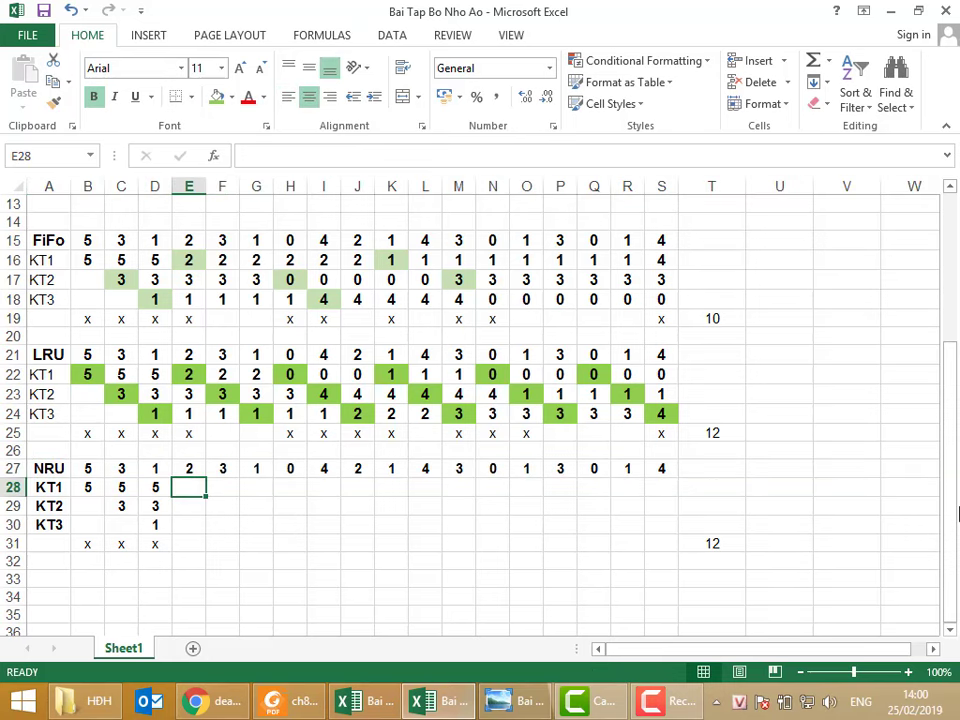
{"action": "type", "text": "2"}
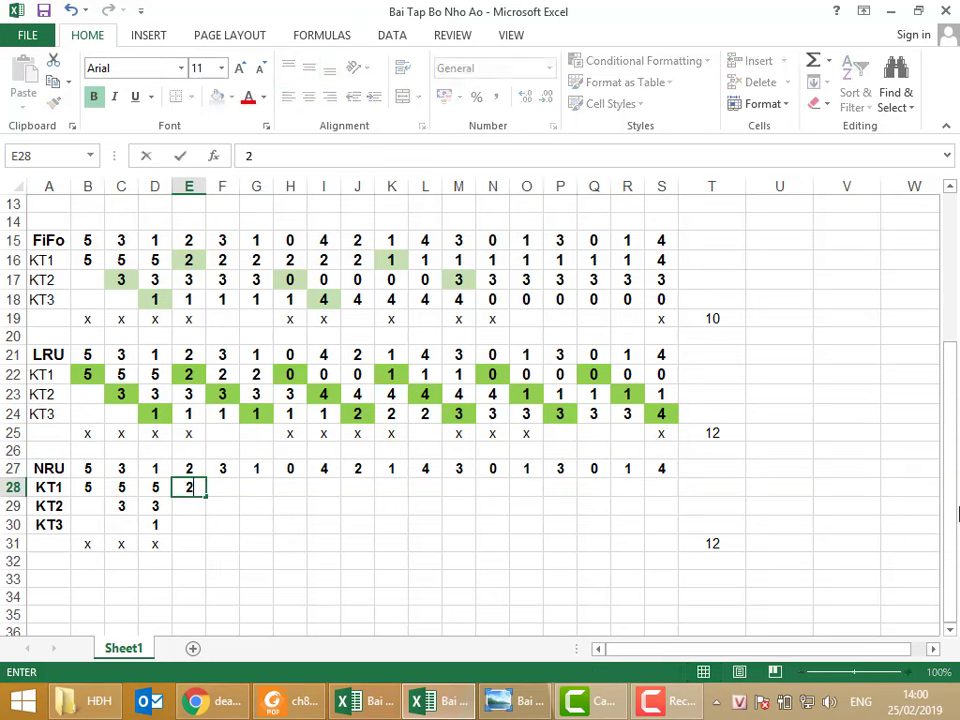
{"action": "key", "text": "Up"}
{"action": "key", "text": "ctrl+c"}
{"action": "key", "text": "Down"}
{"action": "key", "text": "Down"}
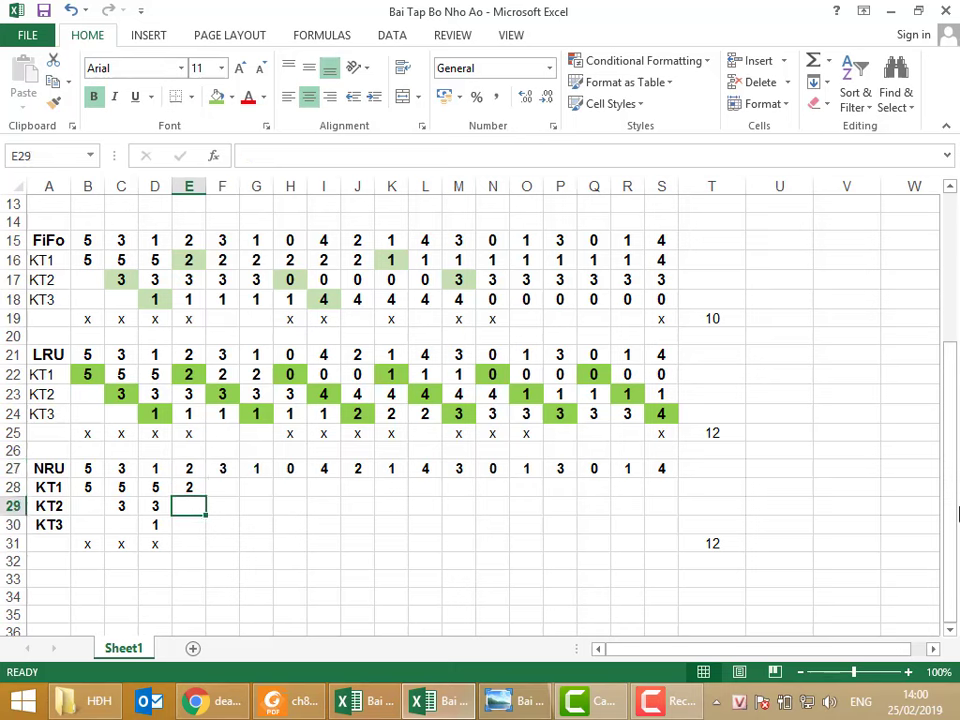
{"action": "type", "text": "3"}
{"action": "key", "text": "Return"}
{"action": "type", "text": "1"}
{"action": "key", "text": "Return"}
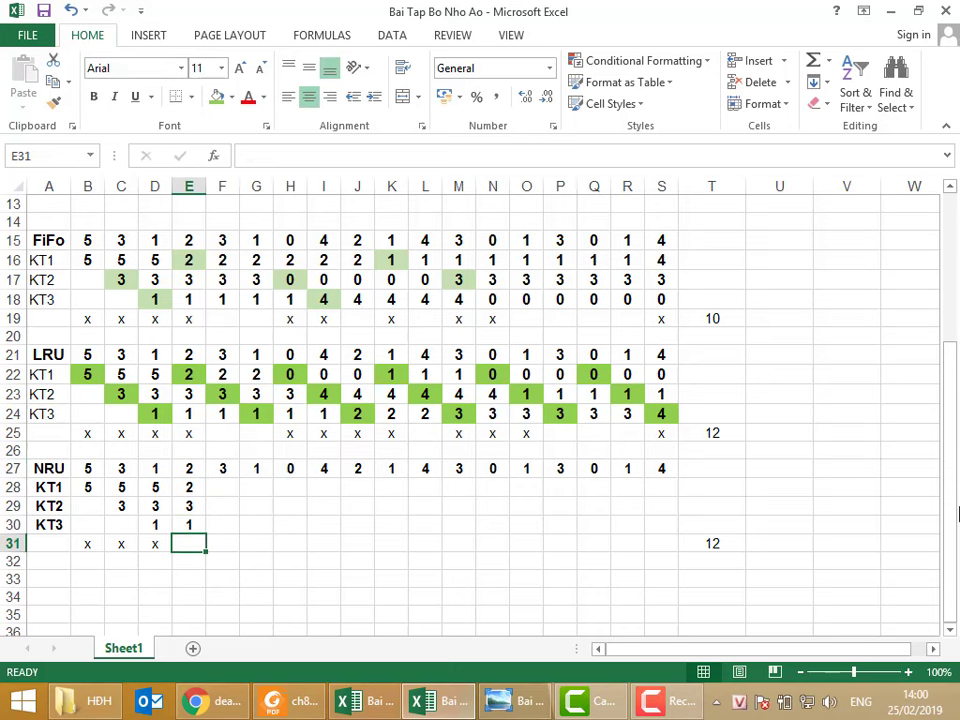
{"action": "type", "text": "x"}
Fill the NRU frames for the fifth reference with 2, 3 and 1 in F28:F30
{"action": "key", "text": "Tab"}
{"action": "key", "text": "Up"}
{"action": "key", "text": "Up"}
{"action": "key", "text": "Up"}
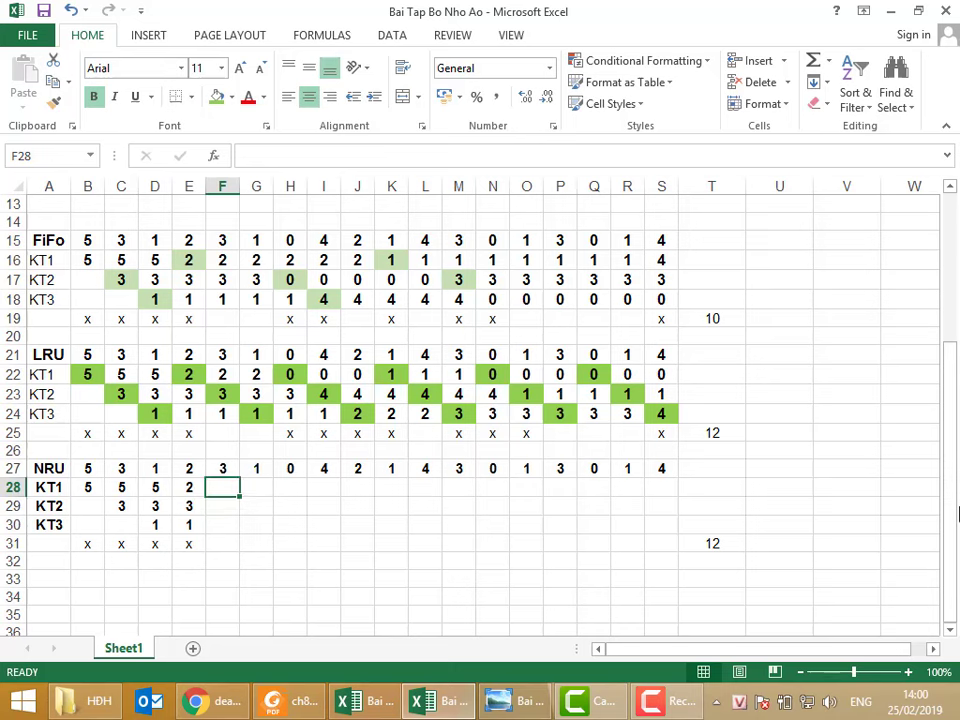
{"action": "type", "text": "2"}
{"action": "key", "text": "Return"}
{"action": "type", "text": "3"}
{"action": "key", "text": "Return"}
{"action": "type", "text": "1"}
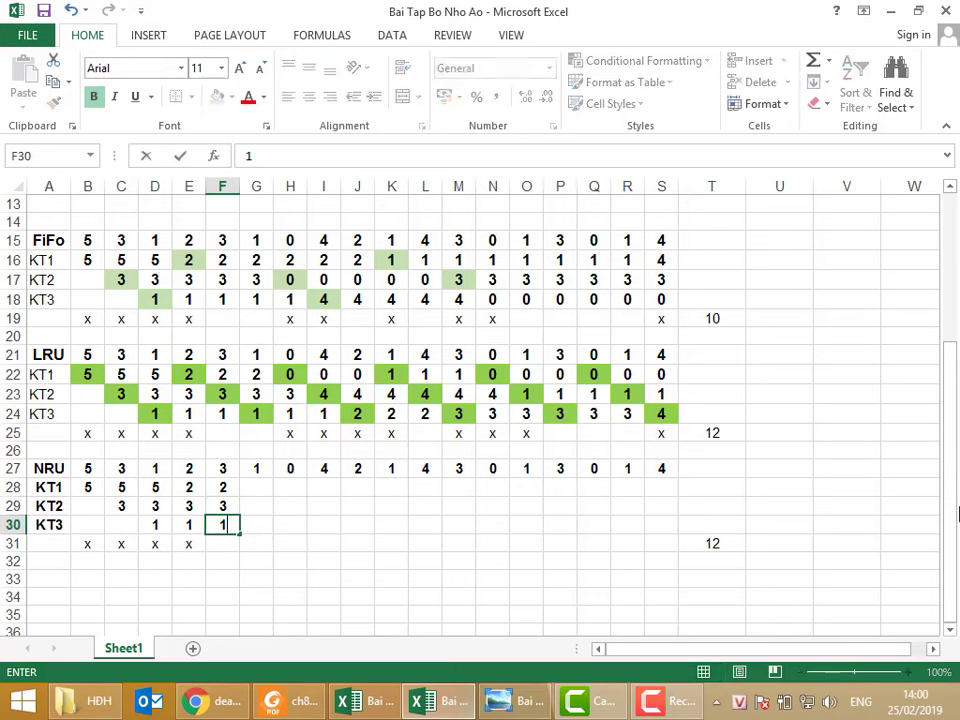
Fill the NRU frames for the sixth reference with 2, 3 and 1 in G28:G30
{"action": "key", "text": "Tab"}
{"action": "key", "text": "Up"}
{"action": "key", "text": "Up"}
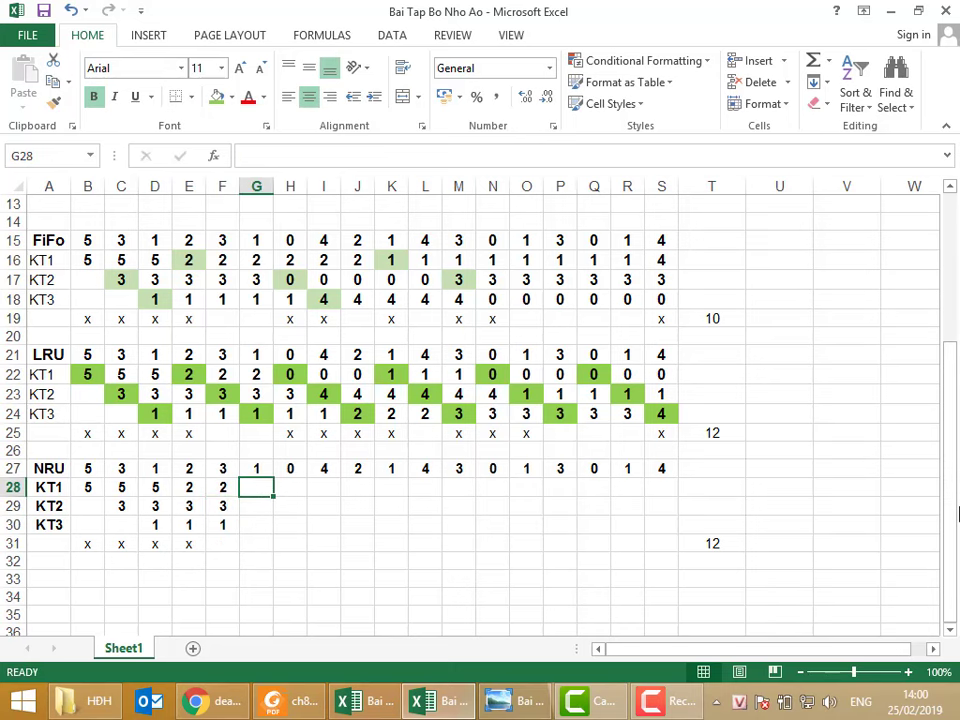
{"action": "type", "text": "2"}
{"action": "key", "text": "Return"}
{"action": "type", "text": "3"}
{"action": "key", "text": "Return"}
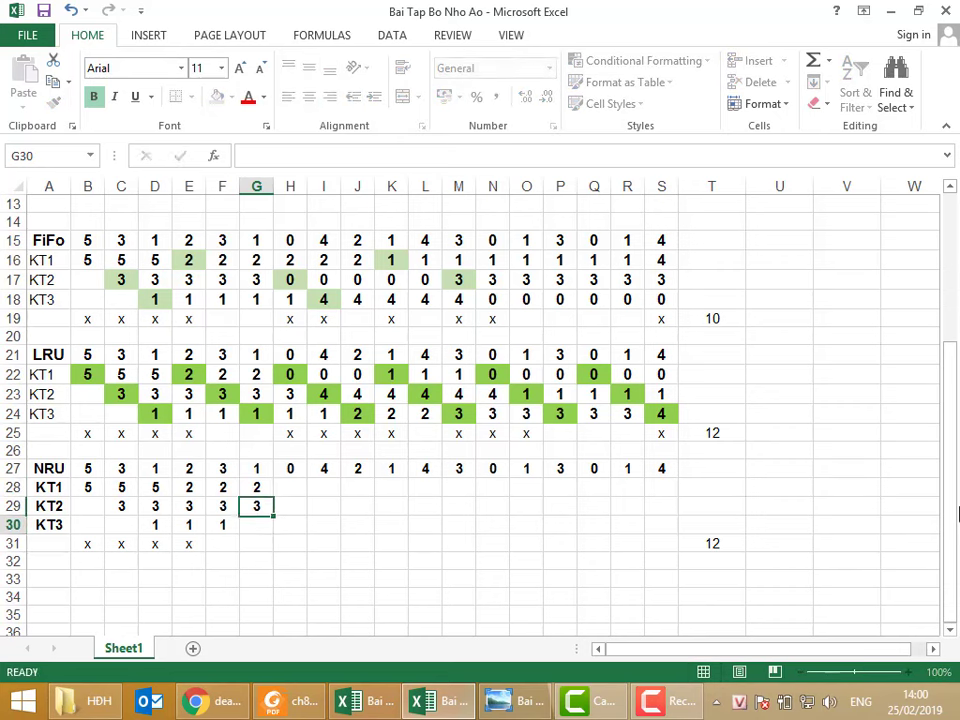
{"action": "type", "text": "1"}
{"action": "key", "text": "Tab"}
{"action": "key", "text": "Up"}
{"action": "key", "text": "Up"}
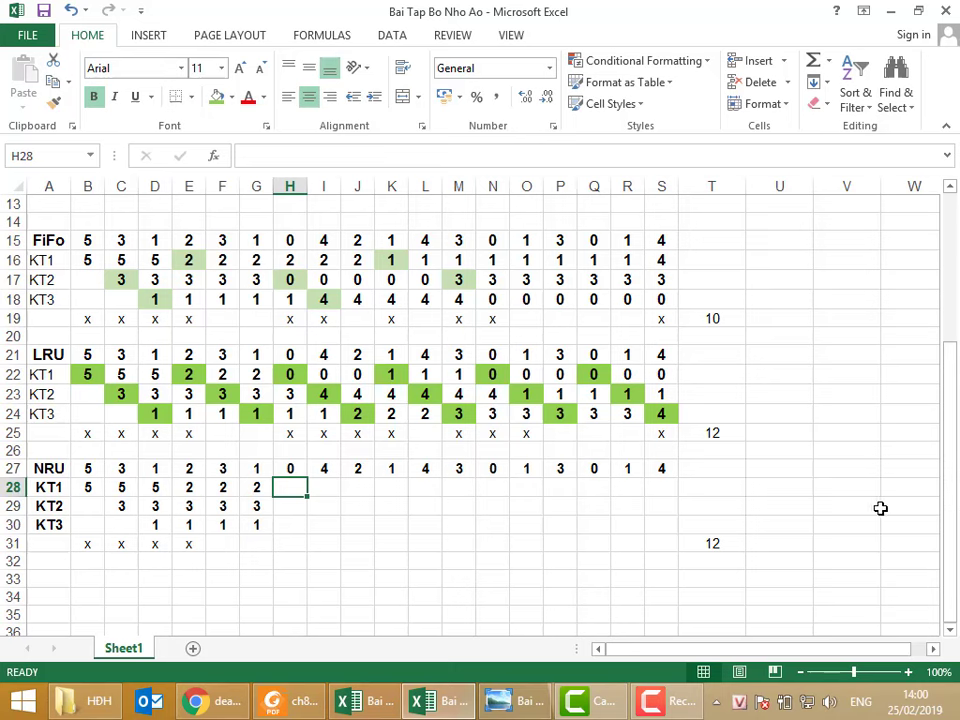
Examine the upcoming references in row 27 against the pages held in the NRU frames to decide which page to replace for reference 0
{"action": "left_click", "coordinate": [250, 487]}
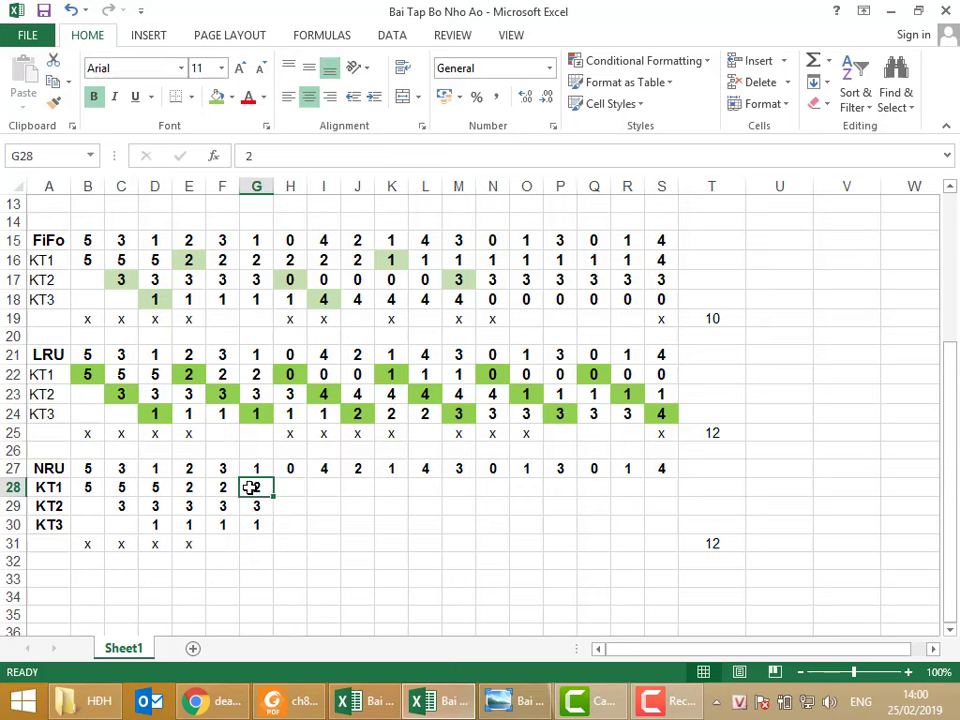
{"action": "left_click", "coordinate": [357, 467]}
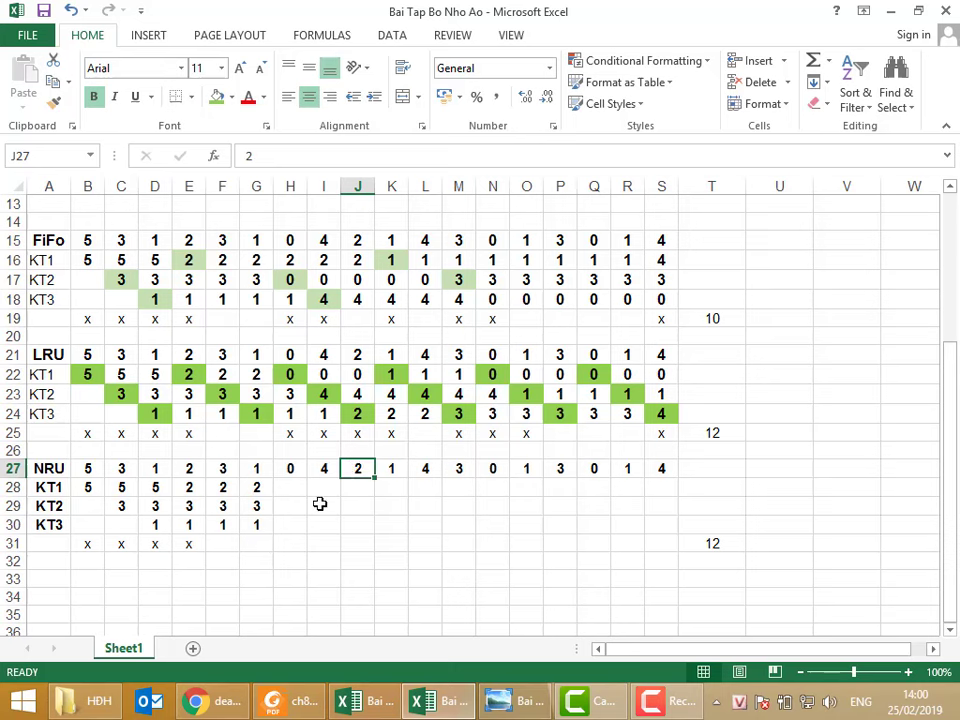
{"action": "left_click", "coordinate": [459, 468]}
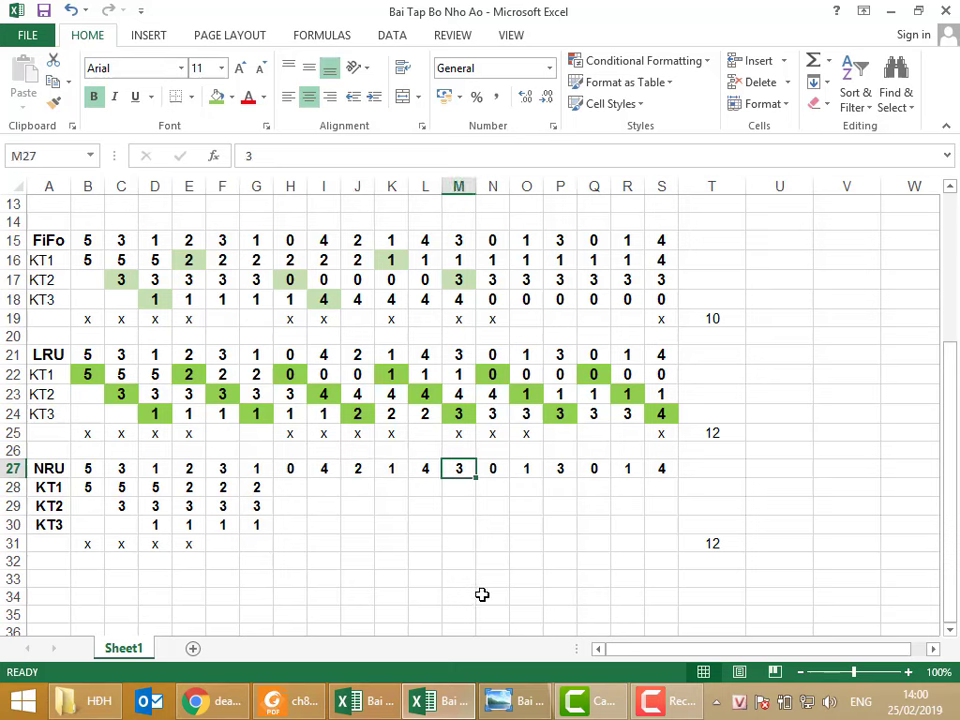
{"action": "left_click", "coordinate": [278, 486]}
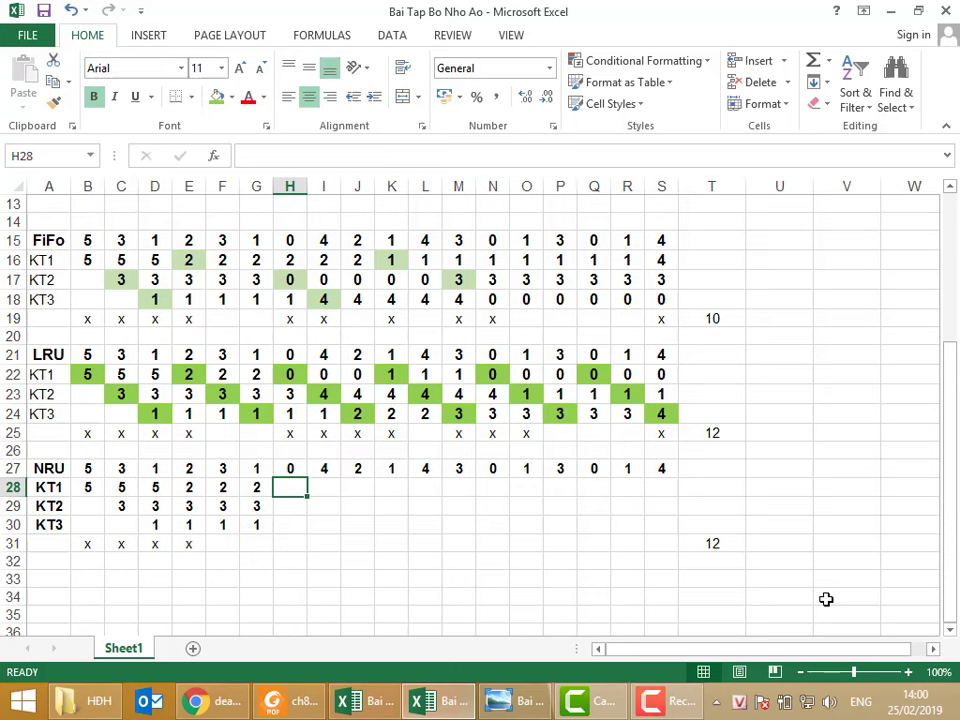
{"action": "key", "text": "Left"}
{"action": "key", "text": "Right"}
{"action": "left_click", "coordinate": [50, 468]}
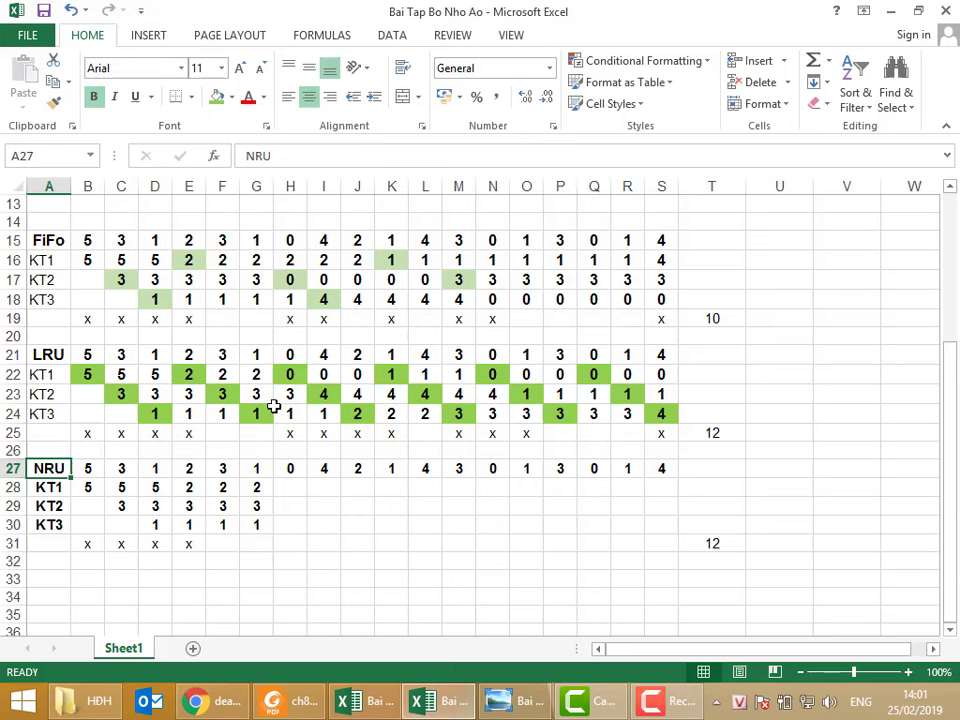
{"action": "left_click", "coordinate": [318, 467]}
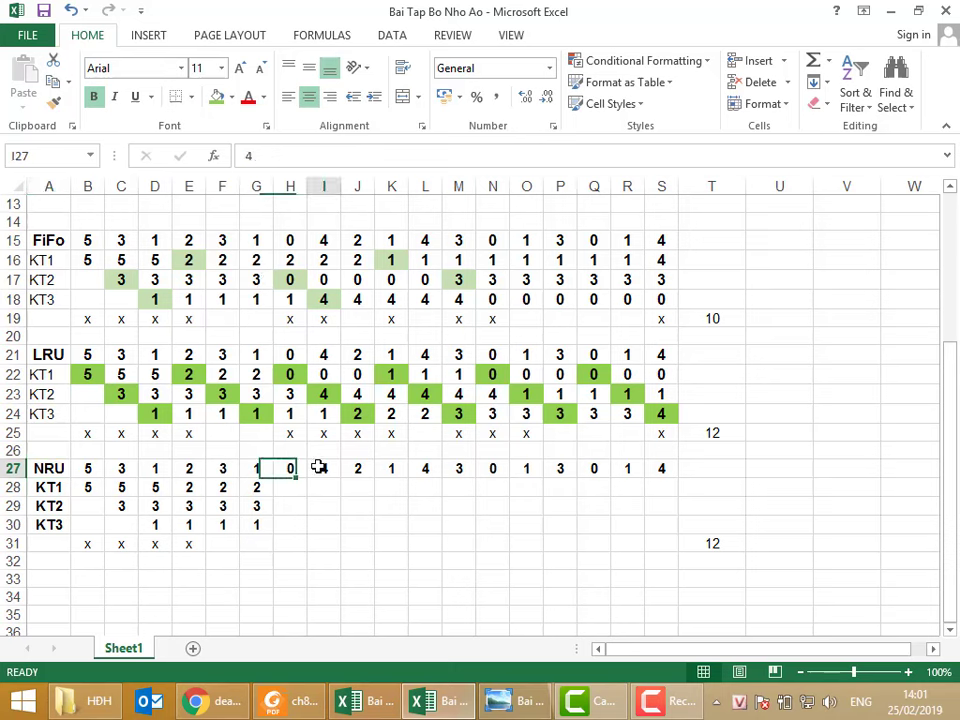
{"action": "left_click_drag", "start_coordinate": [318, 467], "coordinate": [652, 467]}
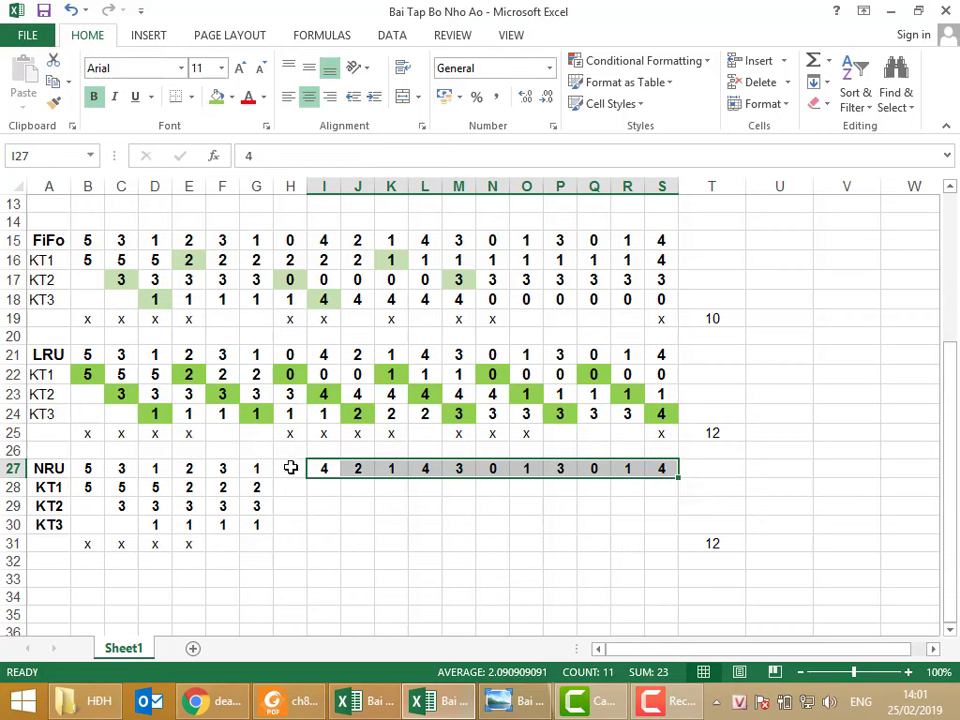
{"action": "left_click", "coordinate": [290, 467]}
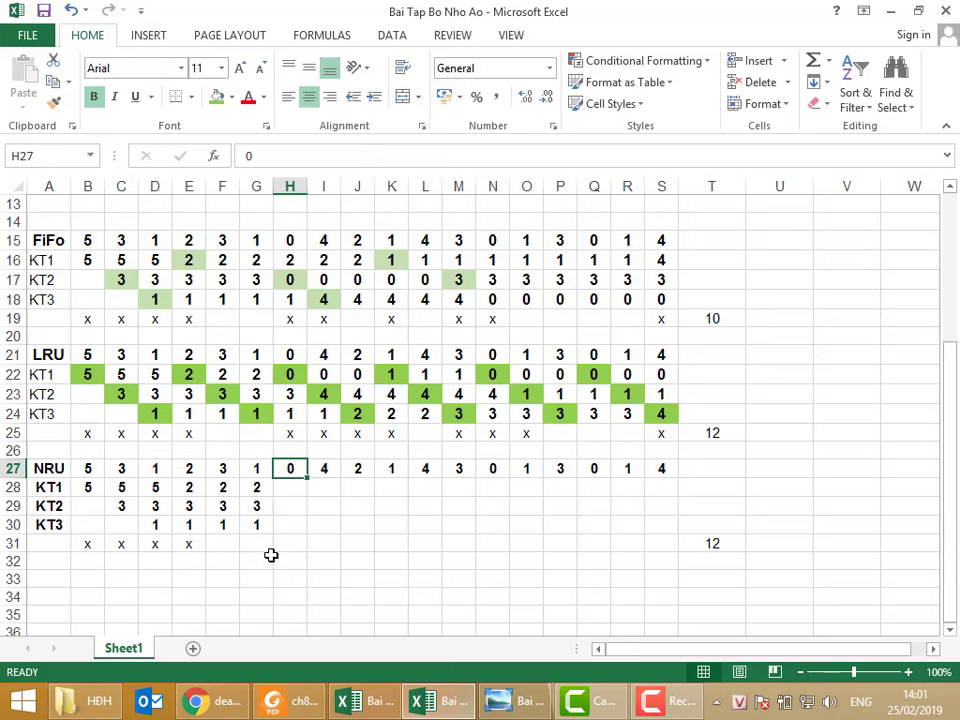
{"action": "left_click", "coordinate": [260, 487]}
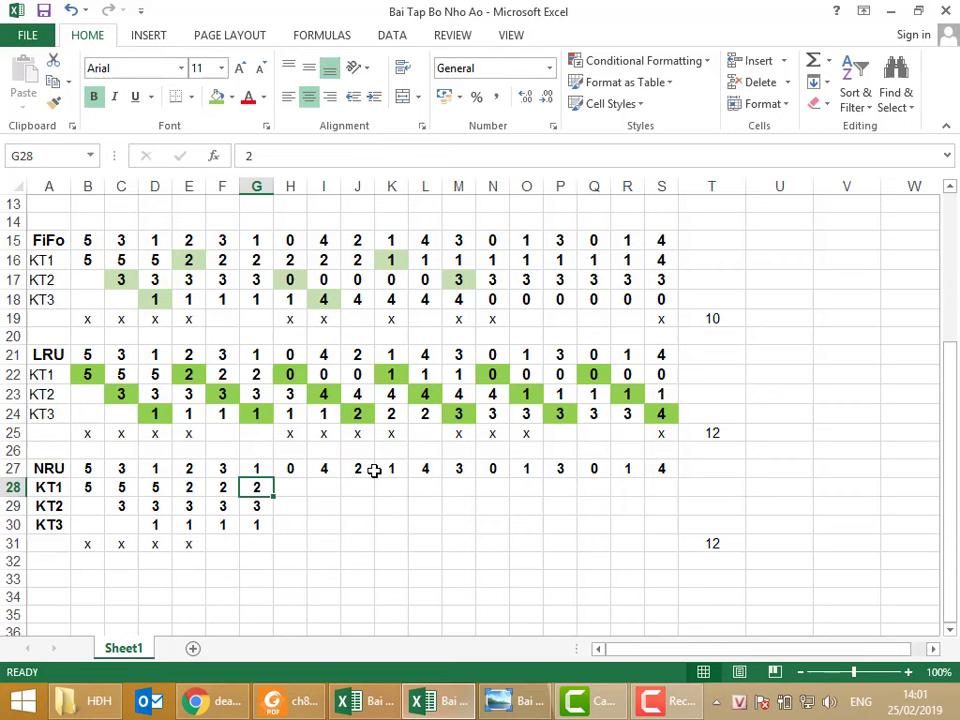
Fill the NRU frames for the seventh reference with 2, 0 and 1 in H28:H30 and mark its page fault with x in H31
{"action": "left_click", "coordinate": [287, 486]}
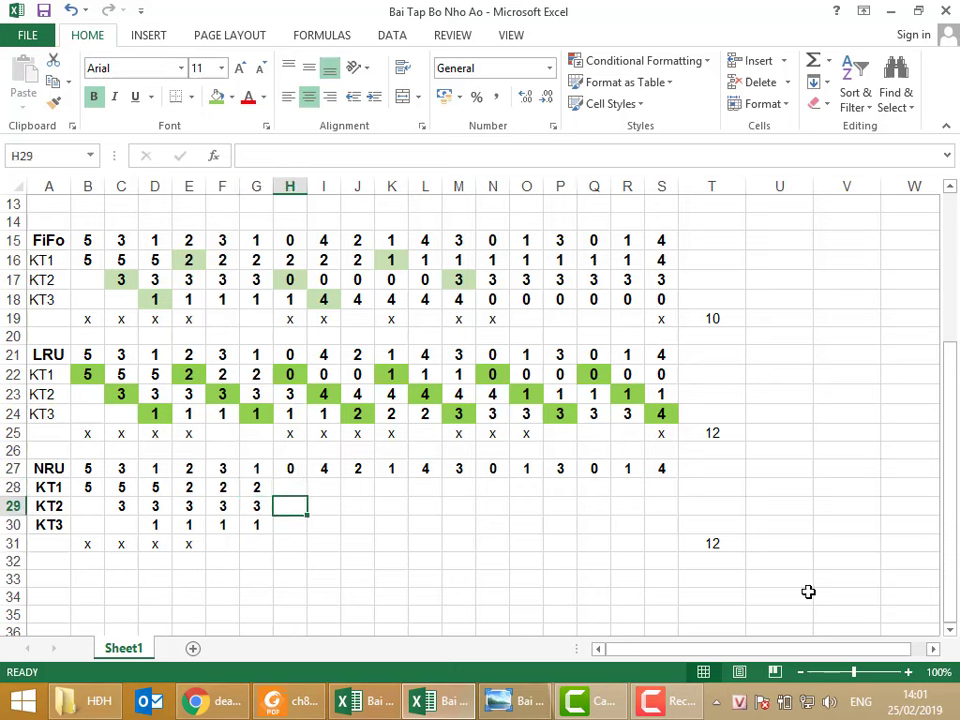
{"action": "type", "text": "2"}
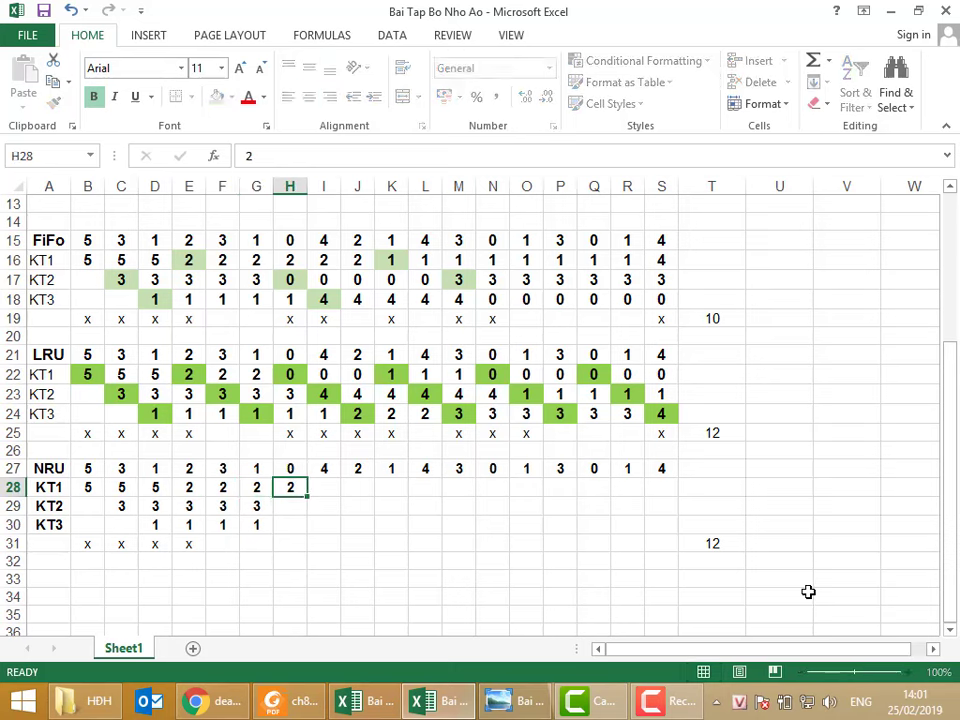
{"action": "key", "text": "Return"}
{"action": "type", "text": "0"}
{"action": "key", "text": "Return"}
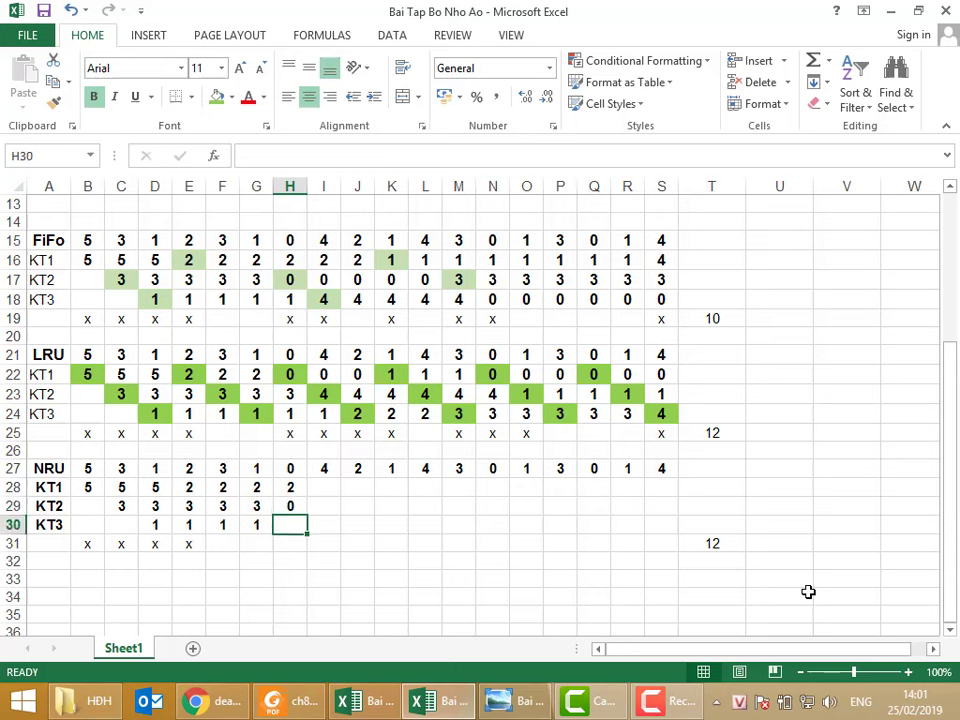
{"action": "type", "text": "1"}
{"action": "key", "text": "Return"}
{"action": "type", "text": "x"}
{"action": "key", "text": "Right"}
Fill the NRU frames for the eighth reference with 2, 4 and 1 in I28:I30 and mark its page fault with x in I31
{"action": "key", "text": "Up"}
{"action": "key", "text": "Up"}
{"action": "key", "text": "Up"}
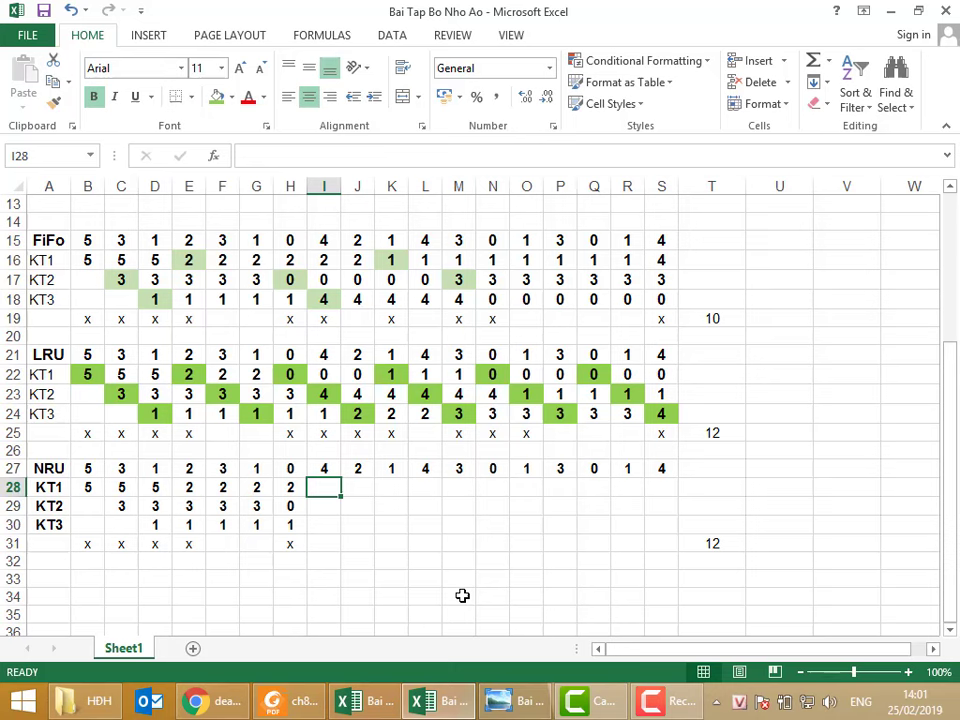
{"action": "type", "text": "2"}
{"action": "key", "text": "Return"}
{"action": "type", "text": "4"}
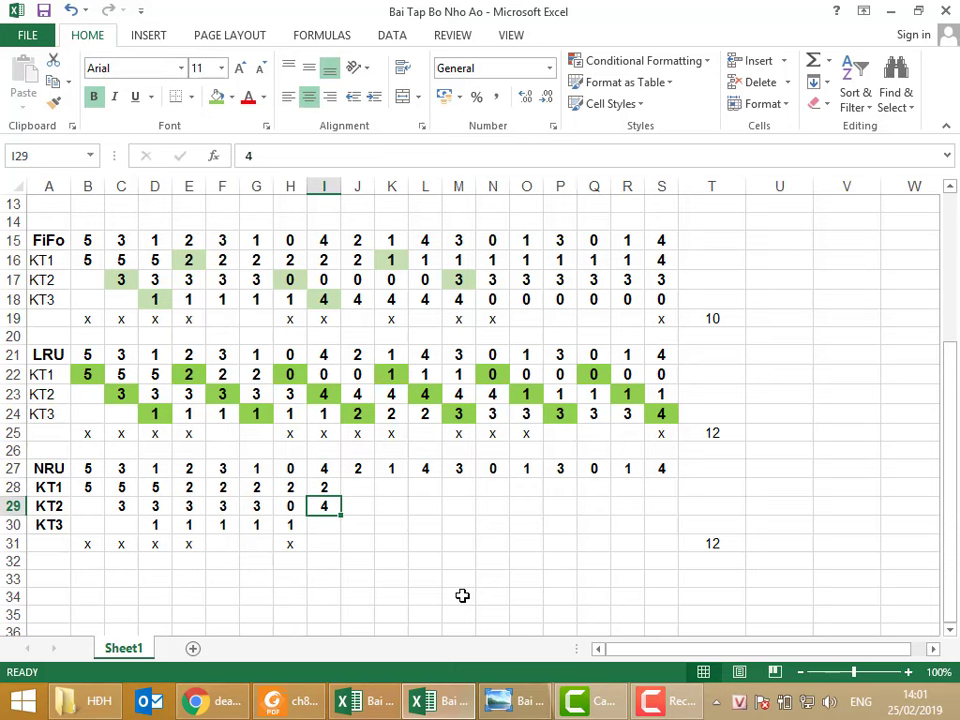
{"action": "key", "text": "Return"}
{"action": "type", "text": "1"}
{"action": "key", "text": "Return"}
{"action": "type", "text": "x"}
{"action": "key", "text": "Right"}
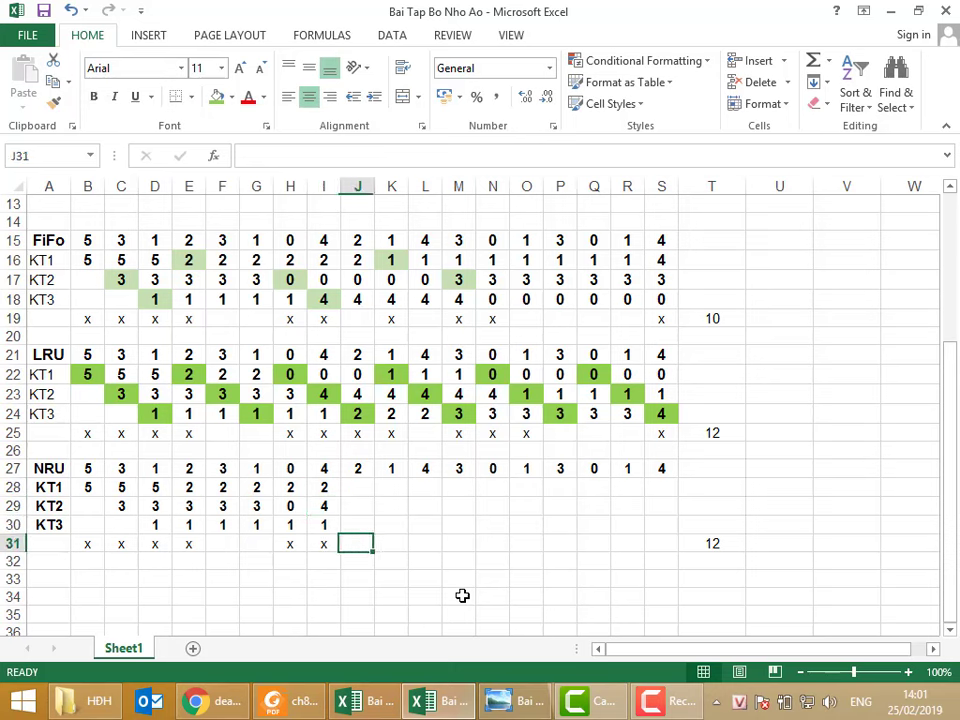
{"action": "key", "text": "Up"}
{"action": "key", "text": "Up"}
{"action": "key", "text": "Up"}
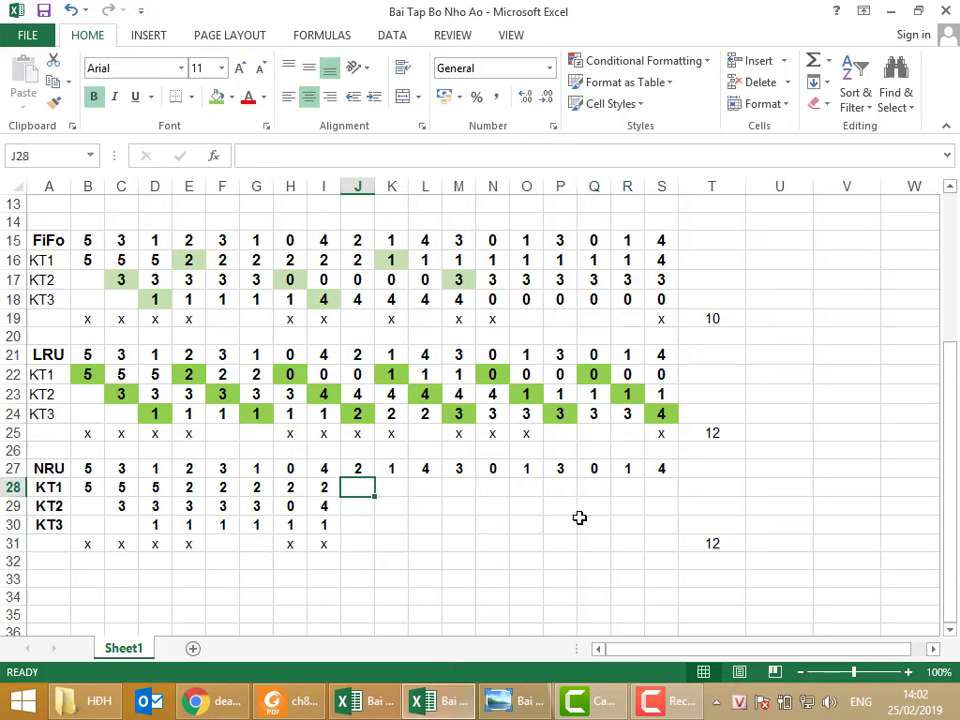
Copy the page fault count formula from T25 into T31 so that it counts the NRU faults
{"action": "double_click", "coordinate": [729, 543]}
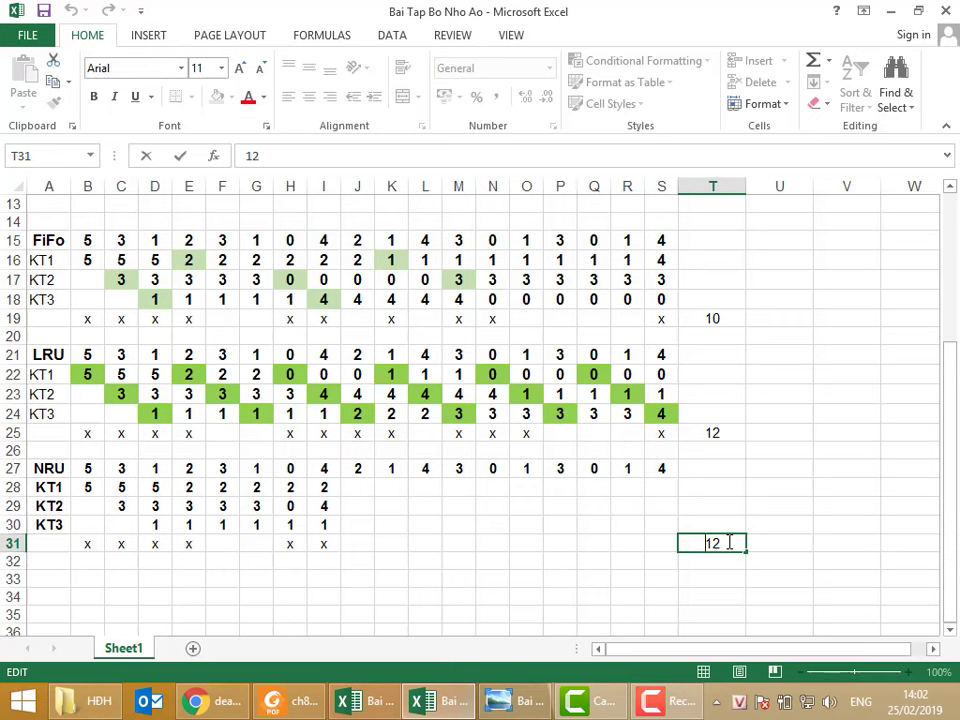
{"action": "key", "text": "Escape"}
{"action": "left_click", "coordinate": [724, 436]}
{"action": "key", "text": "ctrl+c"}
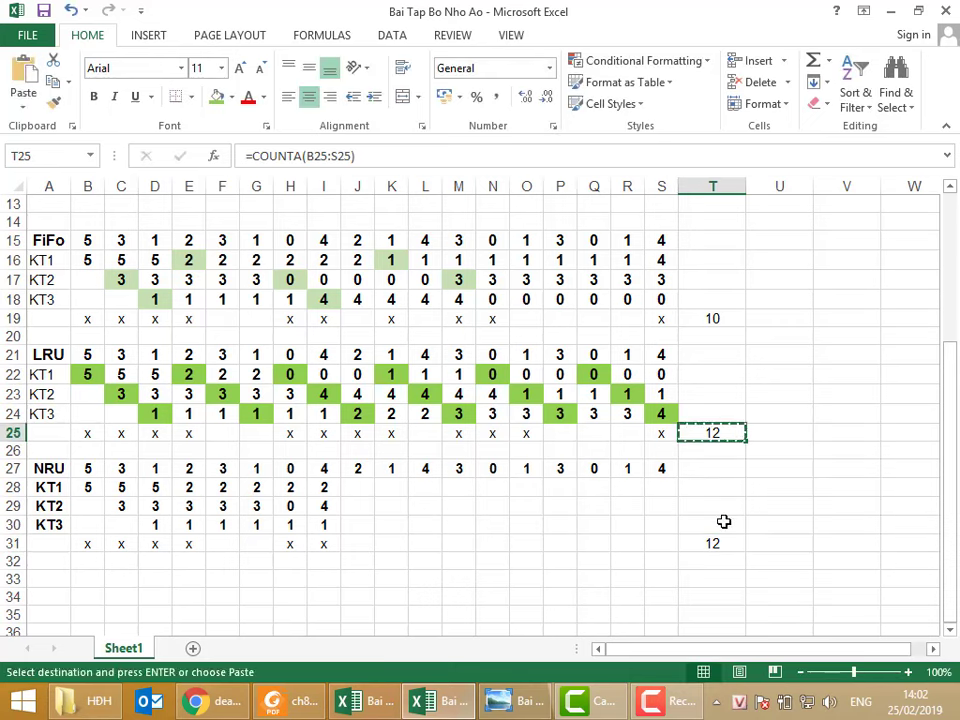
{"action": "left_click", "coordinate": [714, 545]}
{"action": "key", "text": "ctrl+v"}
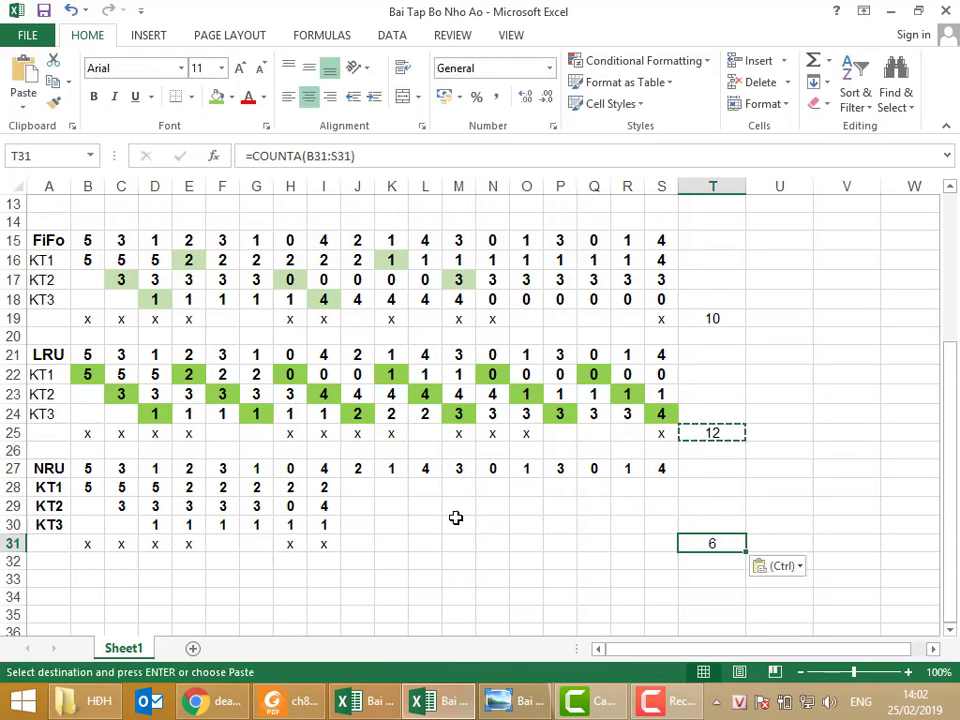
{"action": "key", "text": "Escape"}
Fill the NRU frames for the ninth reference with 2, 4 and 1 in J28:J30
{"action": "left_click", "coordinate": [363, 493]}
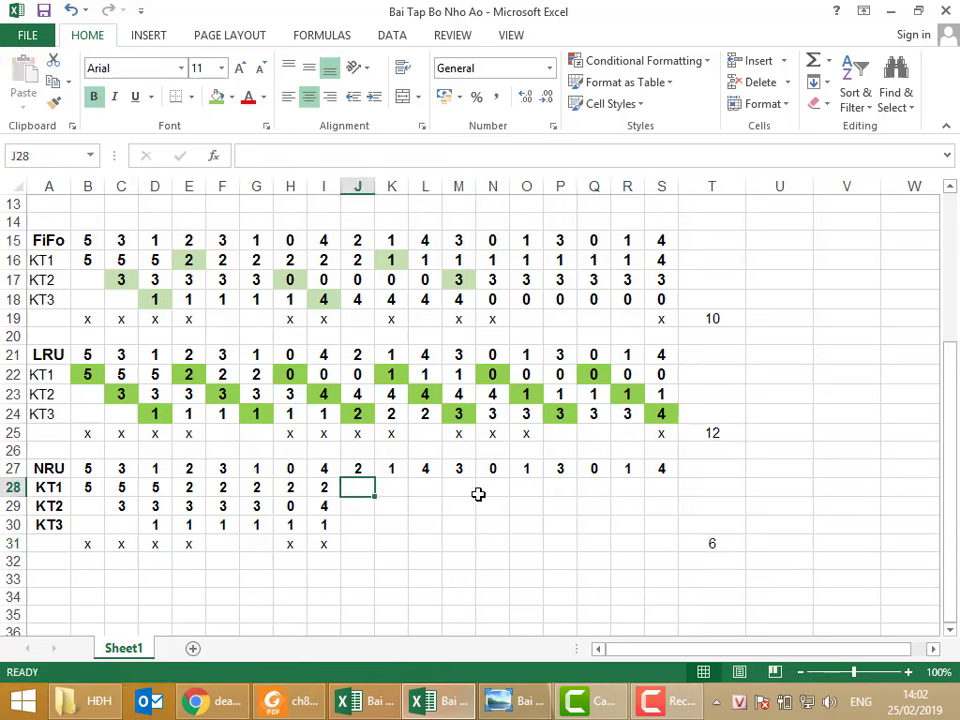
{"action": "type", "text": "2"}
{"action": "key", "text": "Return"}
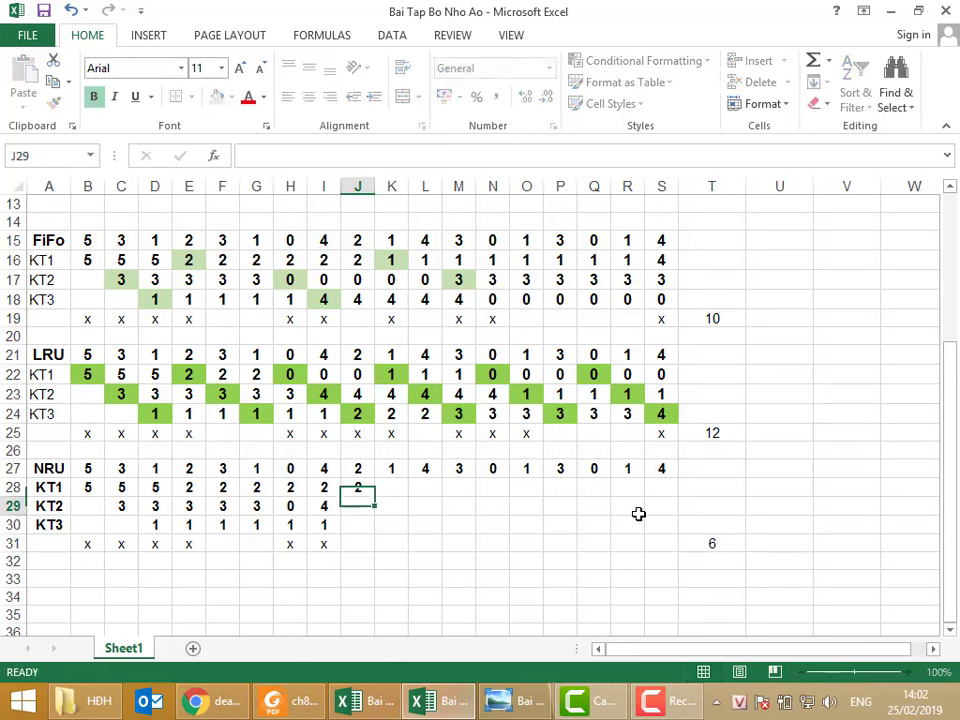
{"action": "type", "text": "4"}
{"action": "key", "text": "Return"}
{"action": "type", "text": "1"}
{"action": "key", "text": "Up"}
Fill the NRU frames for the tenth reference with 2, 4 and 1 in K28:K30
{"action": "key", "text": "Right"}
{"action": "key", "text": "Up"}
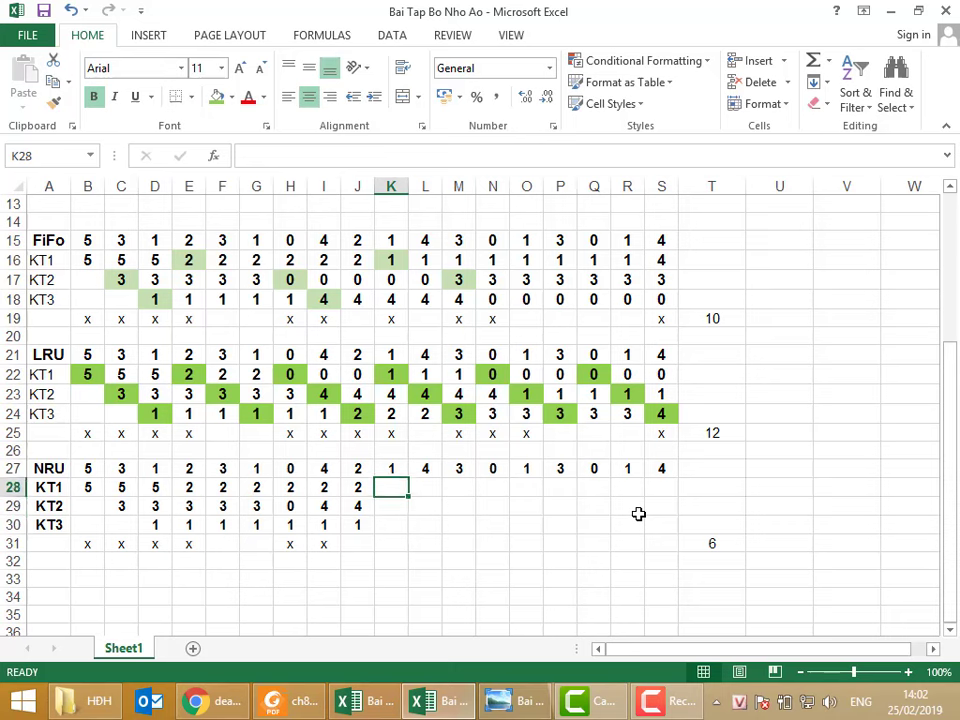
{"action": "type", "text": "2"}
{"action": "key", "text": "Return"}
{"action": "type", "text": "4"}
{"action": "key", "text": "Return"}
{"action": "type", "text": "1"}
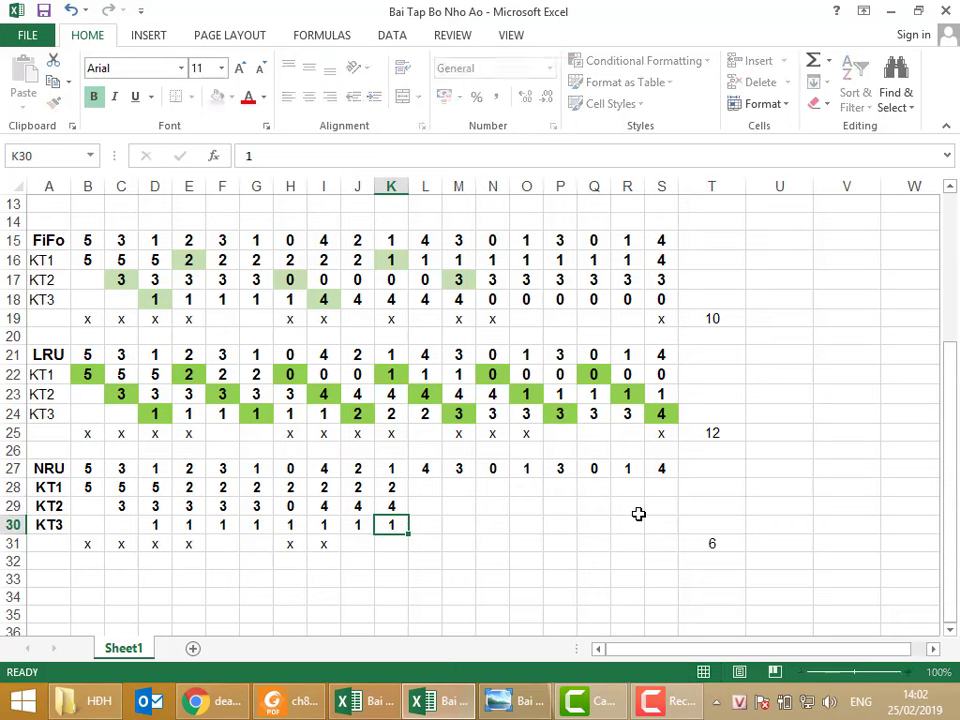
{"action": "key", "text": "Up"}
Fill the NRU frames for the eleventh reference with 2, 4 and 1 in L28:L30
{"action": "key", "text": "Up"}
{"action": "key", "text": "Right"}
{"action": "type", "text": "2"}
{"action": "key", "text": "Return"}
{"action": "type", "text": "4"}
{"action": "key", "text": "Return"}
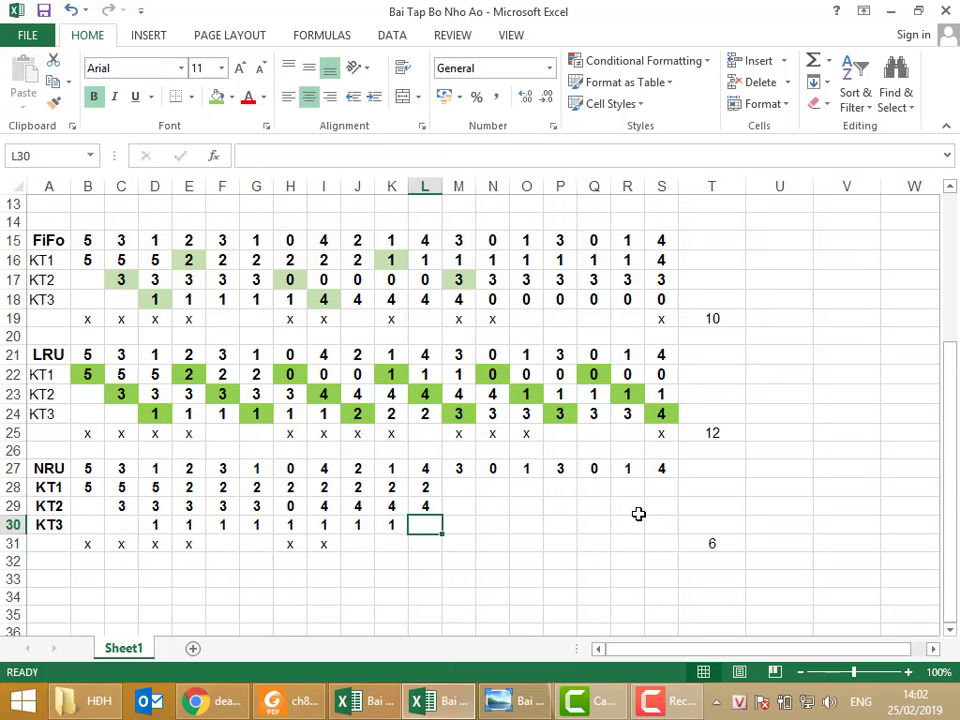
{"action": "type", "text": "1"}
{"action": "key", "text": "Up"}
Fill the NRU frames for the twelfth reference with 3, 4 and 1 in M28:M30 and mark its page fault with x in M31
{"action": "key", "text": "Up"}
{"action": "key", "text": "Right"}
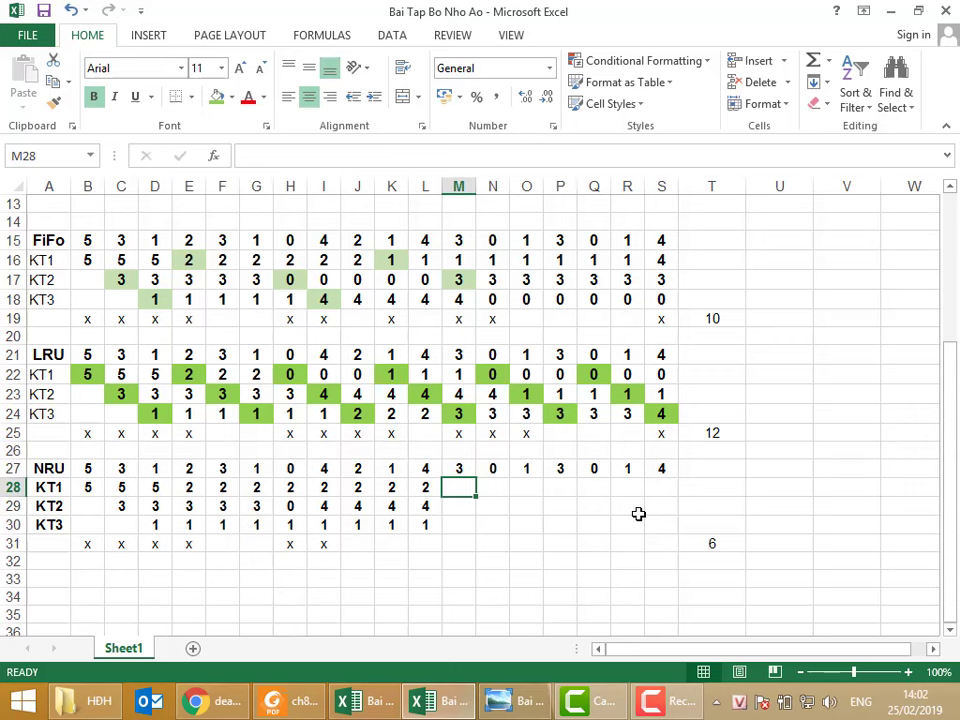
{"action": "type", "text": "3"}
{"action": "key", "text": "Return"}
{"action": "type", "text": "4"}
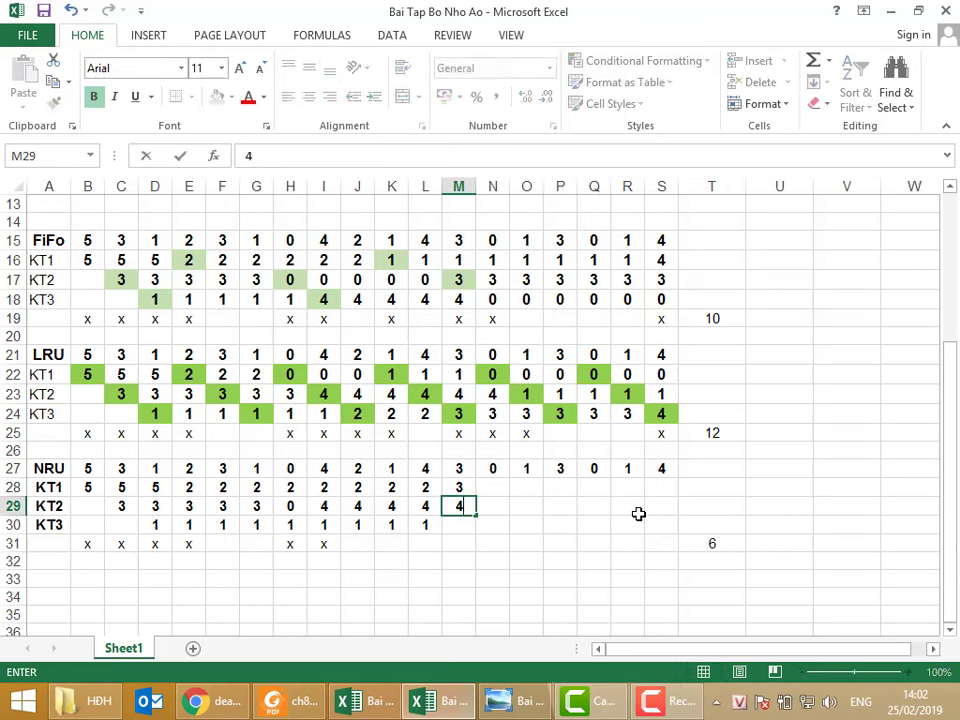
{"action": "key", "text": "Return"}
{"action": "type", "text": "1"}
{"action": "key", "text": "Return"}
{"action": "type", "text": "x"}
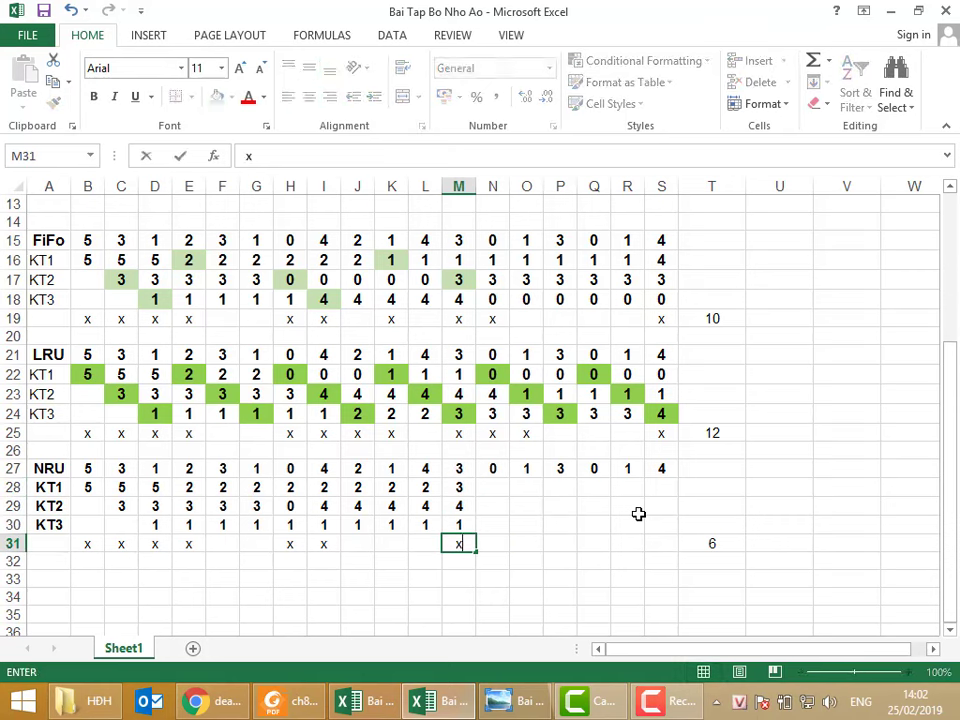
{"action": "key", "text": "Right"}
Fill the NRU frames for the thirteenth reference with 3, 0 and 1 in N28:N30 and mark its page fault with x in N31
{"action": "key", "text": "Up"}
{"action": "key", "text": "Up"}
{"action": "key", "text": "Up"}
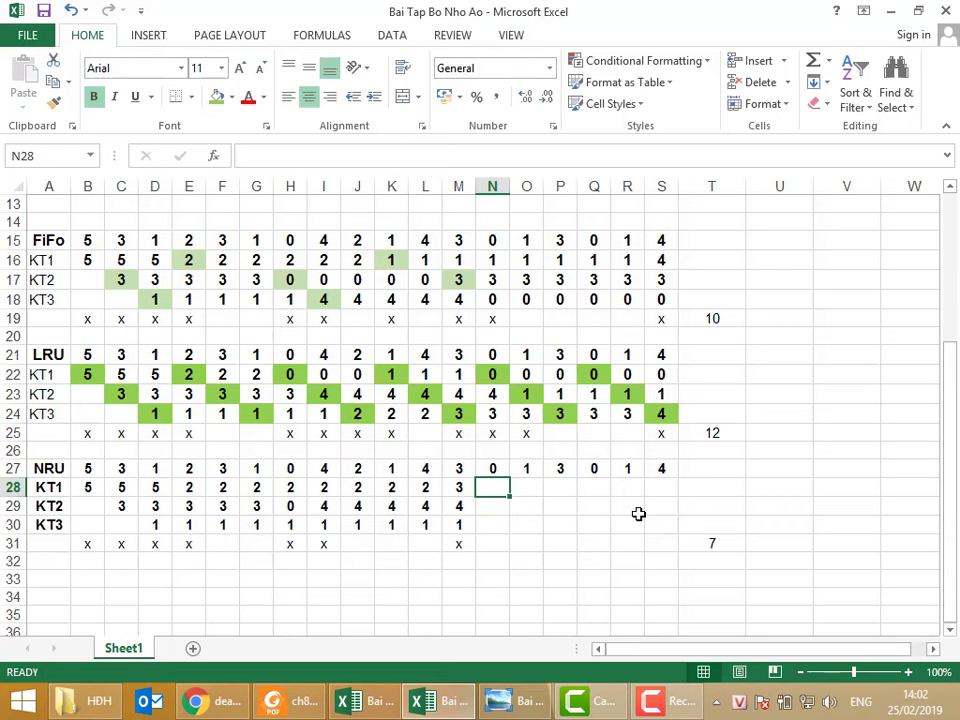
{"action": "type", "text": "3"}
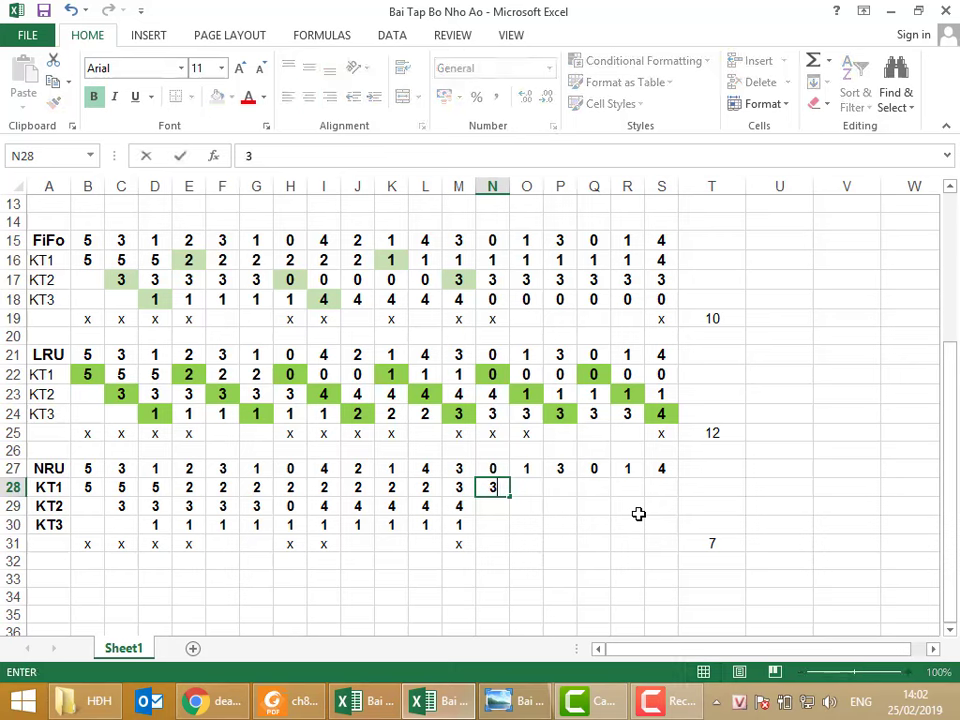
{"action": "key", "text": "Return"}
{"action": "type", "text": "0"}
{"action": "key", "text": "Return"}
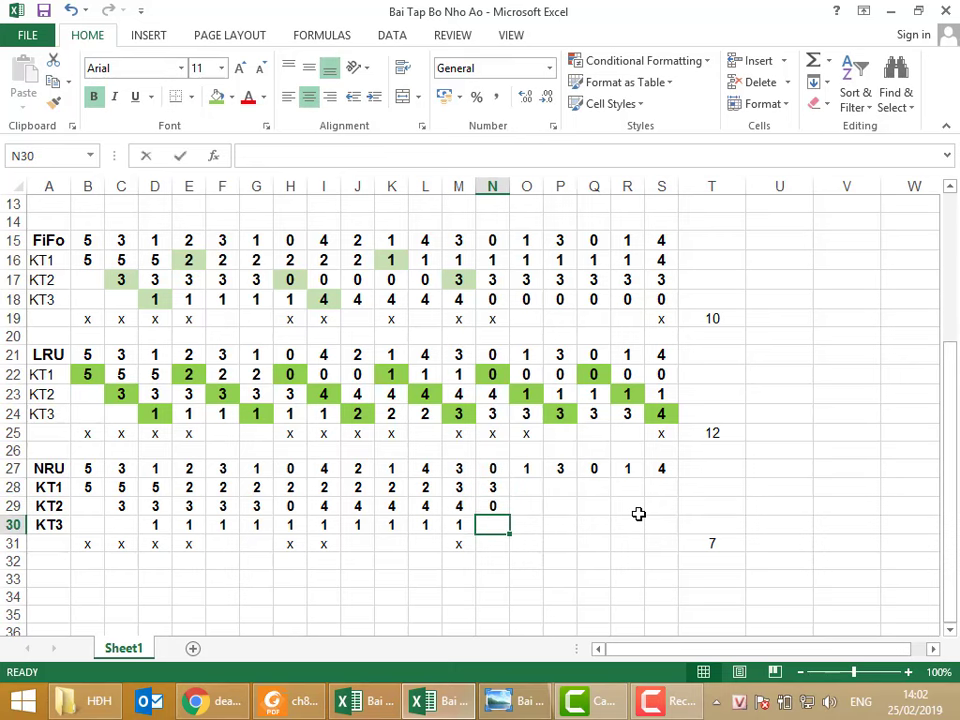
{"action": "type", "text": "1"}
{"action": "key", "text": "Return"}
{"action": "type", "text": "x"}
{"action": "key", "text": "Right"}
Fill the NRU frames for the fourteenth reference with 3, 0 and 1 in O28:O30
{"action": "key", "text": "Up"}
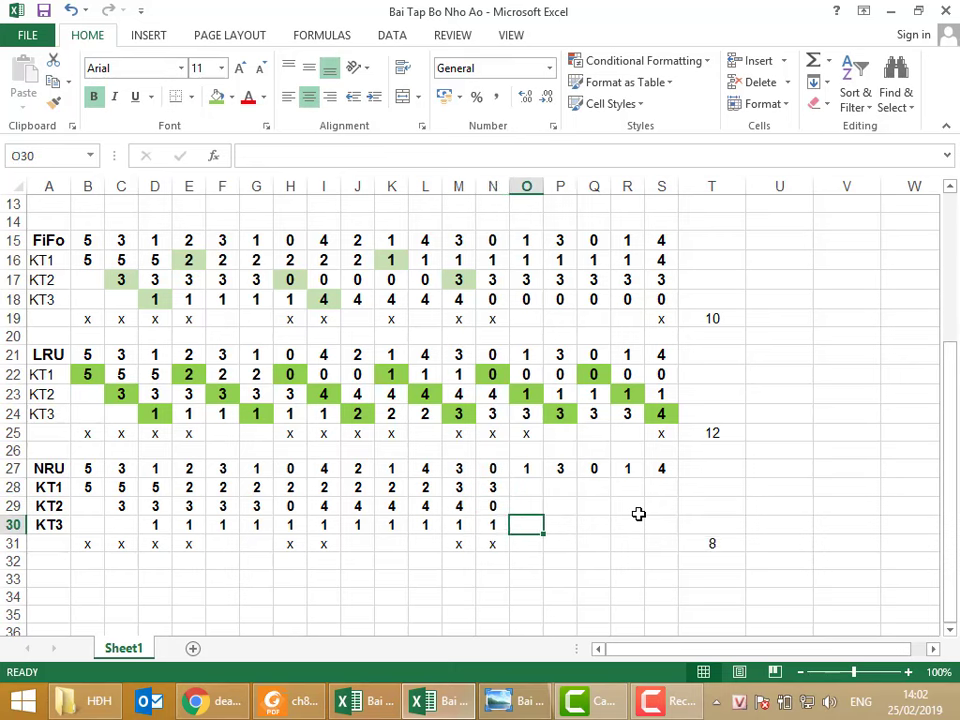
{"action": "key", "text": "Up"}
{"action": "key", "text": "Up"}
{"action": "type", "text": "3"}
{"action": "key", "text": "Return"}
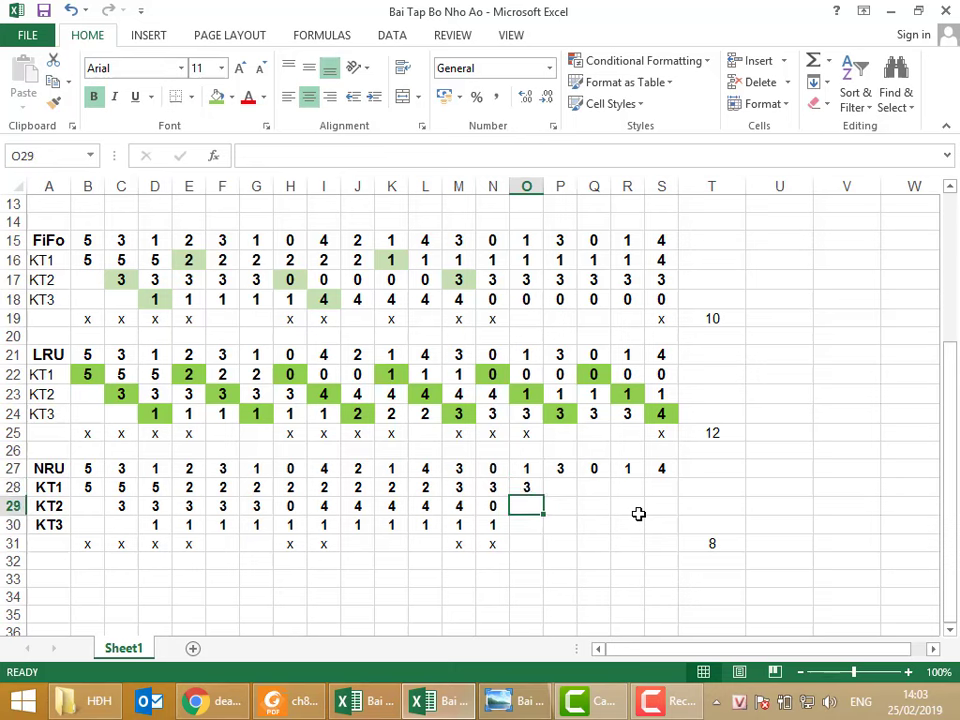
{"action": "type", "text": "0"}
{"action": "key", "text": "Return"}
{"action": "type", "text": "1"}
{"action": "key", "text": "Right"}
Fill the NRU frames for the fifteenth reference with 3, 0 and 1 in P28:P30
{"action": "key", "text": "Up"}
{"action": "key", "text": "Up"}
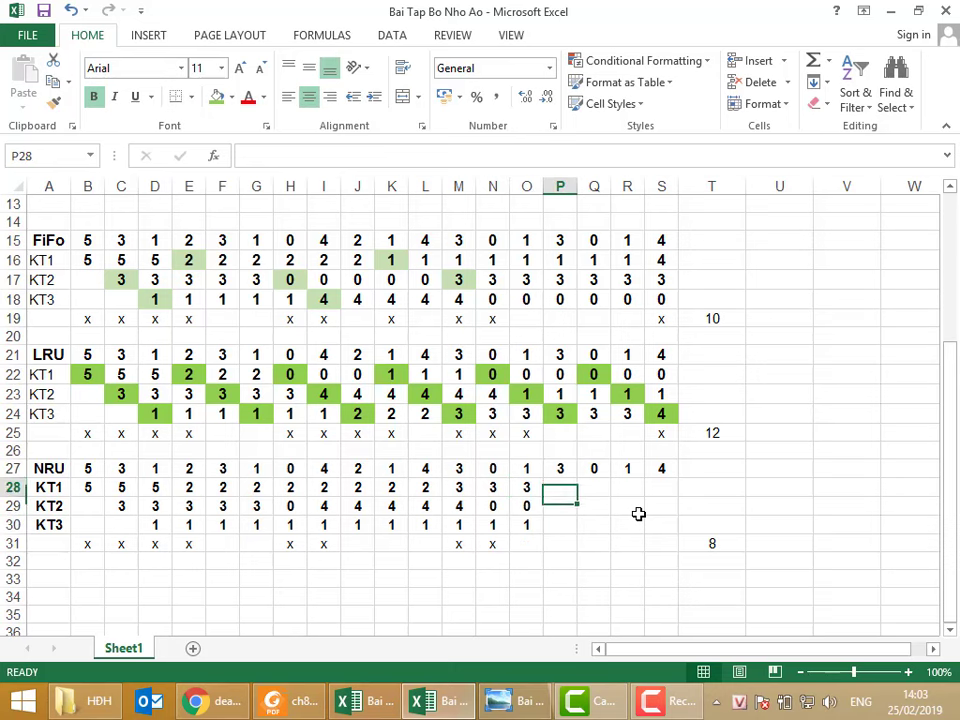
{"action": "type", "text": "3"}
{"action": "type", "text": "0"}
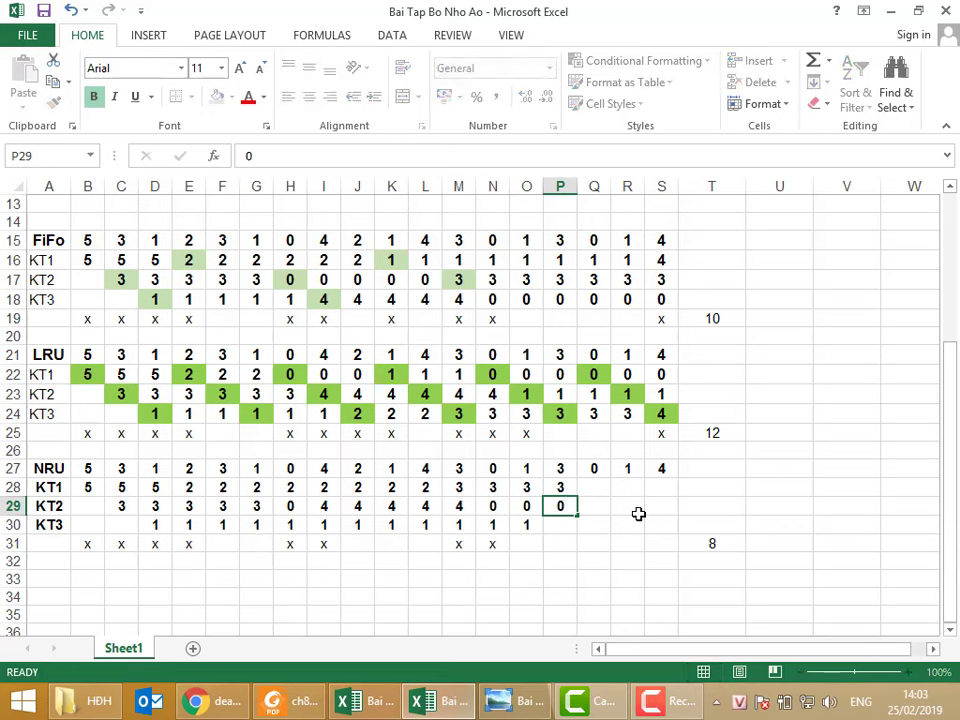
{"action": "key", "text": "Return"}
{"action": "type", "text": "1"}
{"action": "key", "text": "Tab"}
Fill the NRU frames for the sixteenth reference with 3, 0 and 1 in Q28:Q30
{"action": "key", "text": "Up"}
{"action": "key", "text": "Up"}
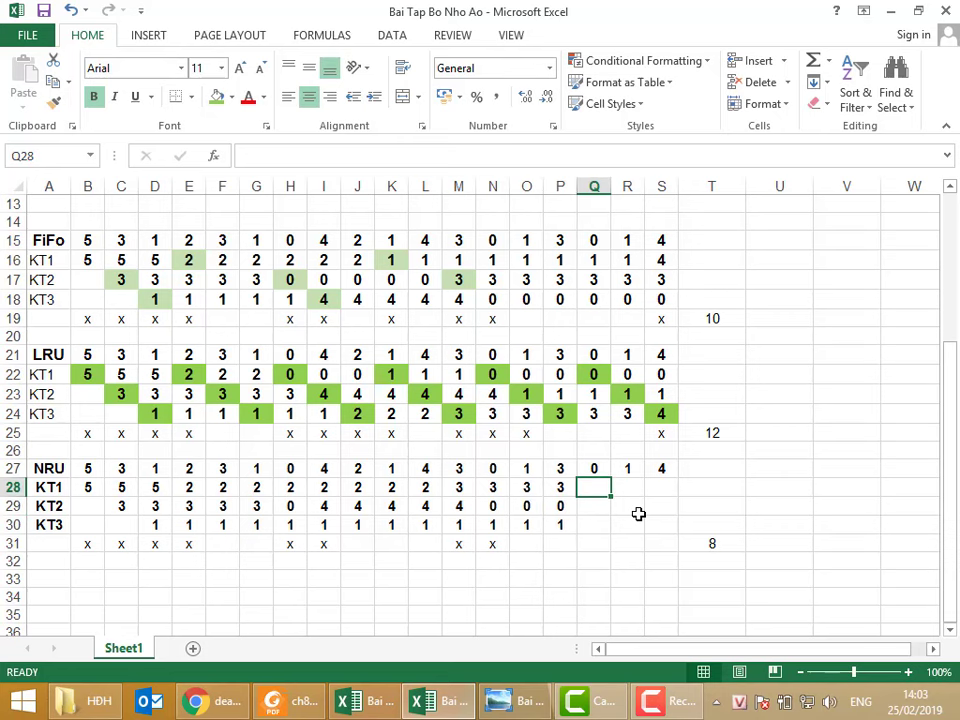
{"action": "type", "text": "3"}
{"action": "key", "text": "Return"}
{"action": "type", "text": "0"}
{"action": "key", "text": "Return"}
{"action": "type", "text": "1"}
{"action": "key", "text": "Tab"}
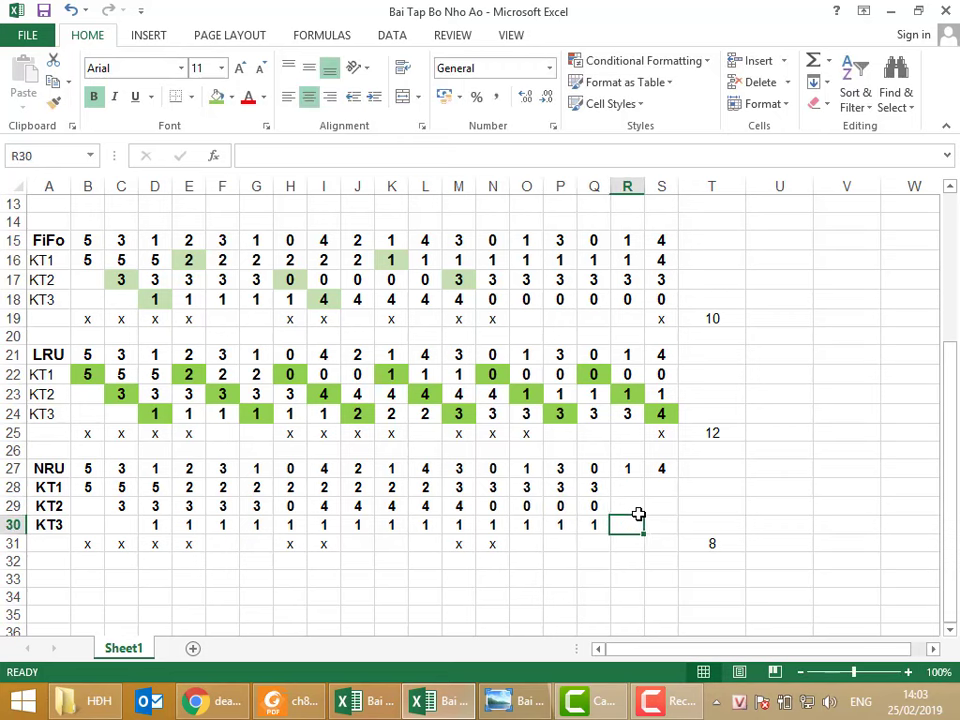
Fill the NRU frames for the seventeenth reference with 3, 0 and 1 in R28:R30
{"action": "key", "text": "Up"}
{"action": "key", "text": "Up"}
{"action": "type", "text": "3"}
{"action": "key", "text": "Return"}
{"action": "type", "text": "0"}
{"action": "key", "text": "Return"}
{"action": "type", "text": "1"}
{"action": "key", "text": "Tab"}
Fill the NRU frames for the eighteenth reference with 4, 0 and 1 in S28:S30 and mark its page fault with x in S31
{"action": "key", "text": "Up"}
{"action": "key", "text": "Up"}
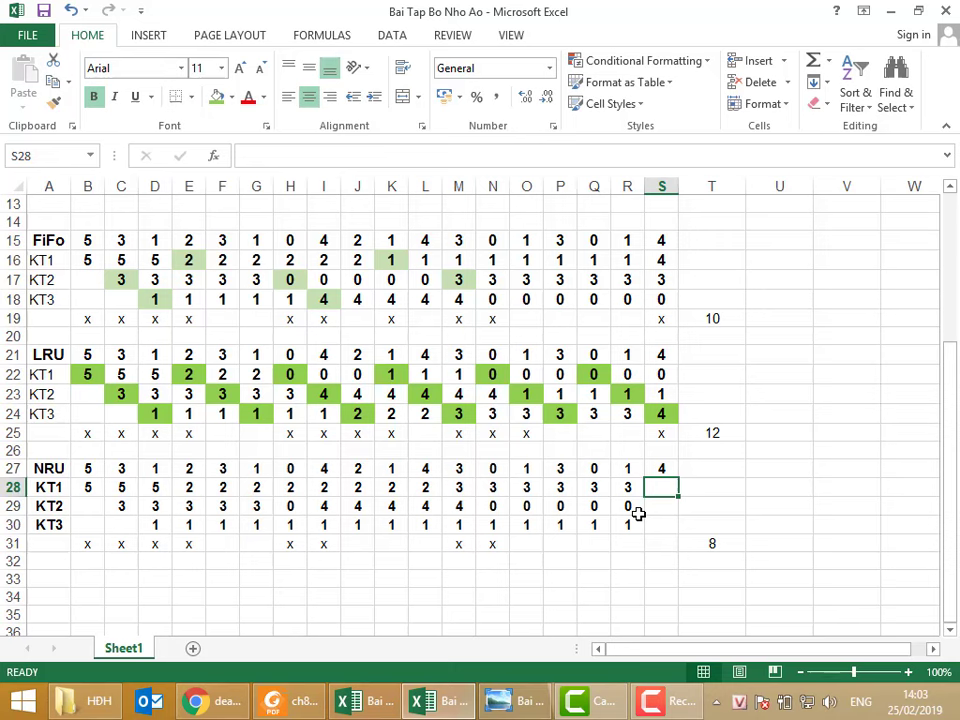
{"action": "type", "text": "4"}
{"action": "key", "text": "Return"}
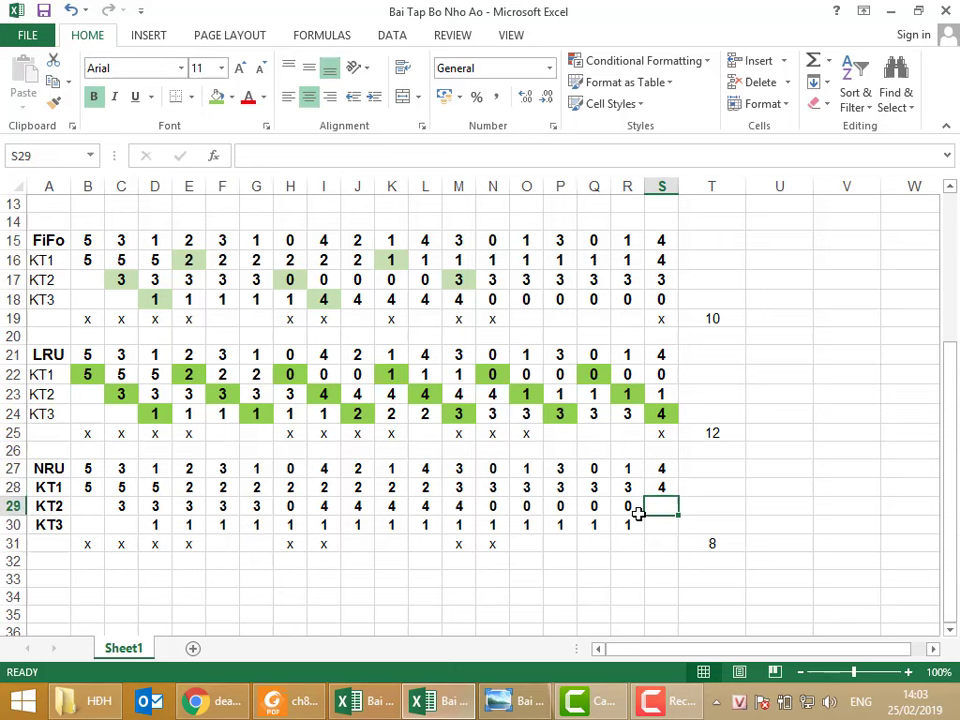
{"action": "type", "text": "0"}
{"action": "key", "text": "Return"}
{"action": "type", "text": "1"}
{"action": "key", "text": "Return"}
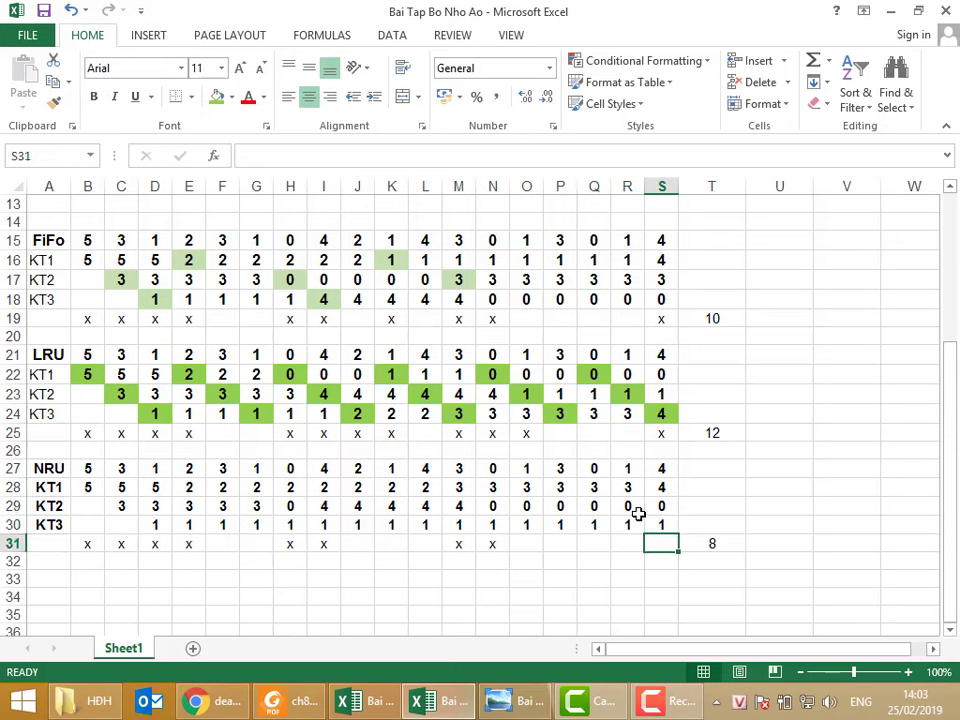
{"action": "type", "text": "x"}
{"action": "key", "text": "Tab"}
Review the last NRU column in S27:S31 and the page fault count formula in T31
{"action": "key", "text": "Up"}
{"action": "key", "text": "Up"}
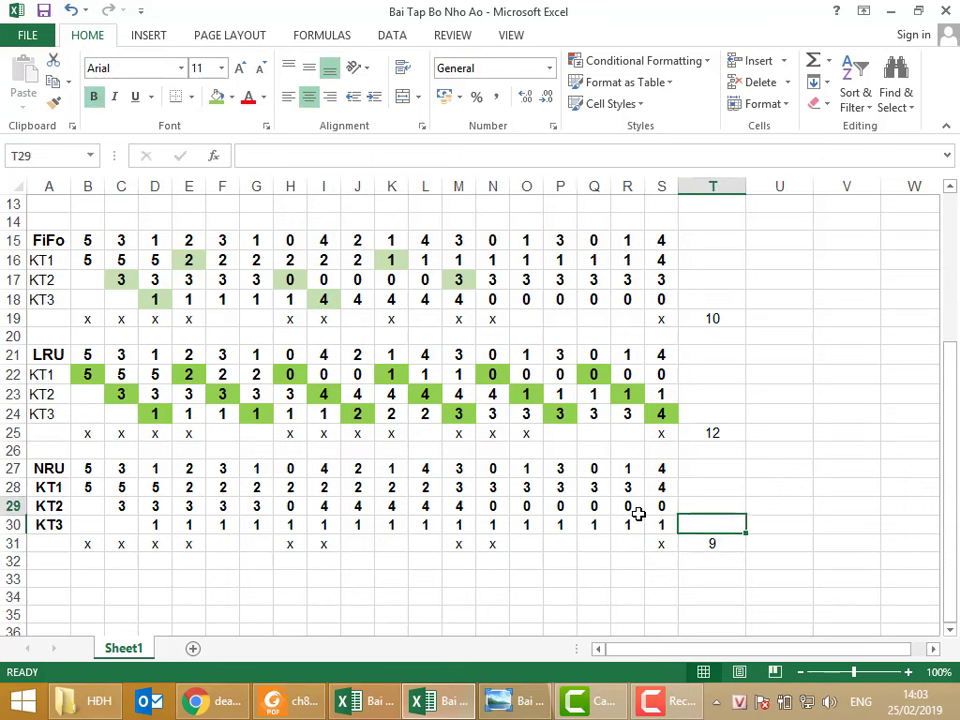
{"action": "key", "text": "Down"}
{"action": "key", "text": "Down"}
{"action": "key", "text": "Left"}
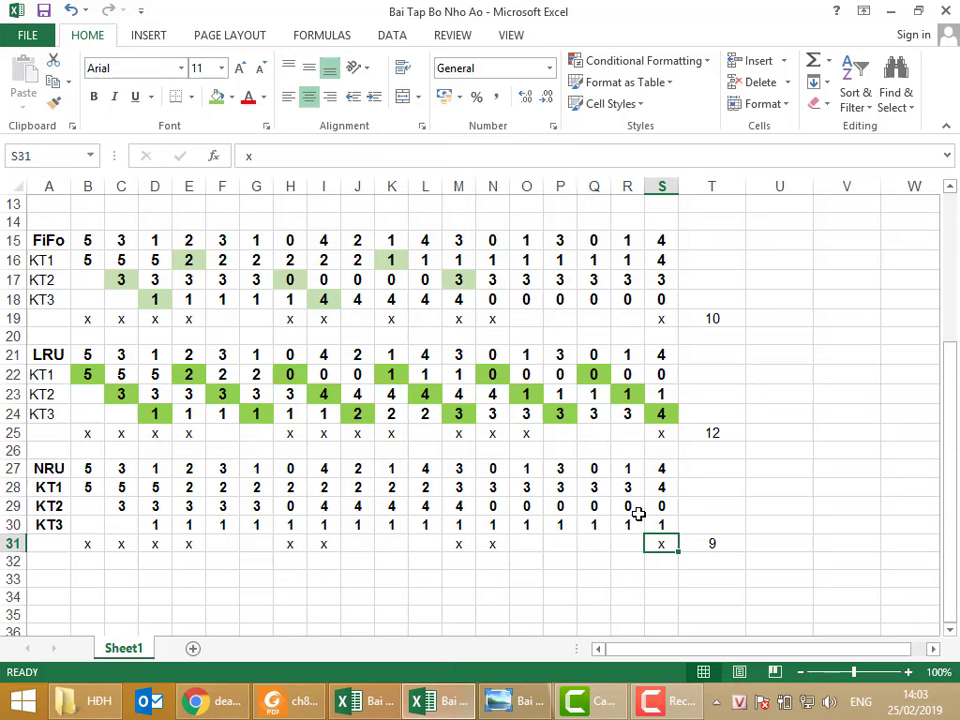
{"action": "key", "text": "Up"}
{"action": "key", "text": "Up"}
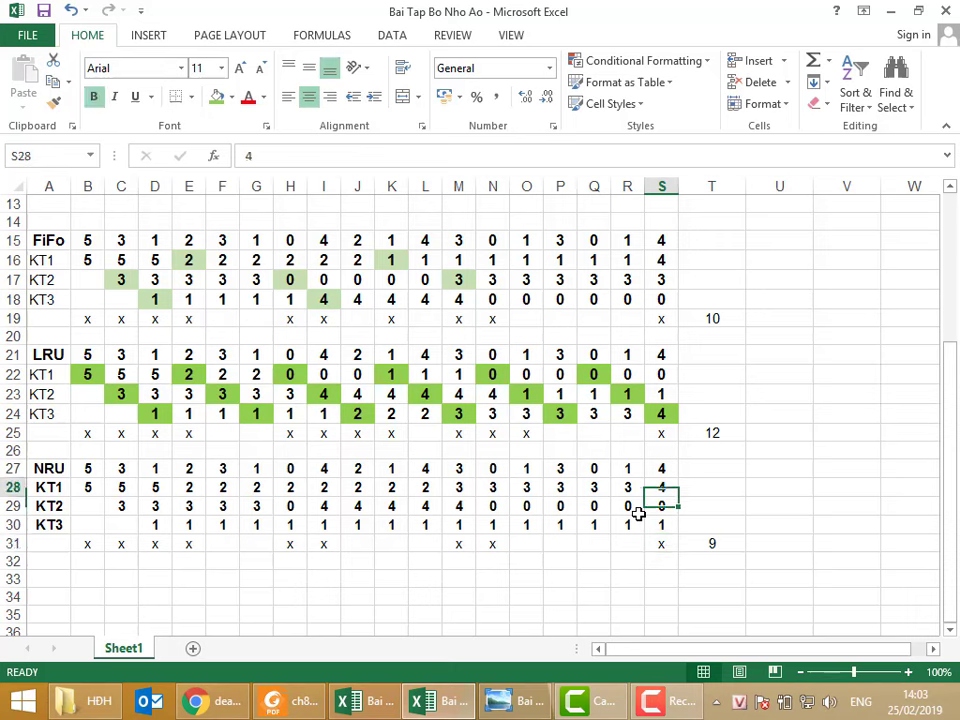
{"action": "key", "text": "Up"}
{"action": "key", "text": "Up"}
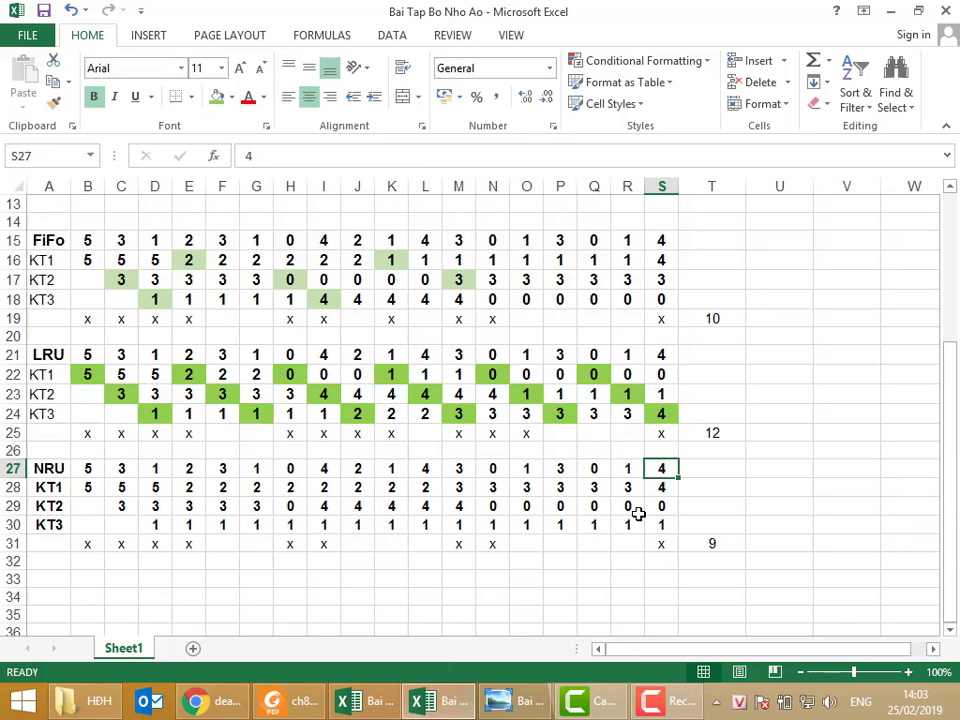
{"action": "left_click", "coordinate": [656, 610]}
{"action": "left_click", "coordinate": [712, 543]}
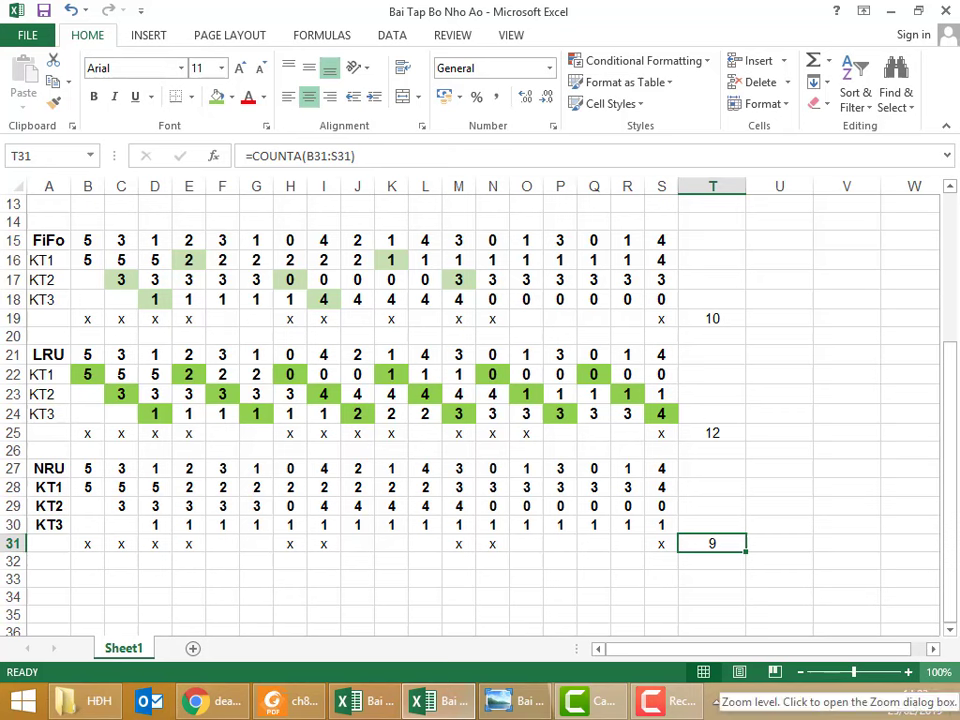